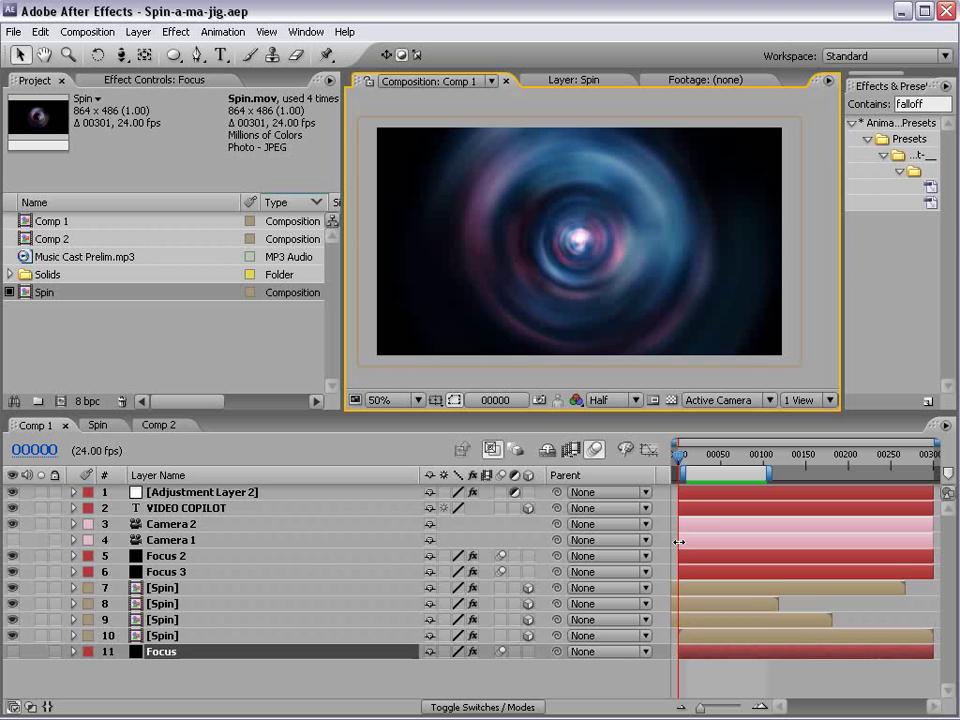
Deselect the layers, move Comp 1 to frame 00045, and switch to the Video Copilot page in Firefox.
left_click(697, 680)
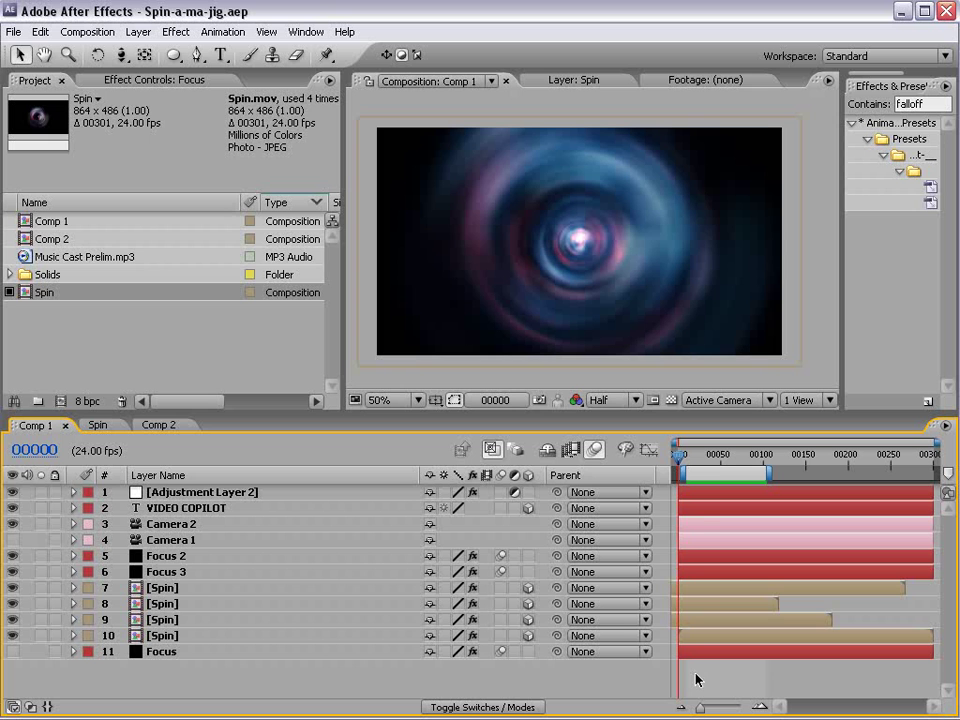
left_click(716, 455)
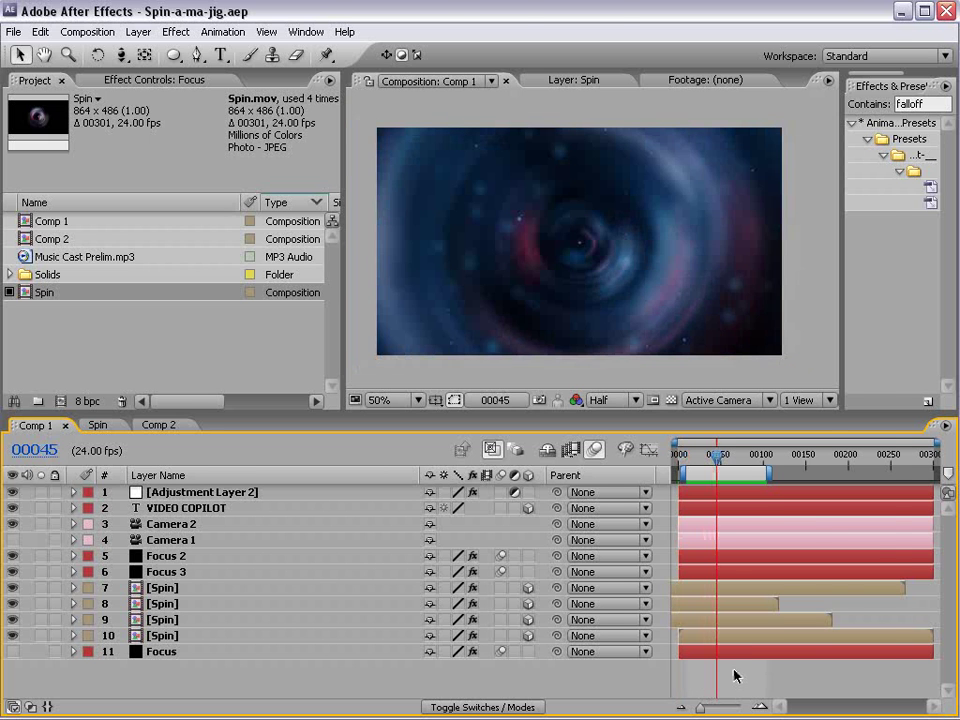
key("alt+Tab")
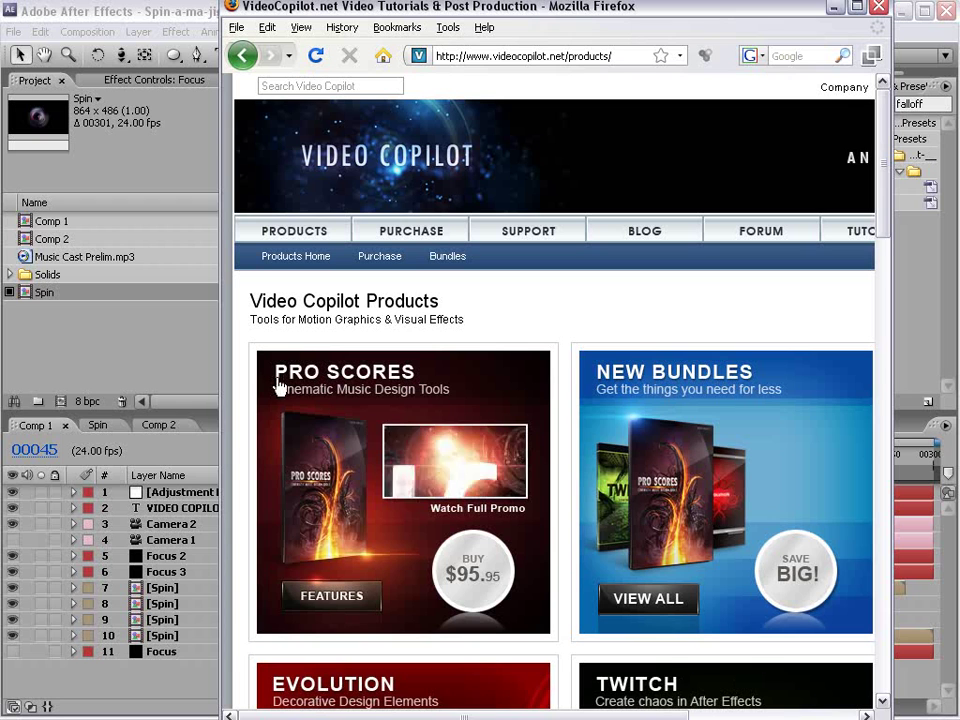
Open the Pro Scores page, rewind its promo to 00:02 for the orb title, then return to After Effects.
left_click(320, 600)
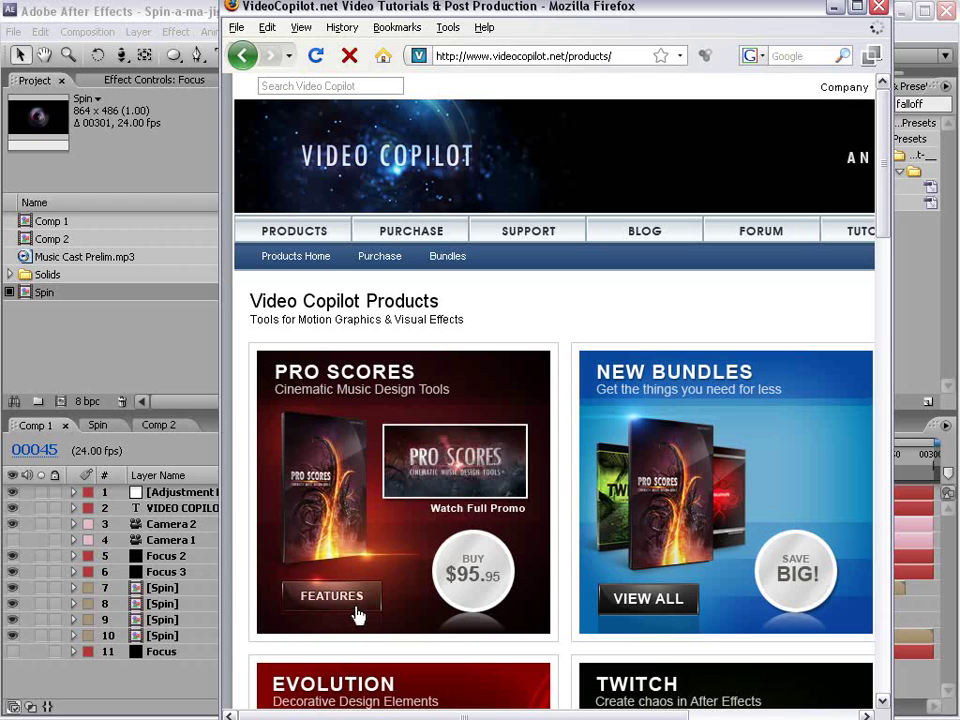
scroll(321, 486, "down", 4)
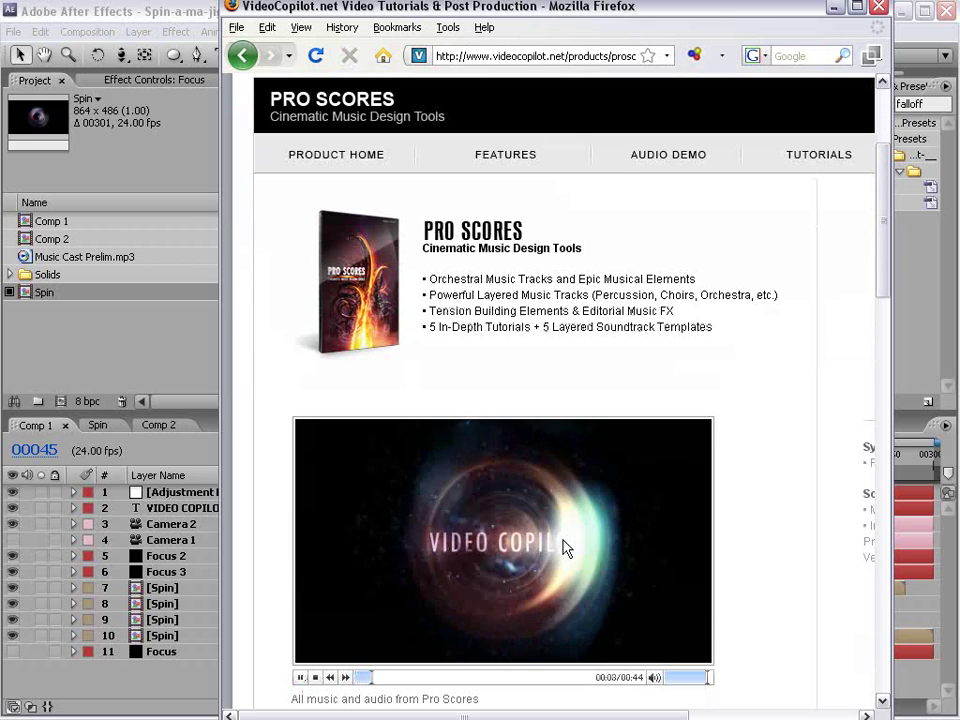
left_click(299, 677)
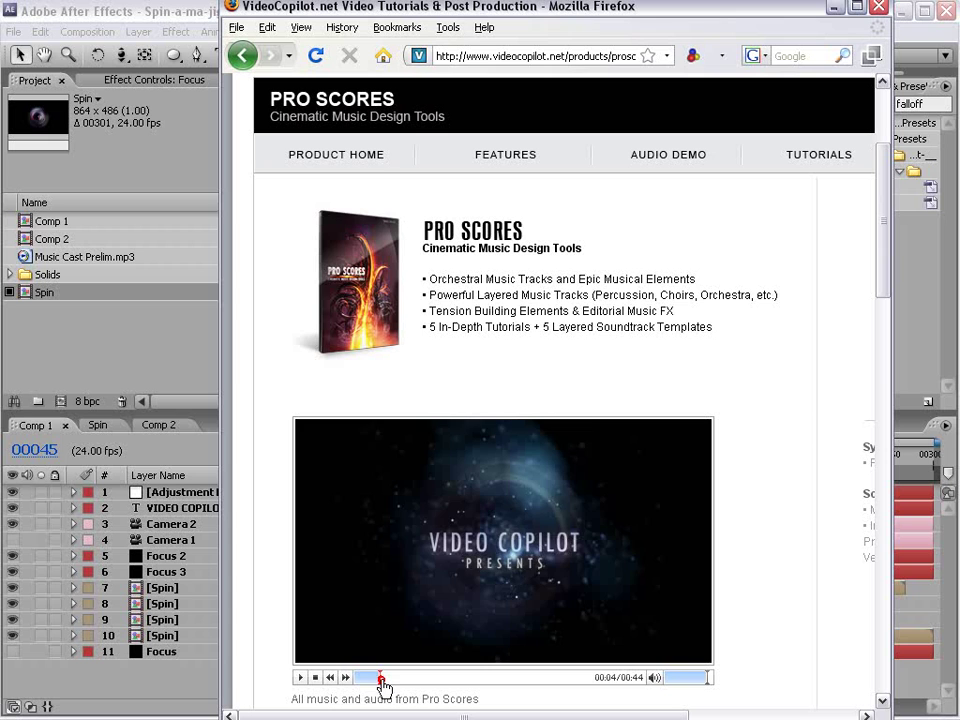
left_click(369, 679)
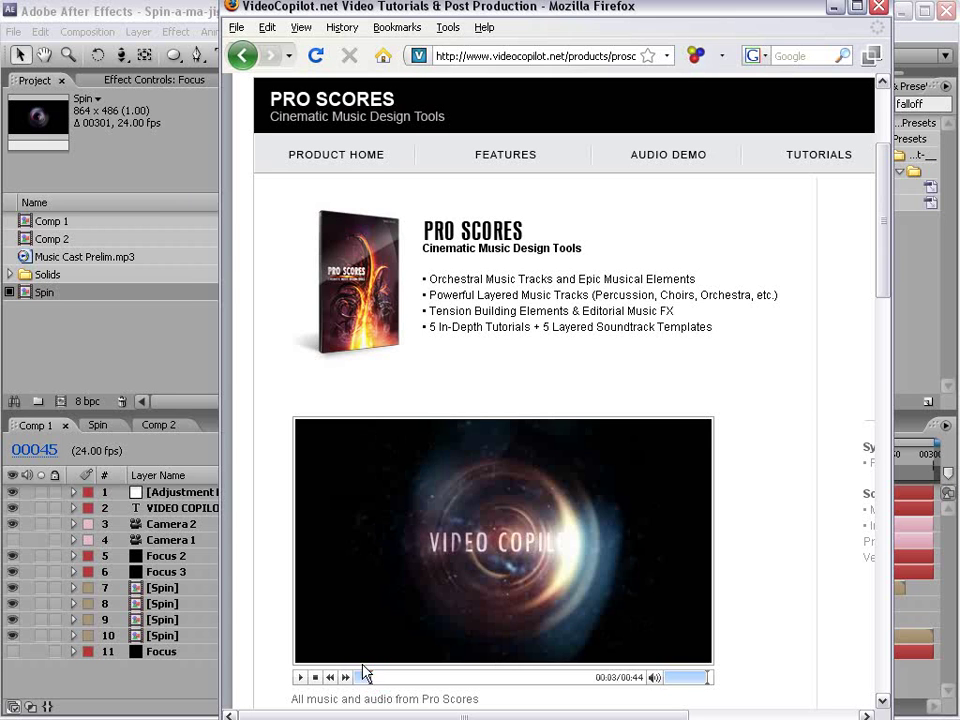
left_click(94, 13)
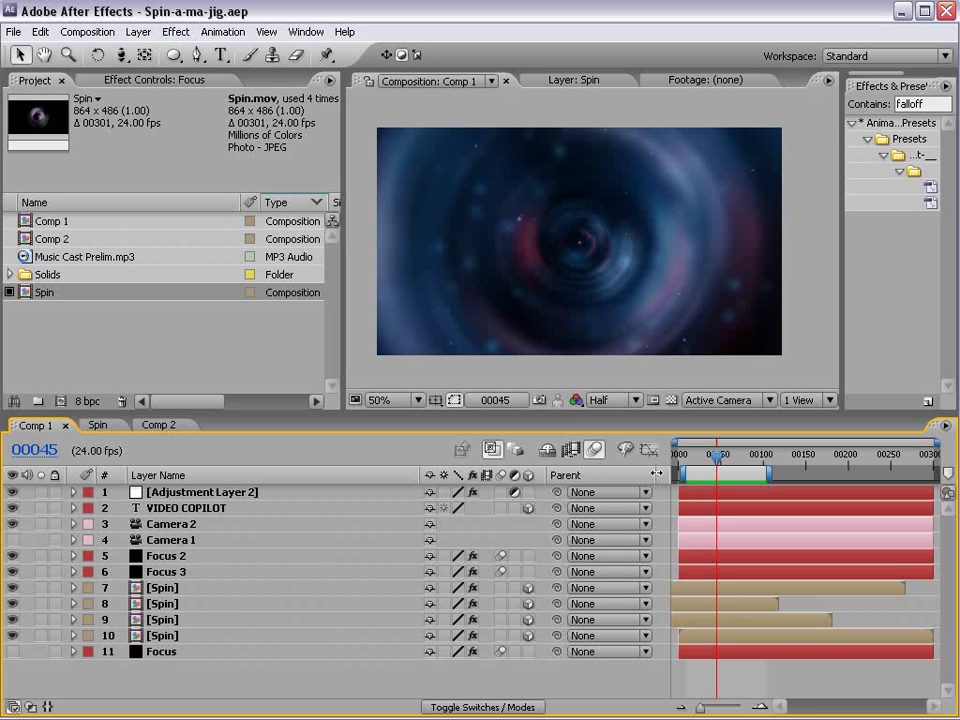
left_click(742, 682)
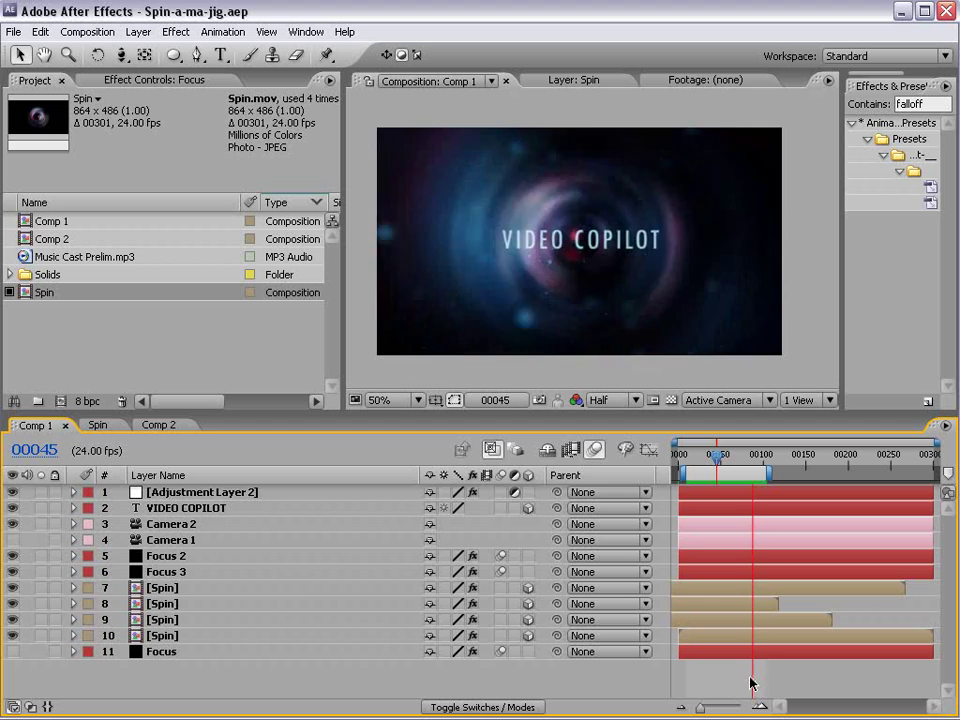
left_click(550, 578)
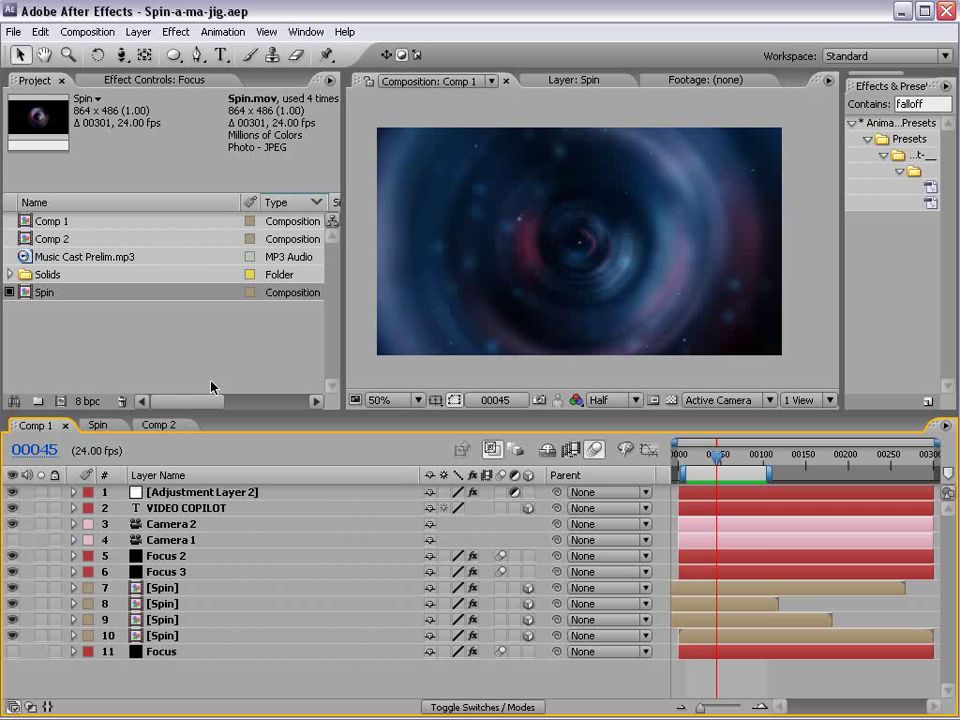
Create Comp 3 from the NTSC D1 Widescreen Square Pixel preset at 24 fps and 800 frames.
left_click(86, 31)
left_click(86, 53)
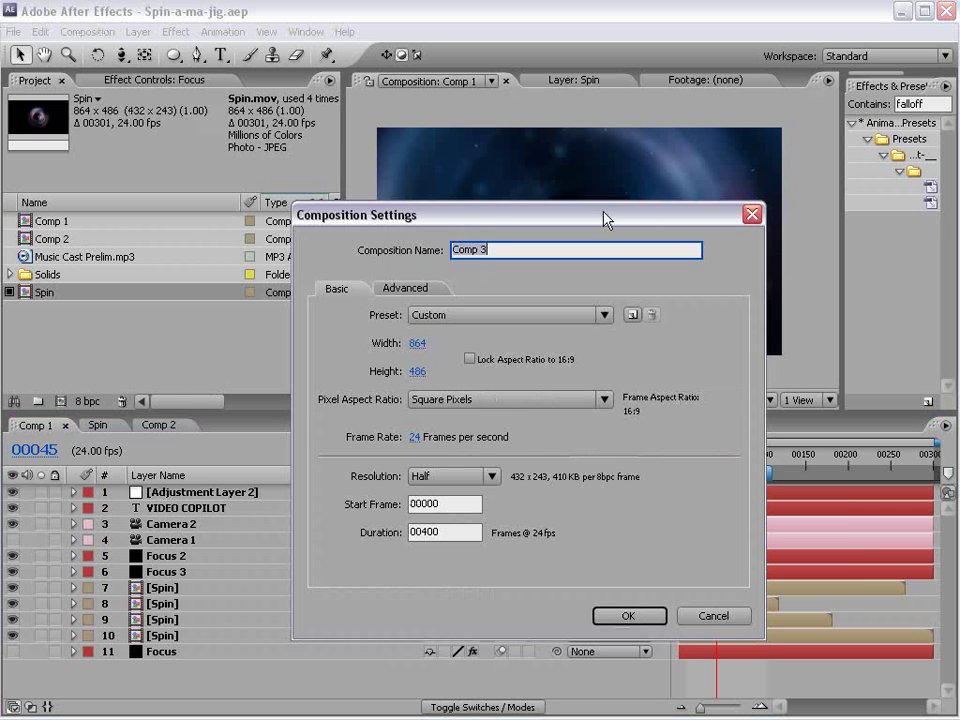
left_click_drag(602, 216, 463, 152)
left_click(337, 250)
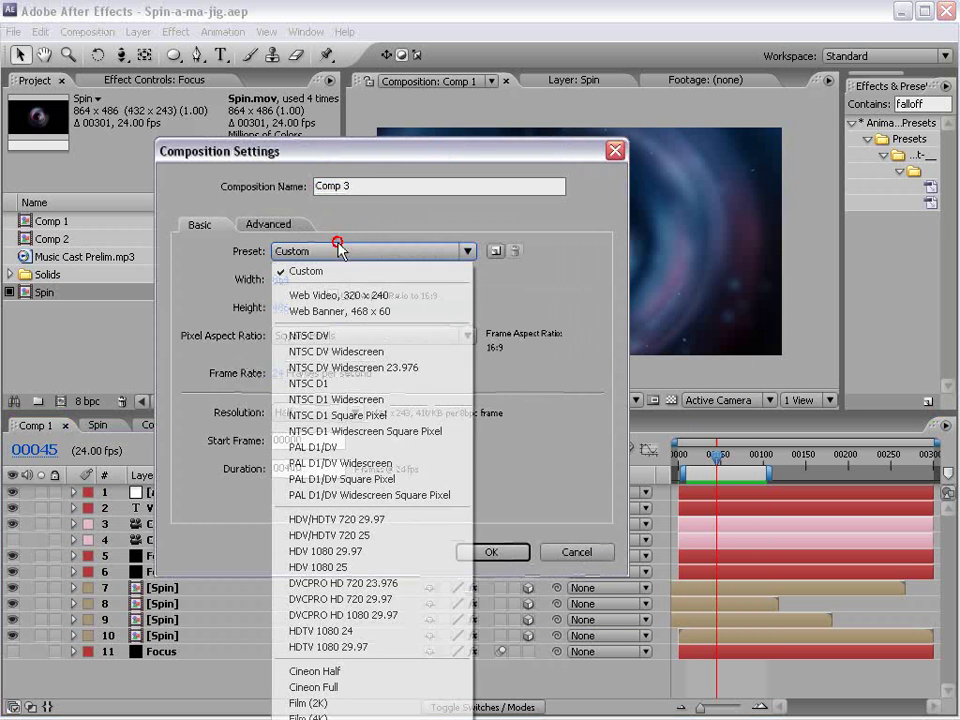
left_click(352, 431)
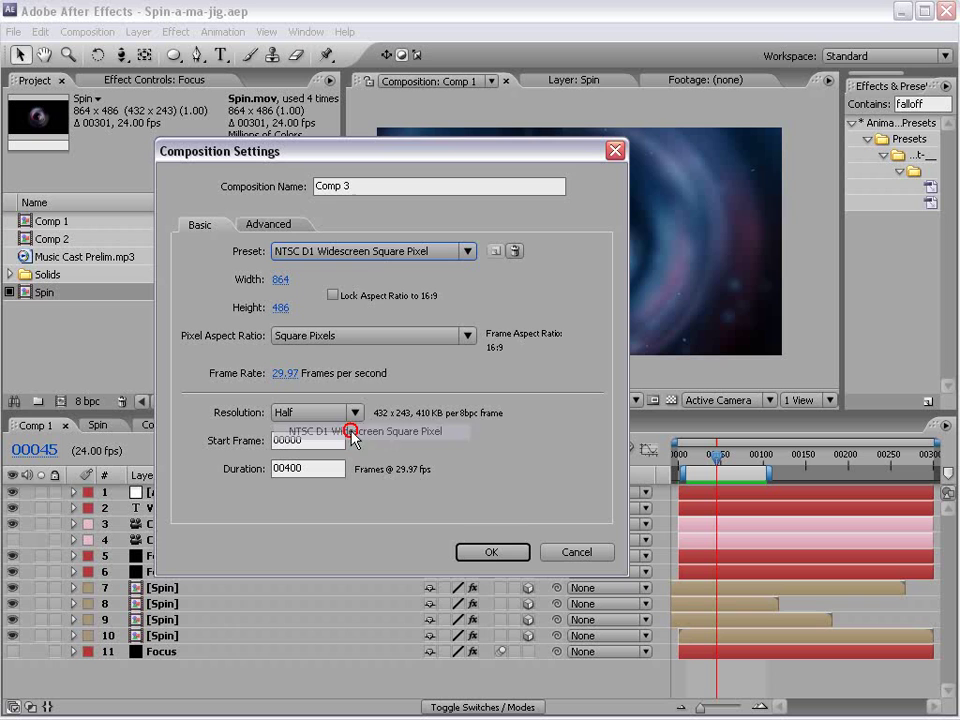
left_click(285, 373)
type("24")
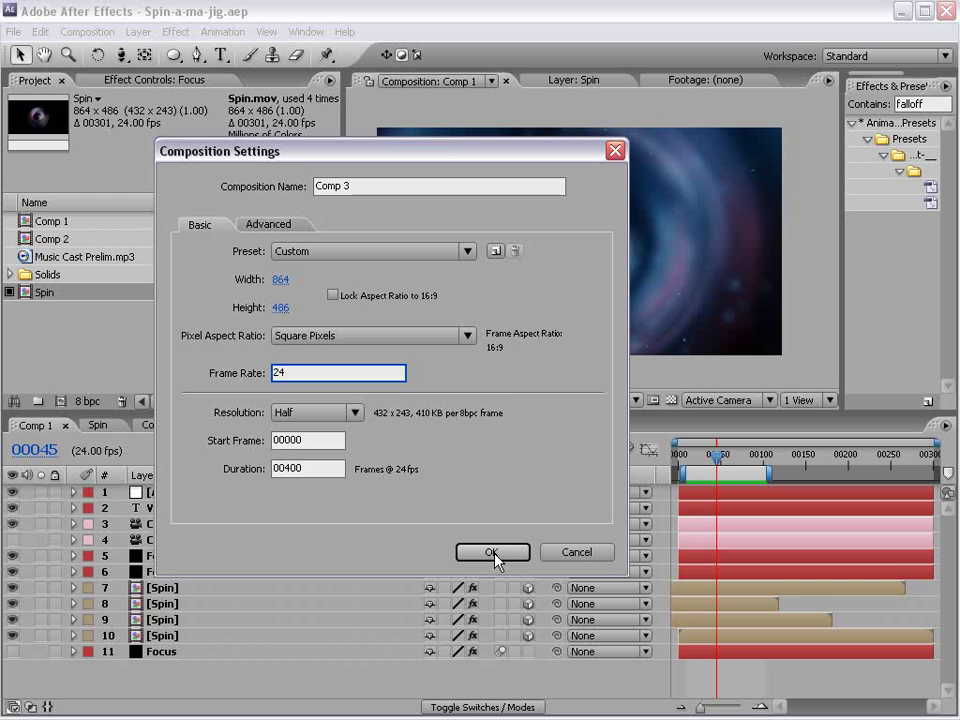
left_click(317, 468)
double_click(317, 468)
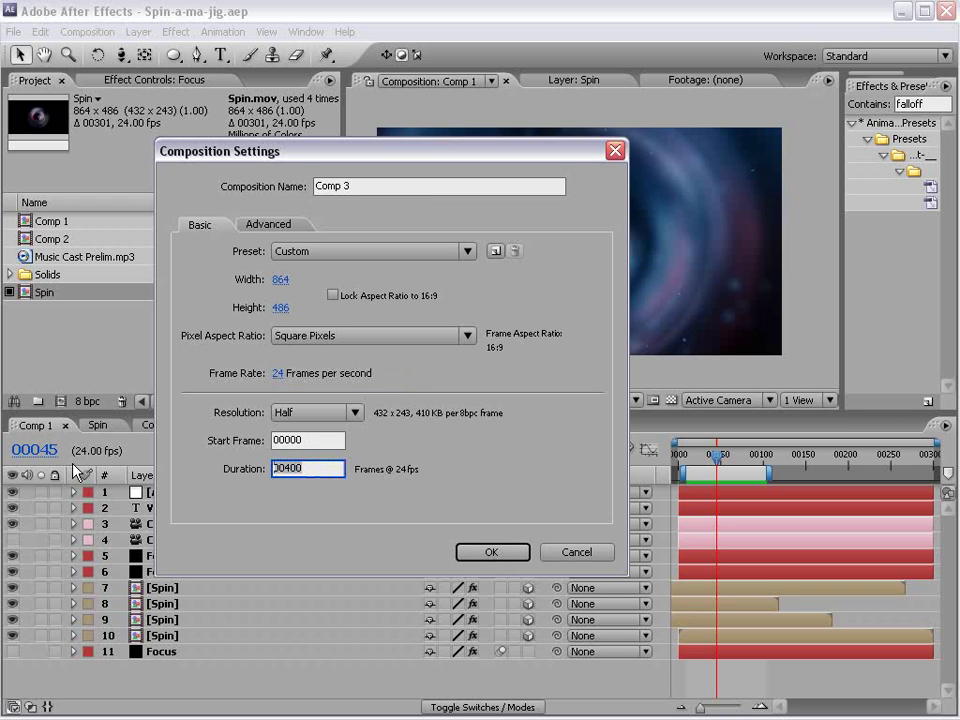
type("800")
left_click(491, 559)
right_click(592, 476)
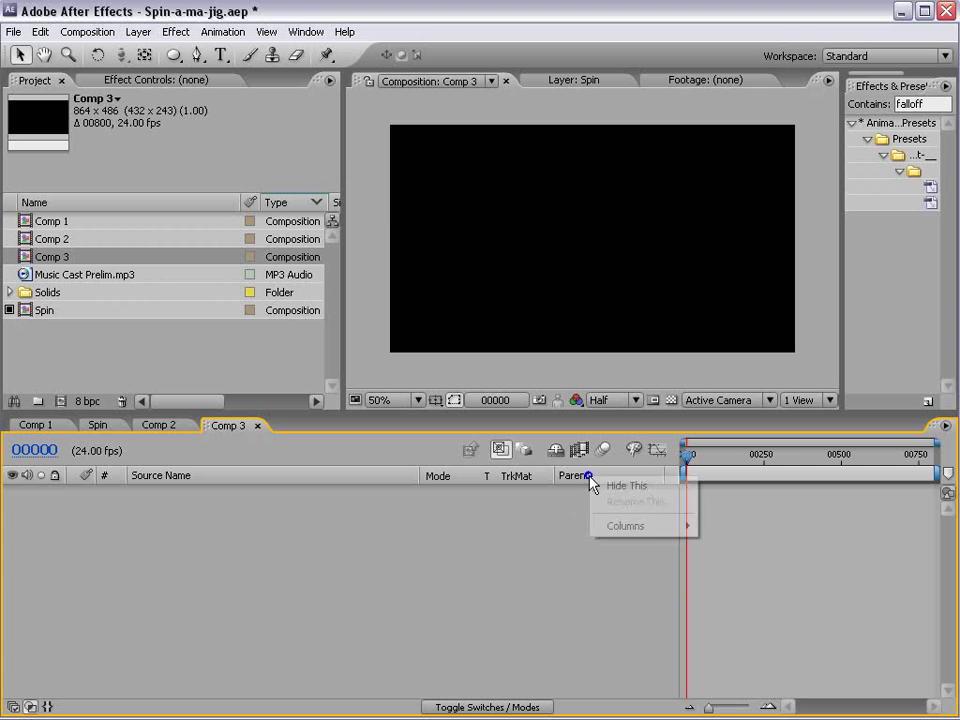
Hide the Parent column and add a black solid layer to Comp 3.
left_click(612, 484)
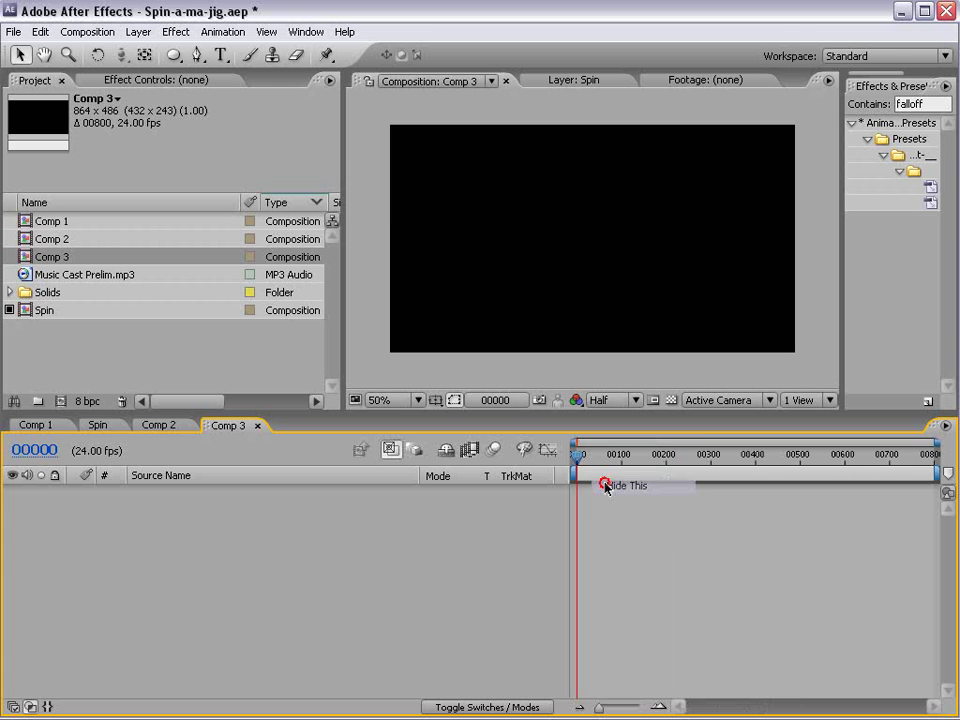
left_click(138, 32)
mouse_move(150, 51)
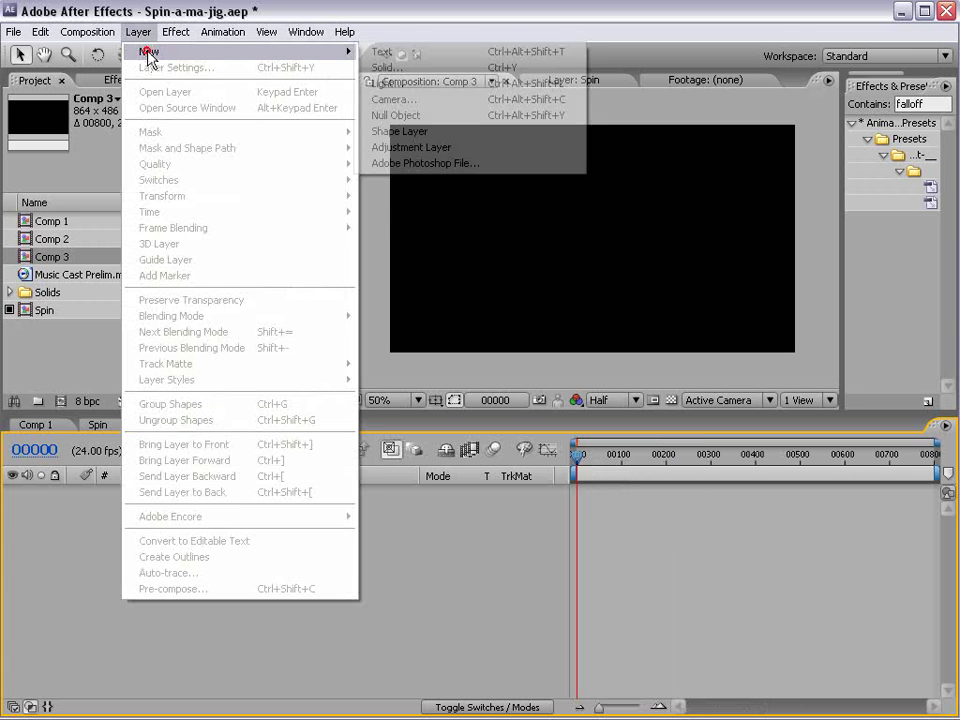
left_click(457, 70)
left_click_drag(370, 270, 516, 270)
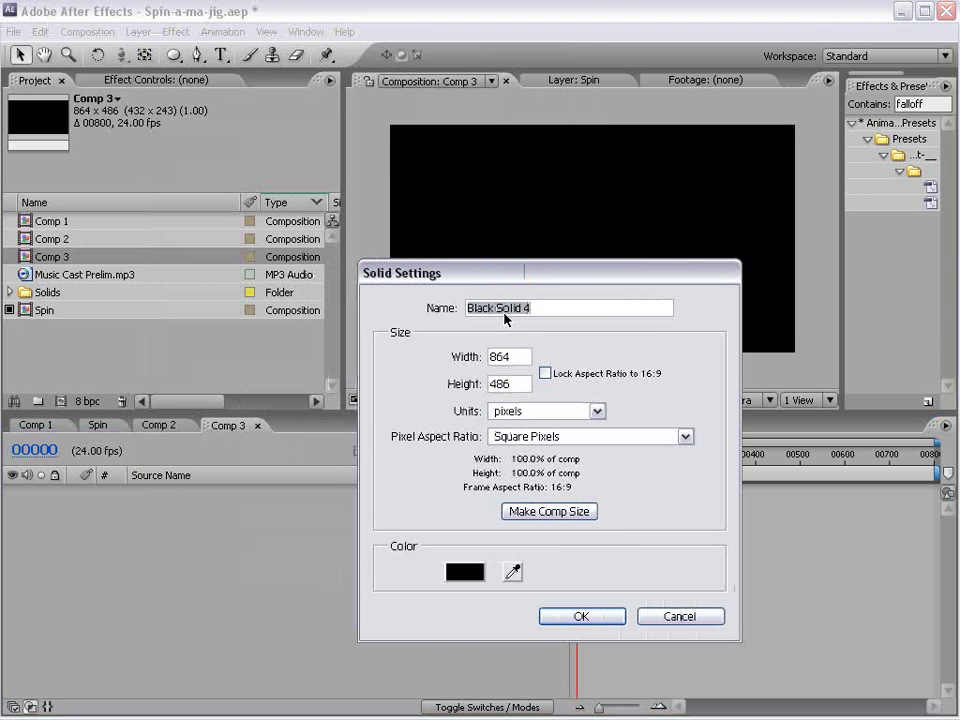
left_click(581, 617)
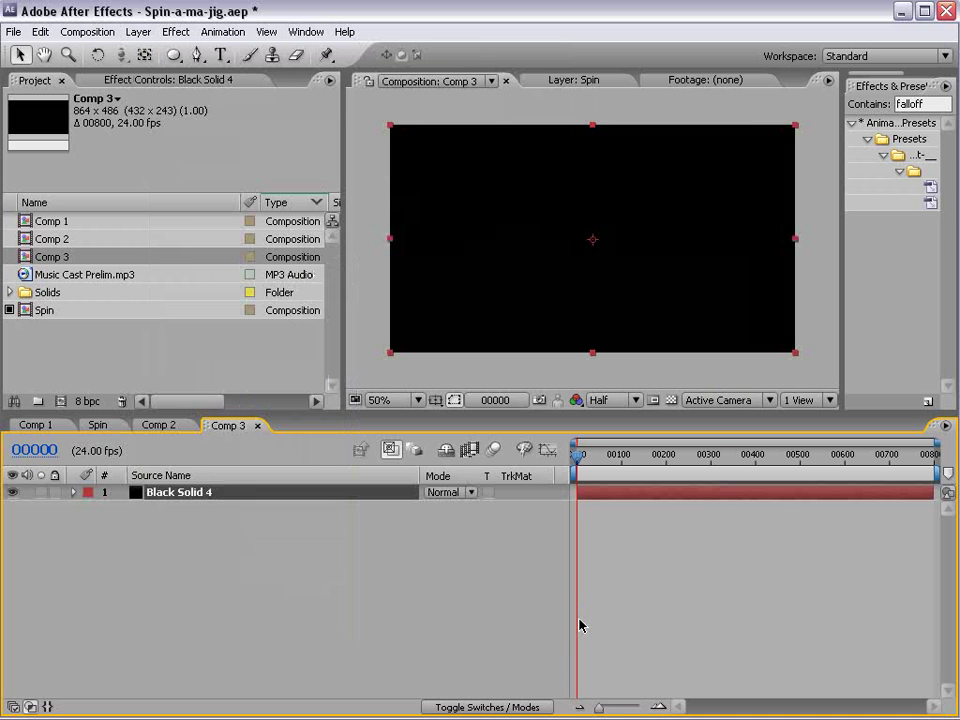
Apply Fractal Noise to the solid with Fractal Type Dynamic and Soft Linear noise.
left_click(177, 31)
mouse_move(221, 394)
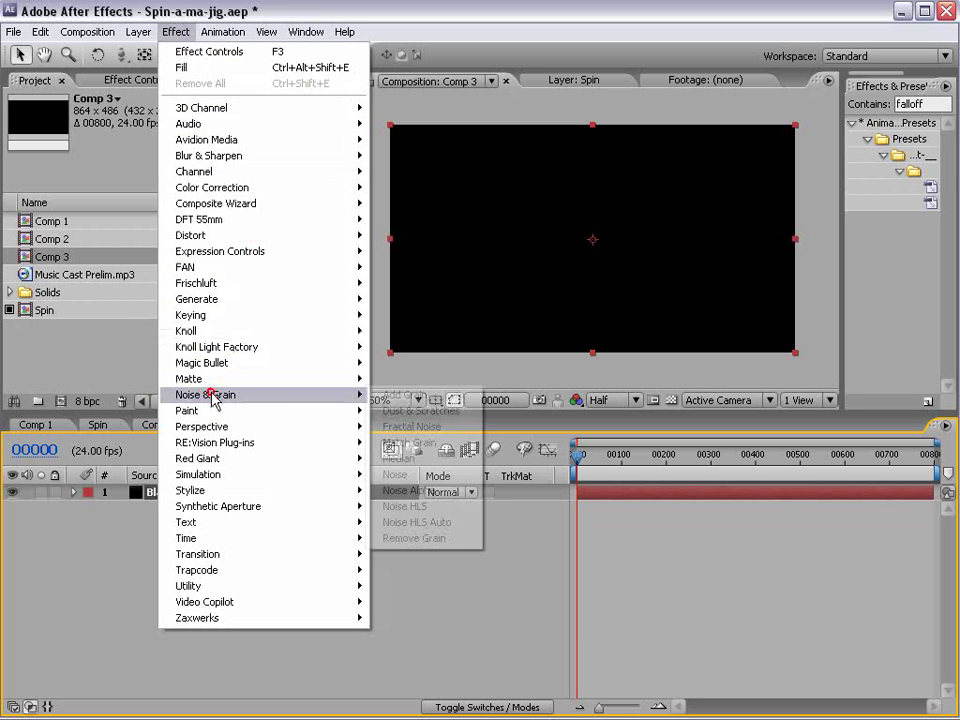
left_click(410, 426)
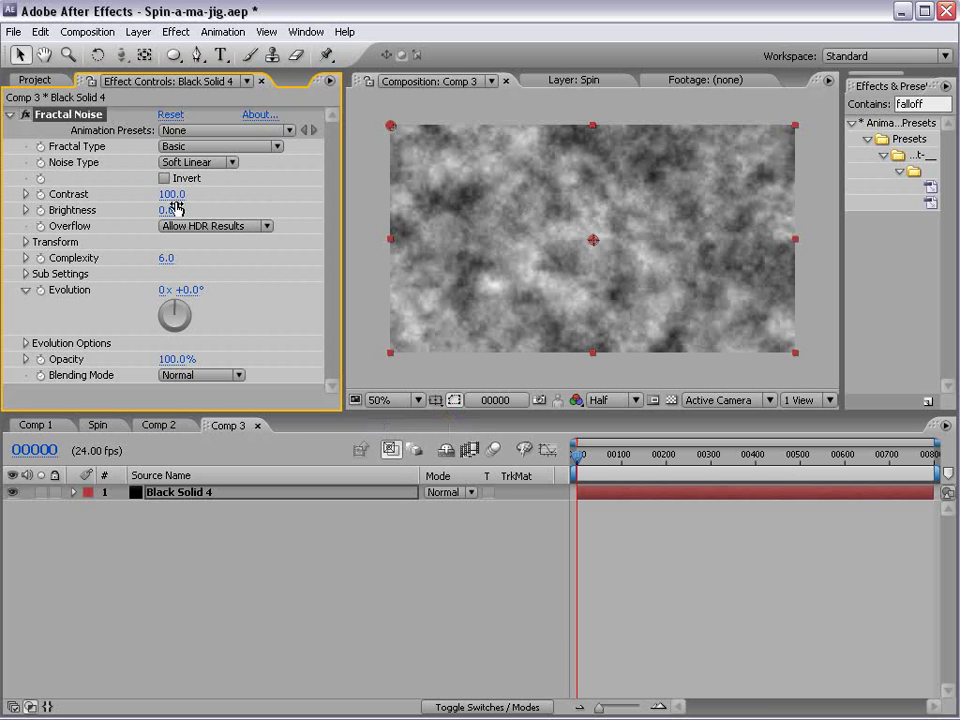
left_click(201, 148)
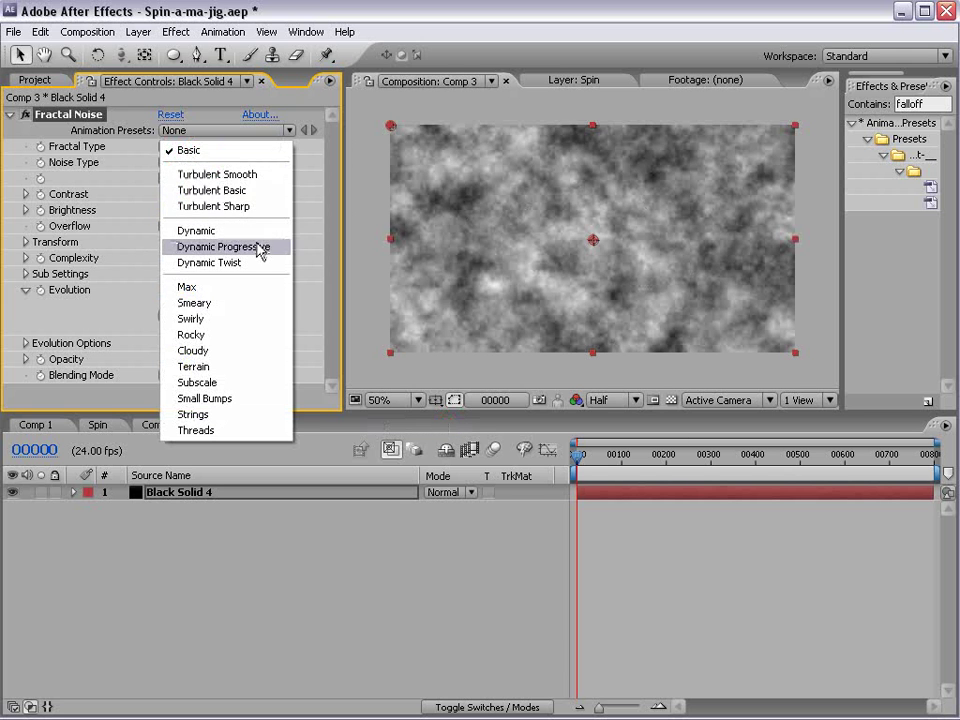
left_click(250, 233)
scroll(568, 256, "up", 1)
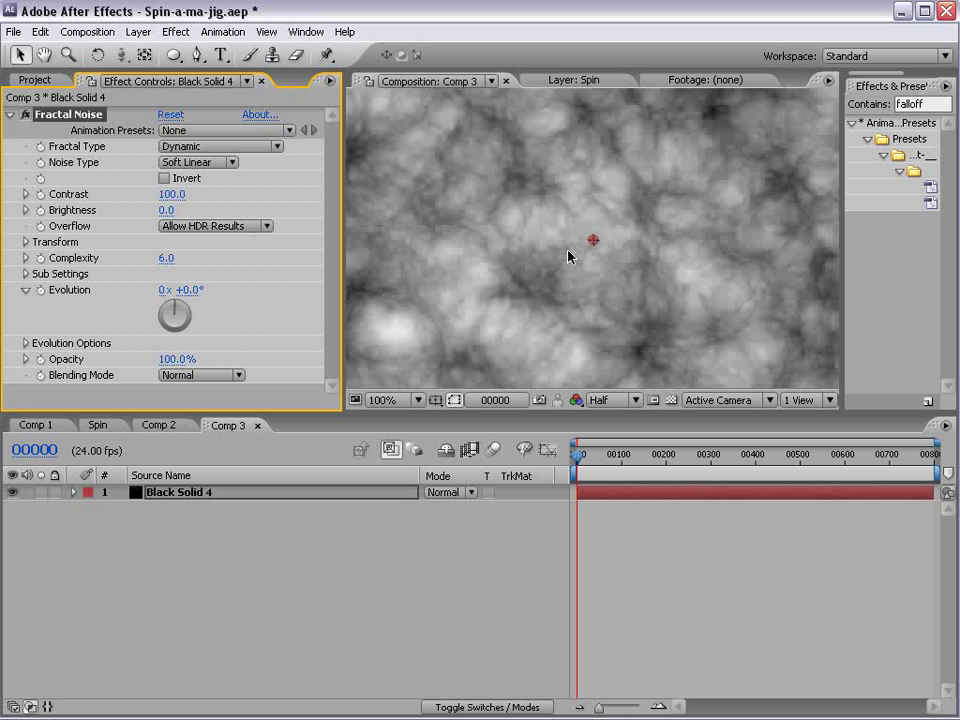
left_click(188, 161)
left_click(220, 163)
Set the Fractal Noise Contrast to 152 and Brightness to -6.
scroll(620, 307, "down", 1)
left_click_drag(172, 194, 210, 176)
mouse_move(162, 210)
left_mouse_down()
mouse_move(148, 210)
mouse_move(157, 210)
left_mouse_up()
left_click_drag(173, 55, 253, 97)
key("period")
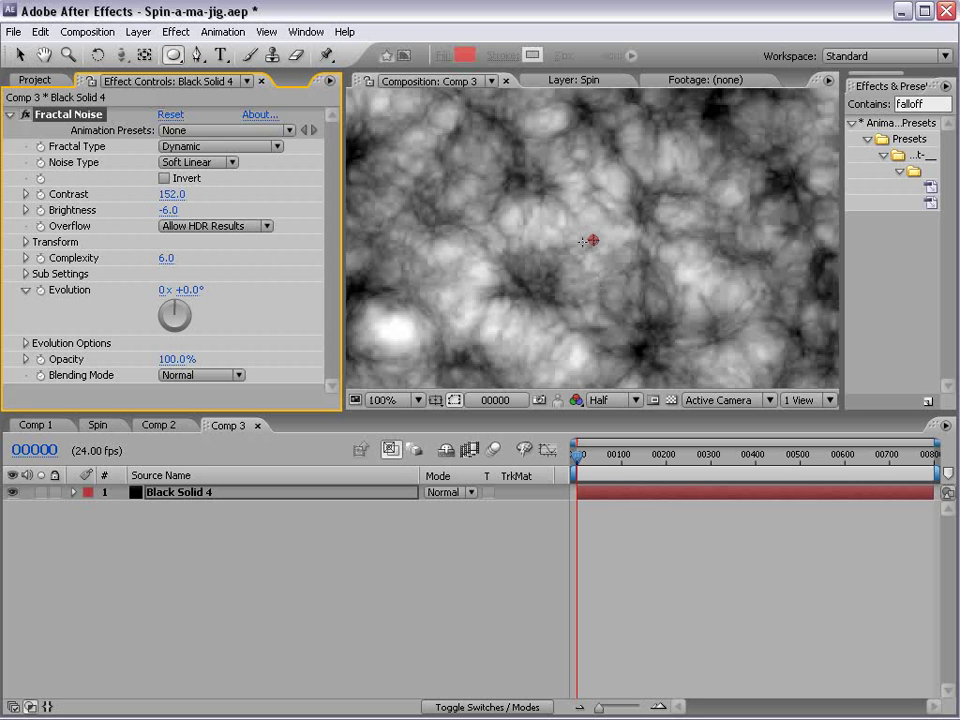
key("comma")
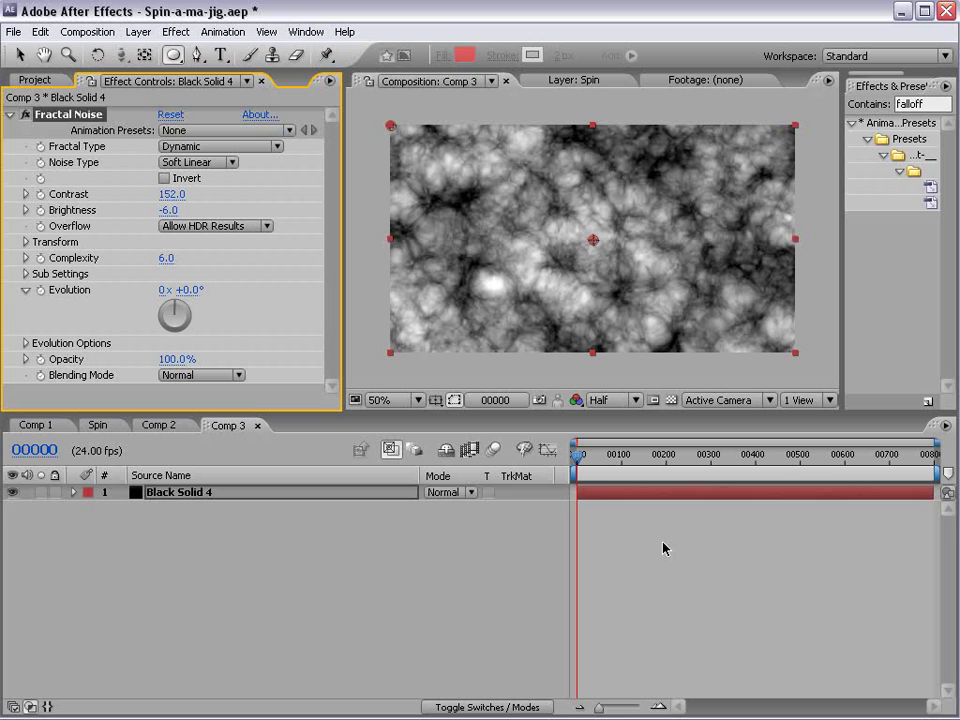
Draw a circular mask on Black Solid 4, feather it 93 pixels, and show the transparency grid.
left_click(651, 493)
left_click_drag(592, 240, 671, 326)
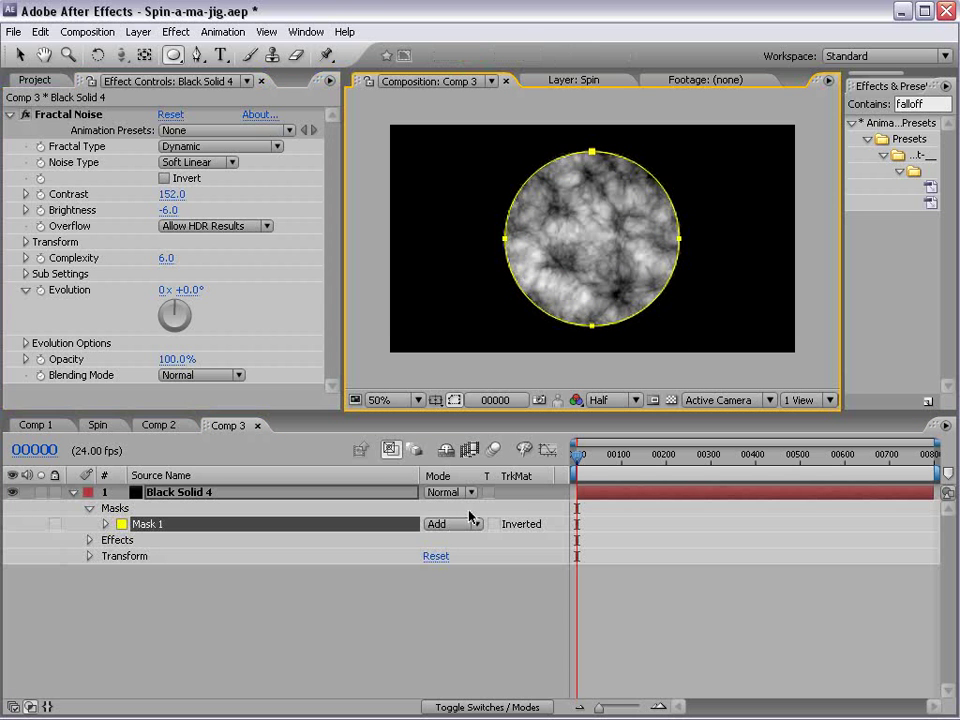
key("f")
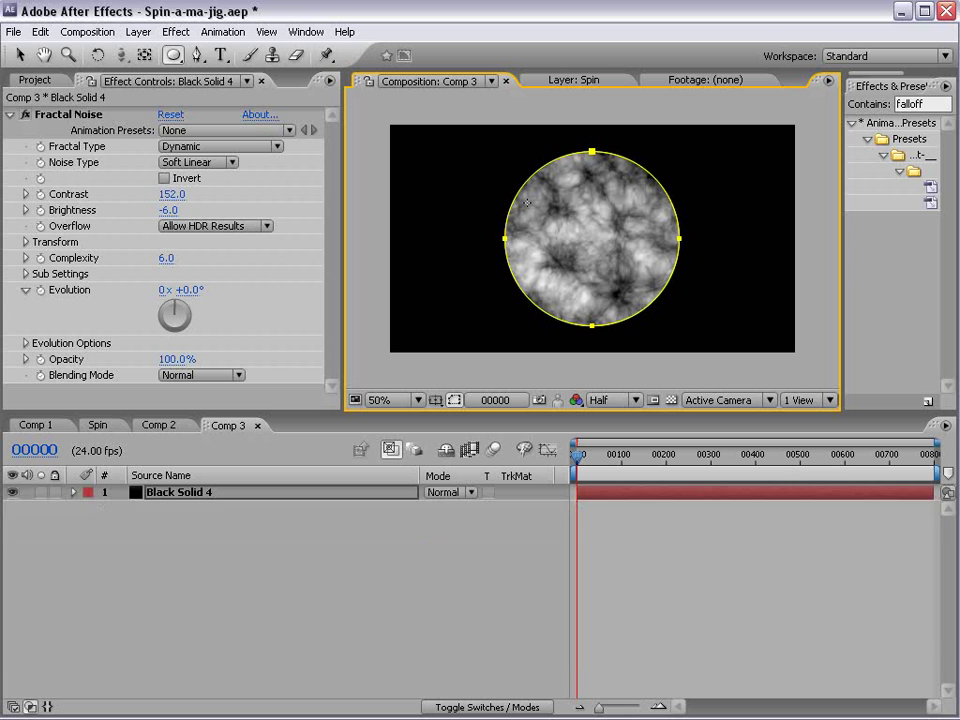
left_click_drag(479, 535, 543, 514)
left_click(640, 564)
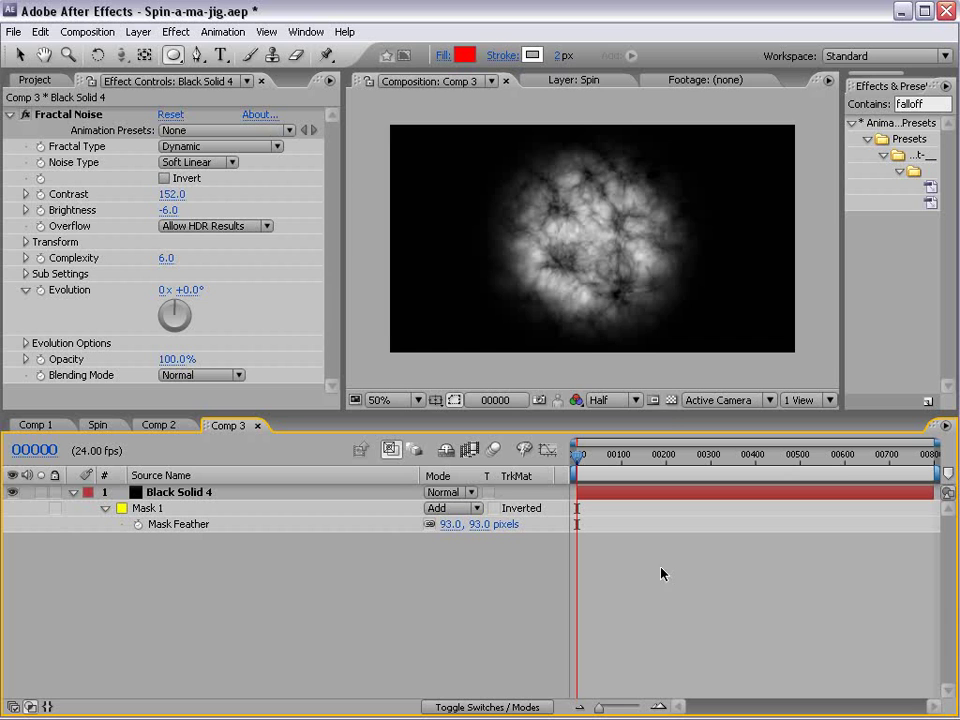
left_click(671, 400)
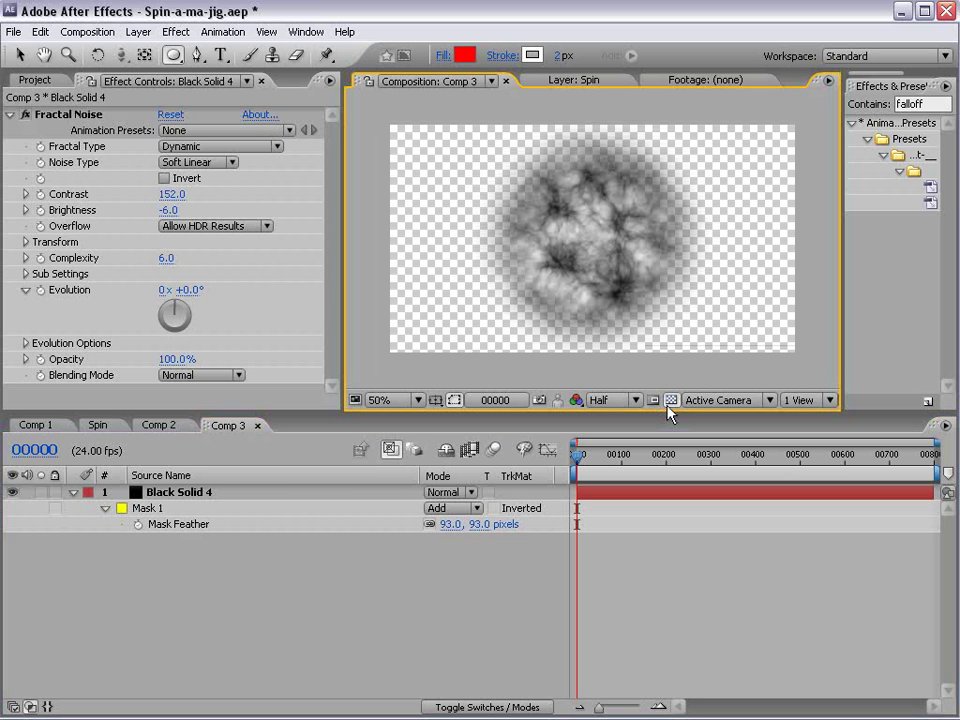
Compare the Fractal Noise blending modes None and Normal, leaving it at None.
left_click(168, 493)
left_click(210, 375)
left_click(210, 358)
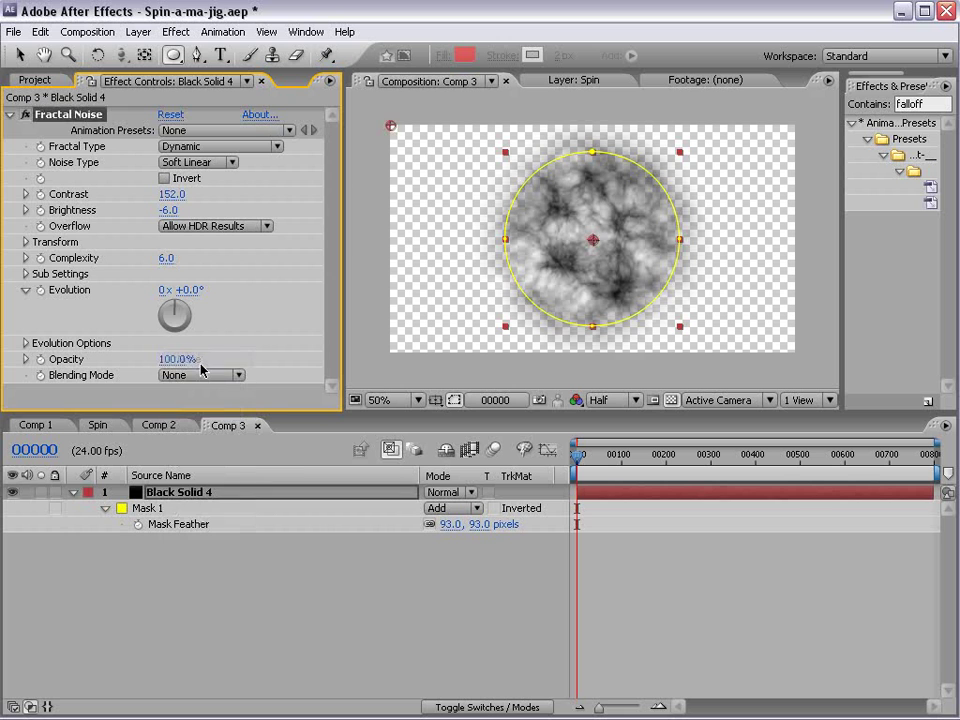
left_click(625, 547)
key("v")
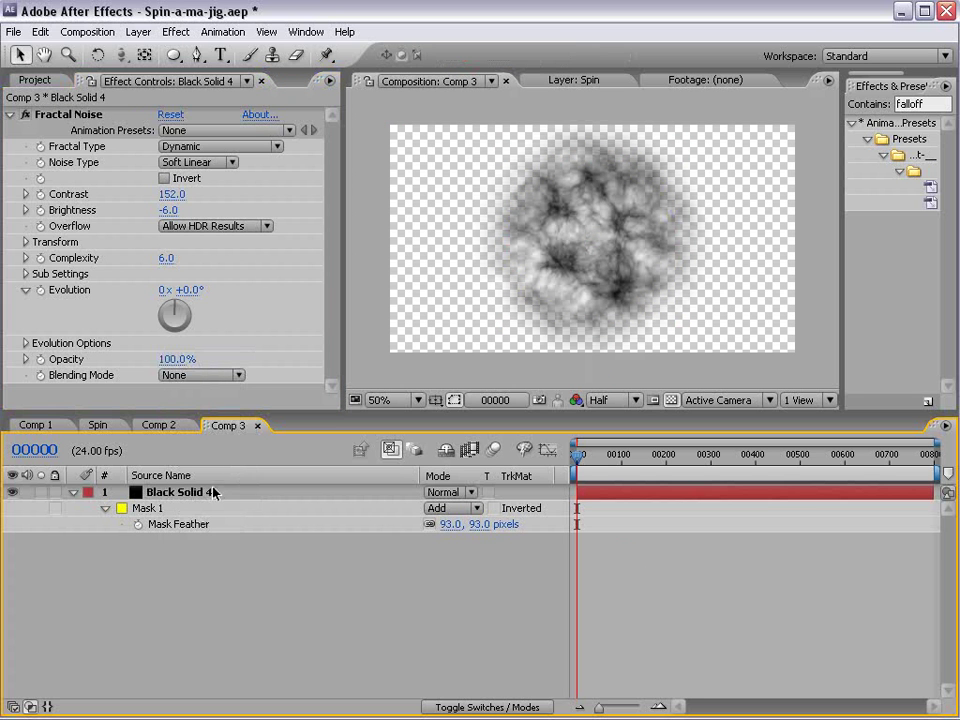
left_click(200, 375)
left_click(190, 395)
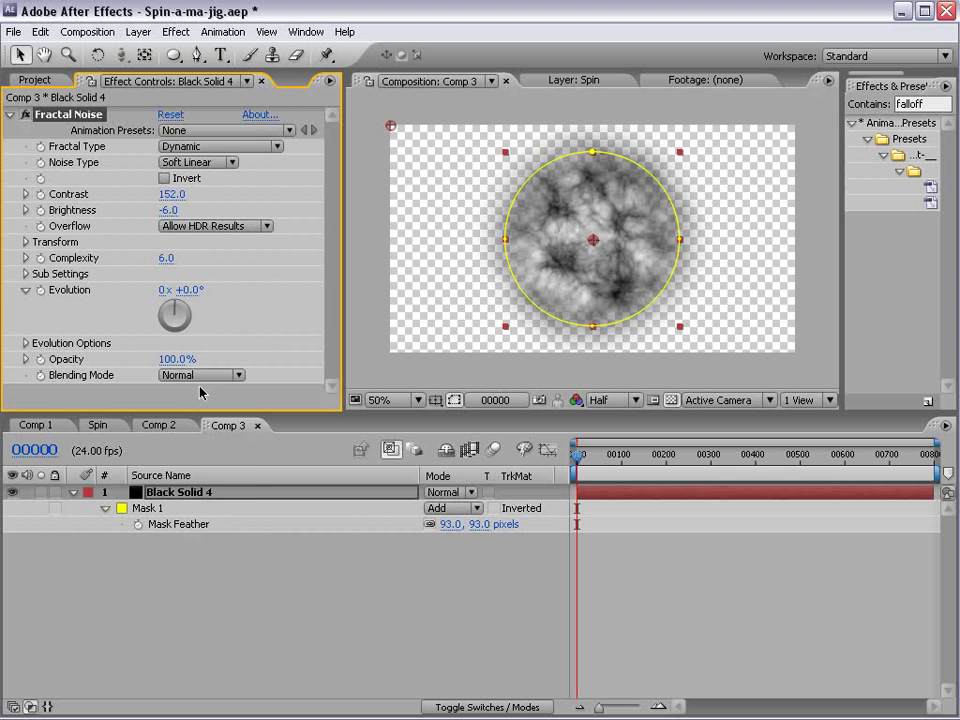
left_click(185, 375)
left_click(190, 359)
left_click(634, 508)
Change Black Solid 4's colour to red in Solid Settings, making it Red Solid 1.
left_click(365, 218)
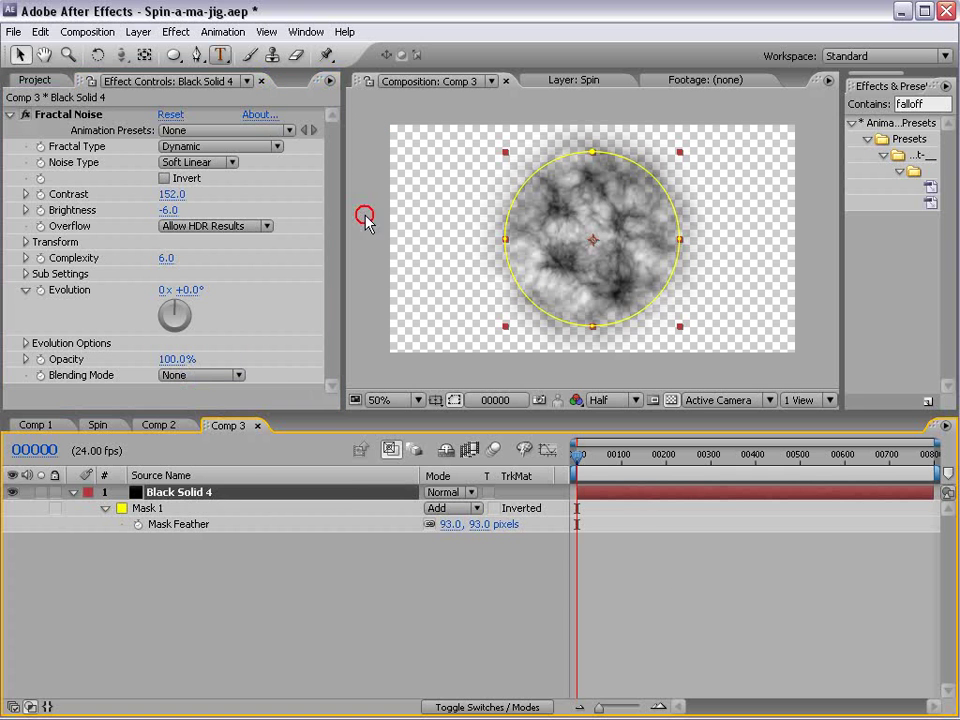
left_click(139, 31)
left_click(240, 64)
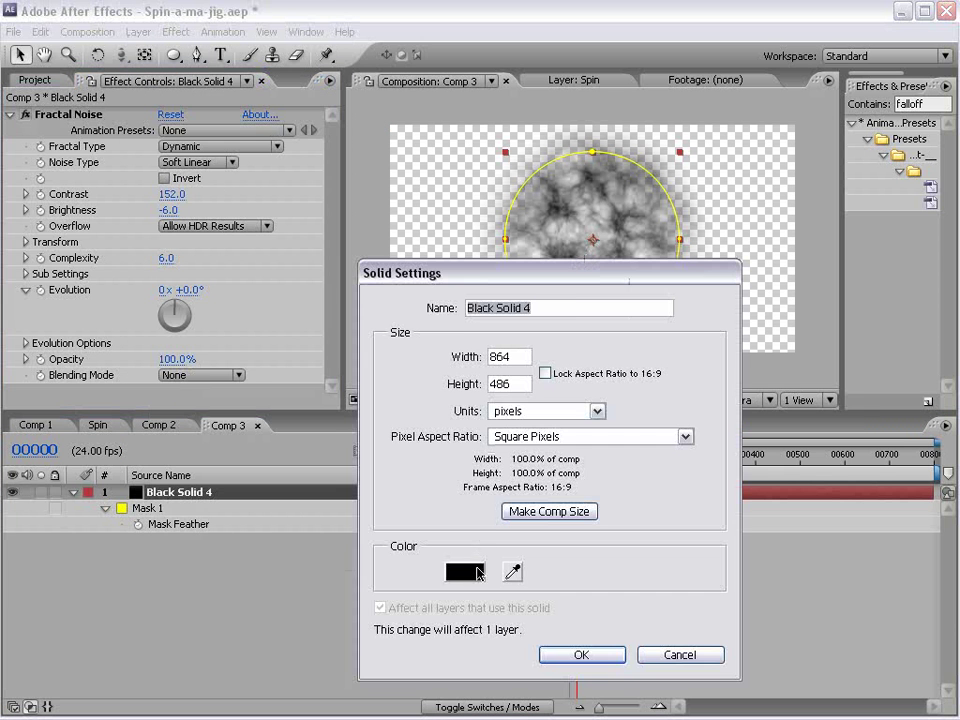
left_click(465, 572)
left_click_drag(465, 380, 568, 381)
left_click(659, 343)
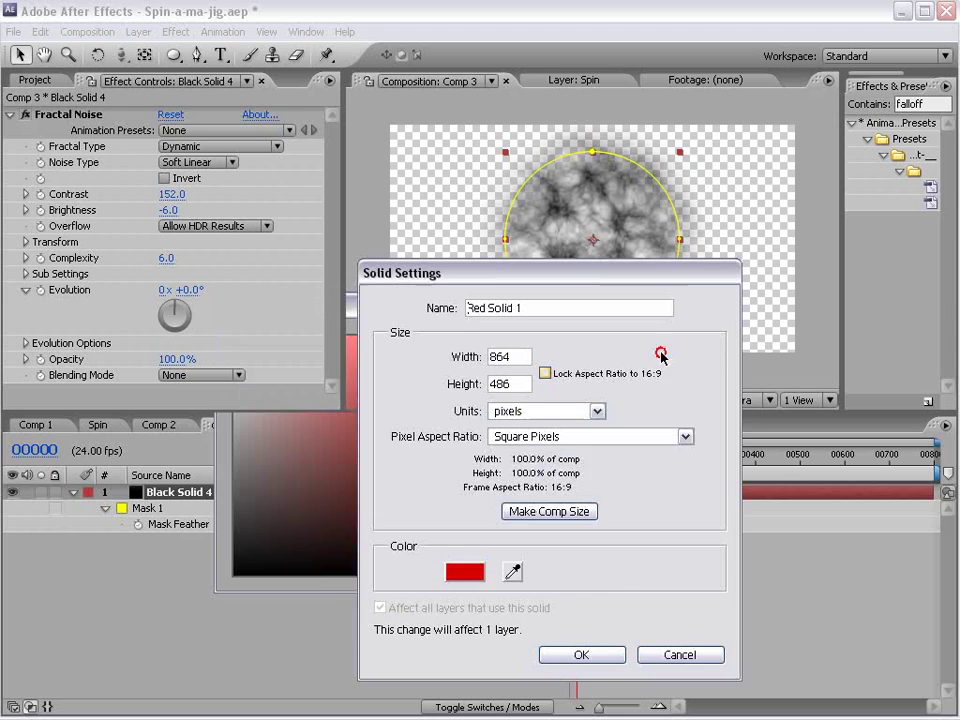
left_click(581, 655)
Preview the red tint with Normal blending, then return noise blending to None.
left_click(185, 375)
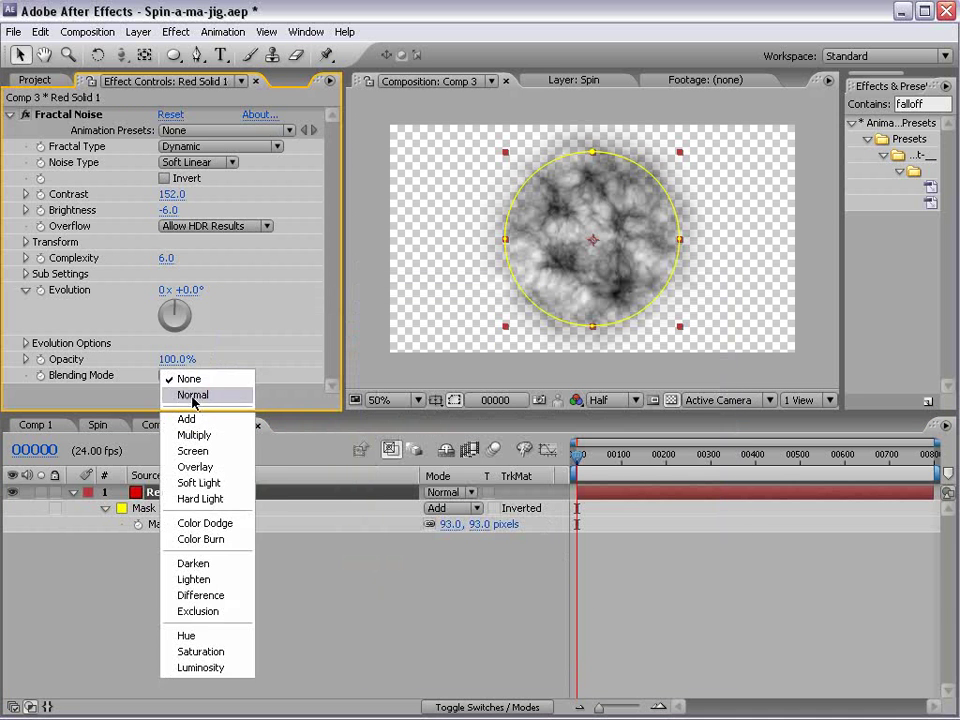
left_click(189, 392)
left_click(180, 377)
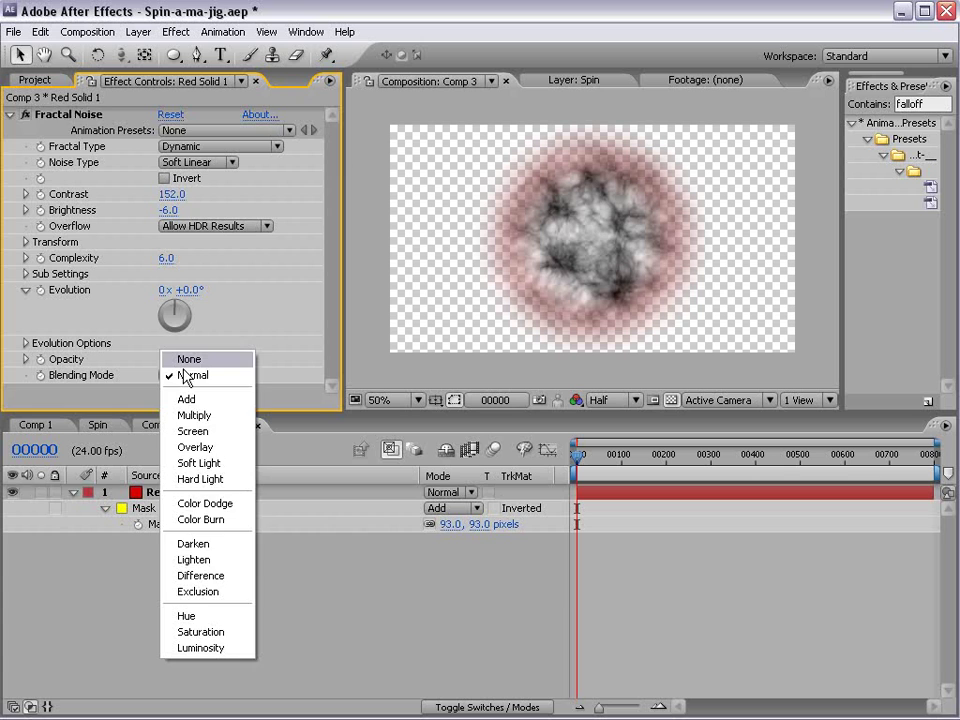
left_click(190, 358)
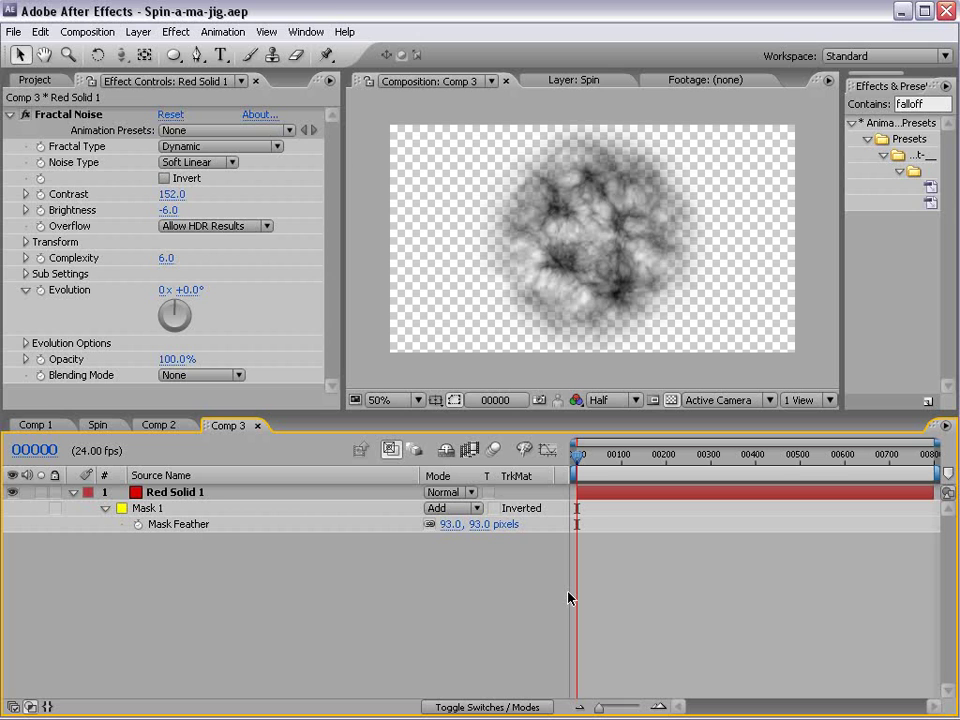
left_click(589, 285)
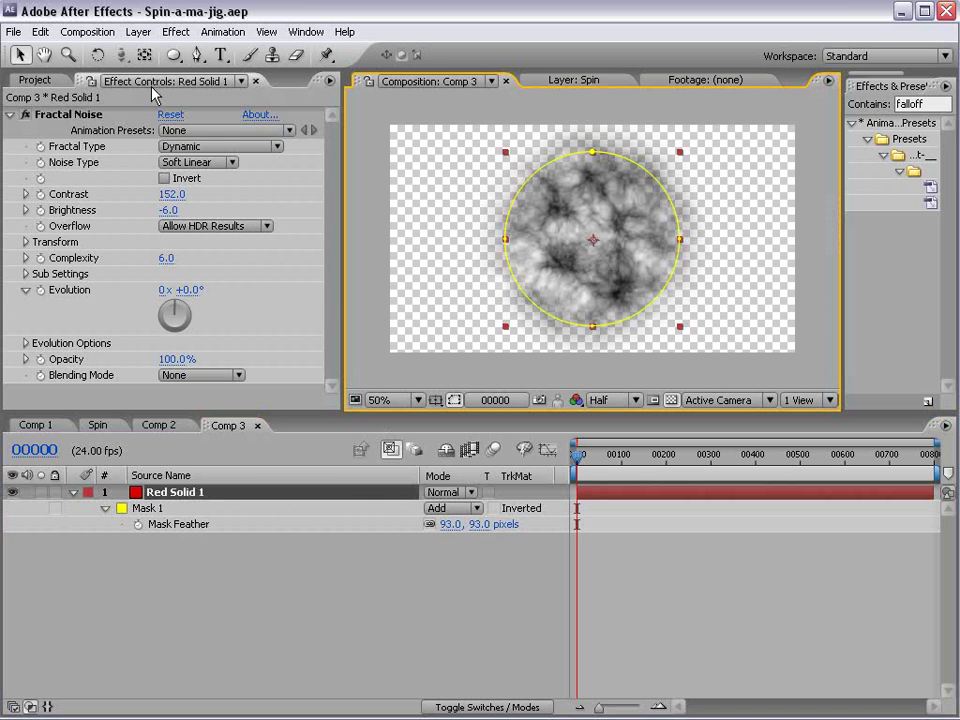
Create a black solid named bg and move it below Red Solid 1.
left_click(136, 32)
mouse_move(300, 51)
left_click(396, 70)
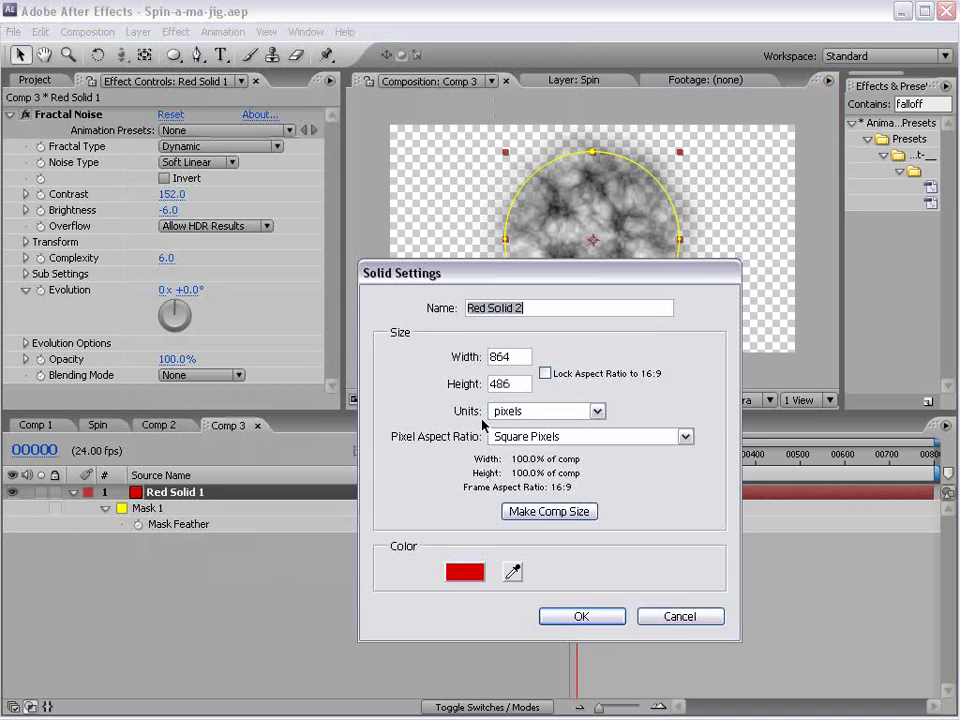
left_click(468, 575)
left_click(472, 575)
left_click(636, 337)
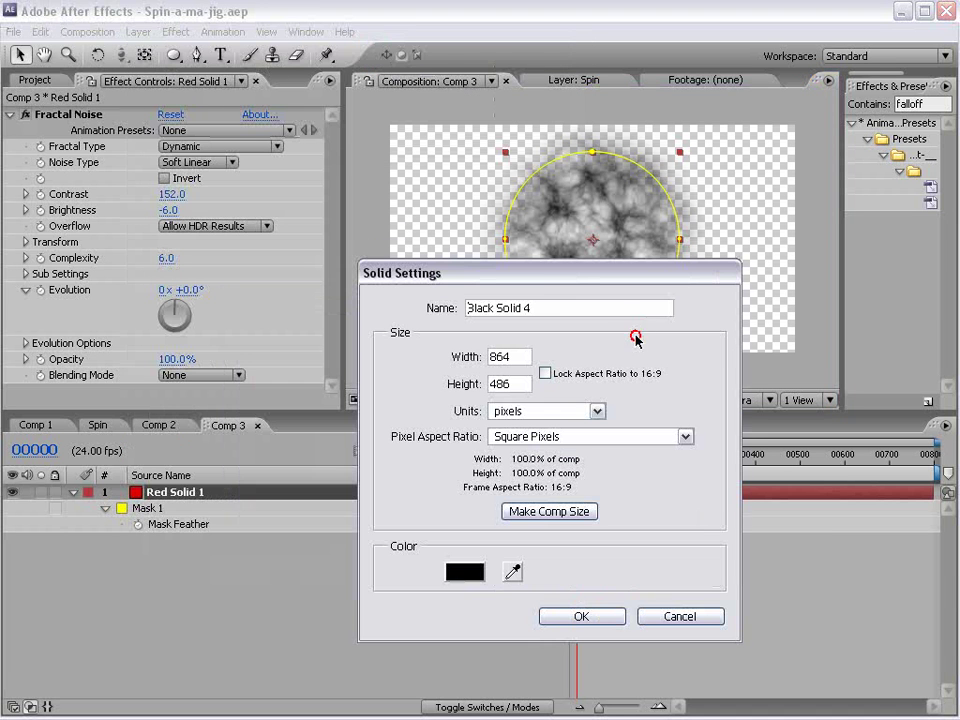
left_click_drag(557, 307, 364, 321)
type("bg")
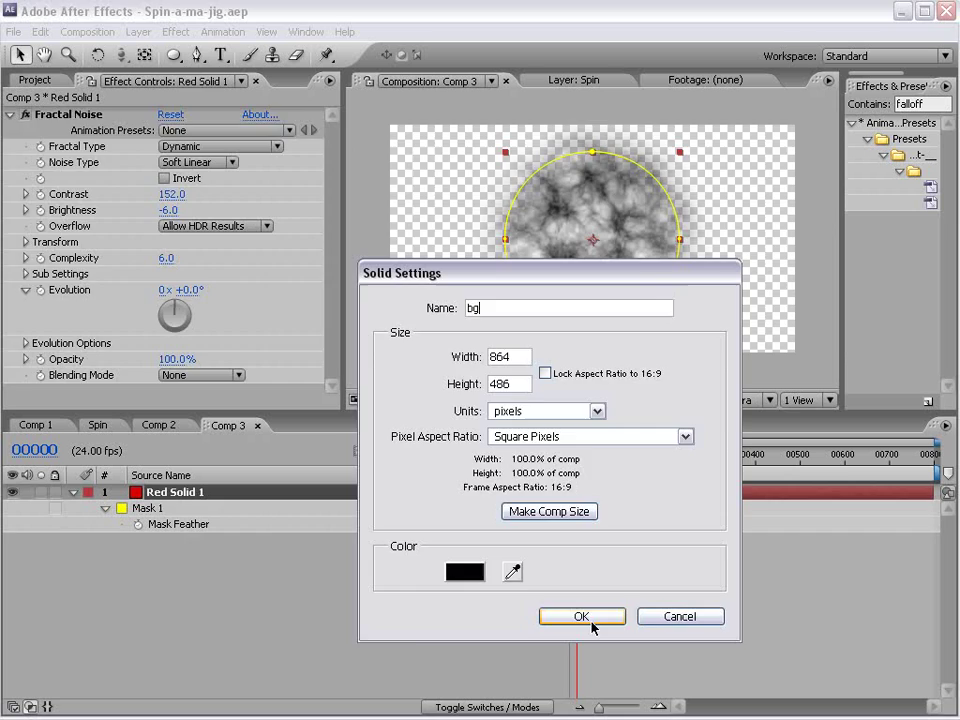
left_click(584, 618)
left_click_drag(150, 492, 150, 594)
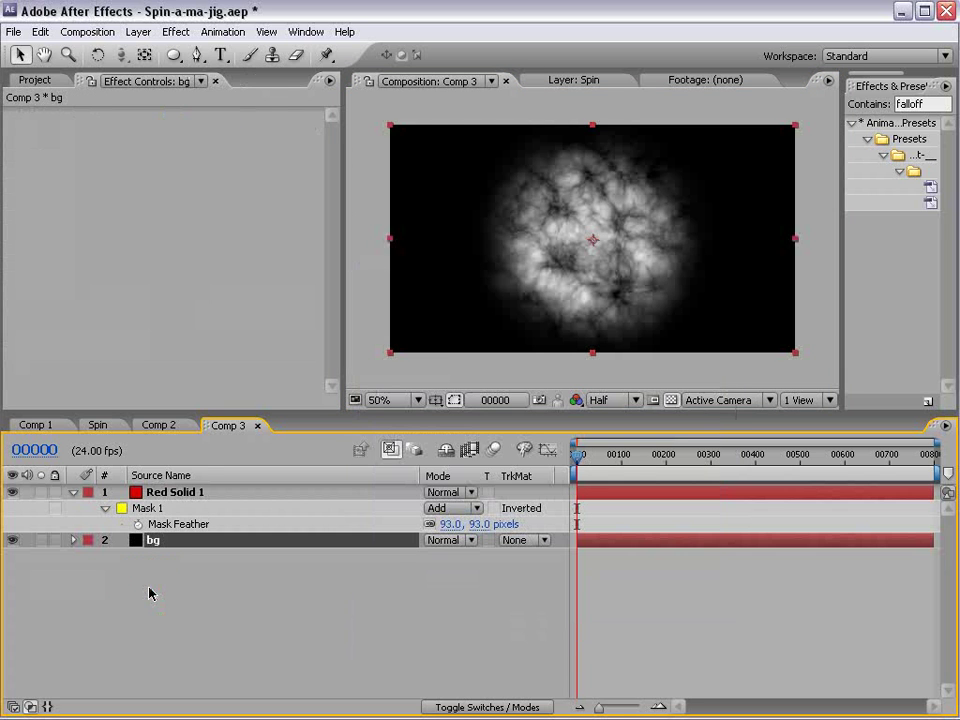
left_click(191, 494)
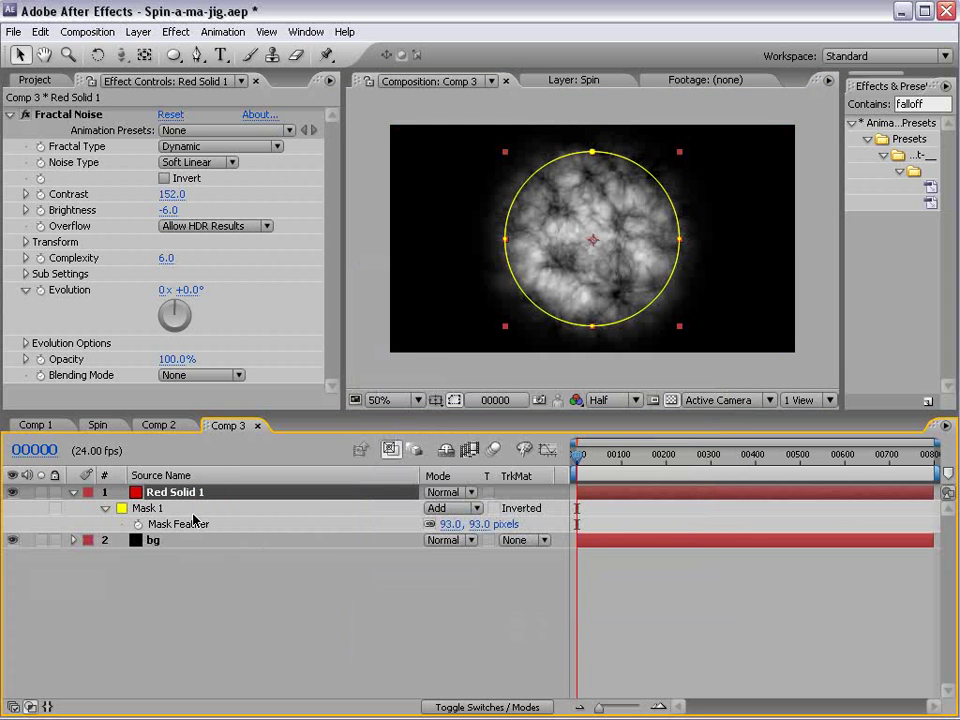
Set Mask 1's Mask Expansion on Red Solid 1 to -29 pixels.
left_click(105, 508)
left_click(105, 508)
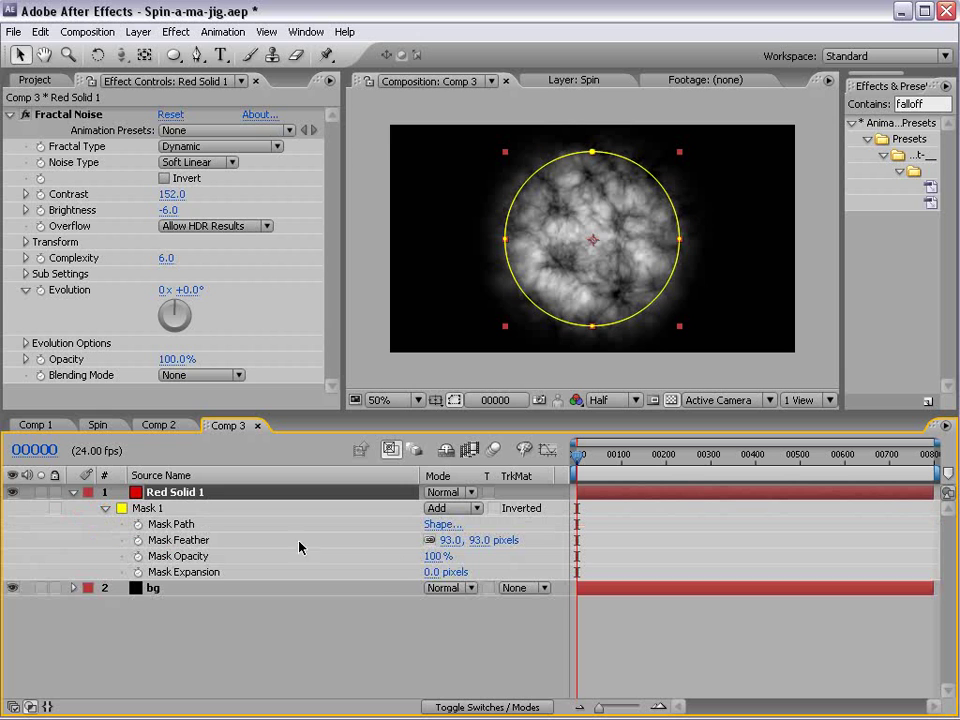
left_click(429, 571)
left_click_drag(429, 571, 400, 571)
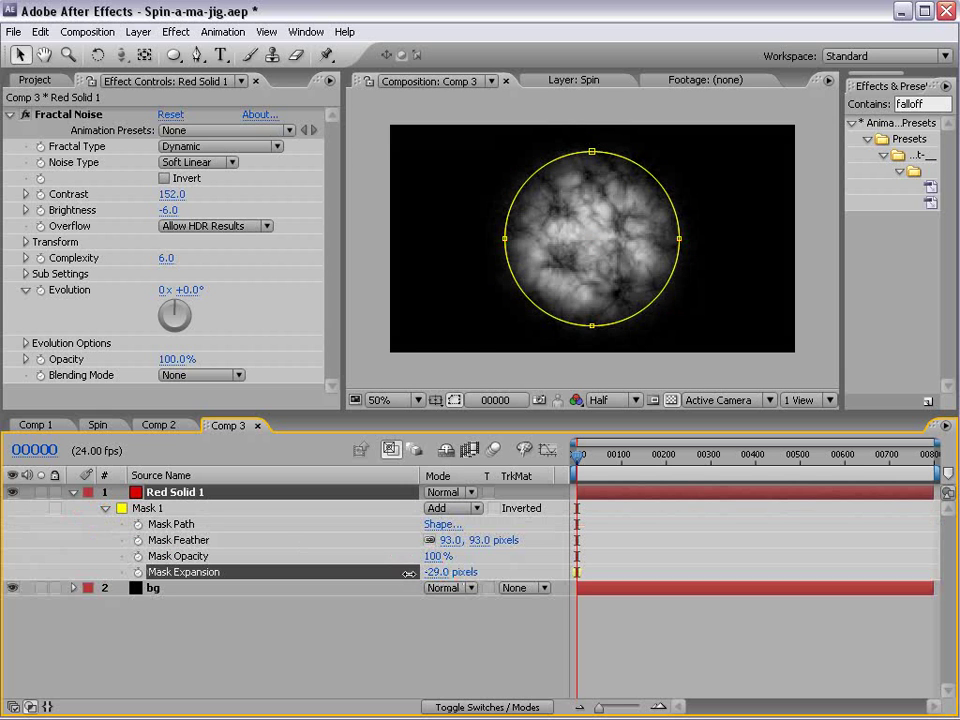
left_click(667, 645)
left_click(172, 492)
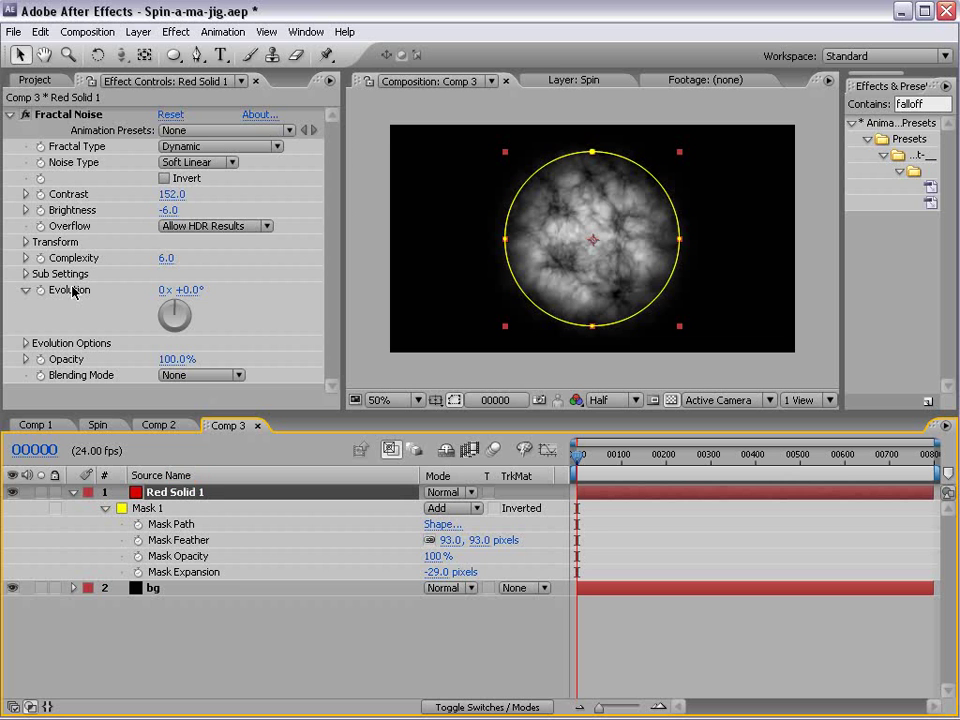
Drive the Fractal Noise Evolution with the expression time*250 and preview it against Comp 1.
mouse_move(193, 287)
left_mouse_down()
mouse_move(265, 286)
mouse_move(186, 289)
left_mouse_up()
left_click(40, 290, "alt")
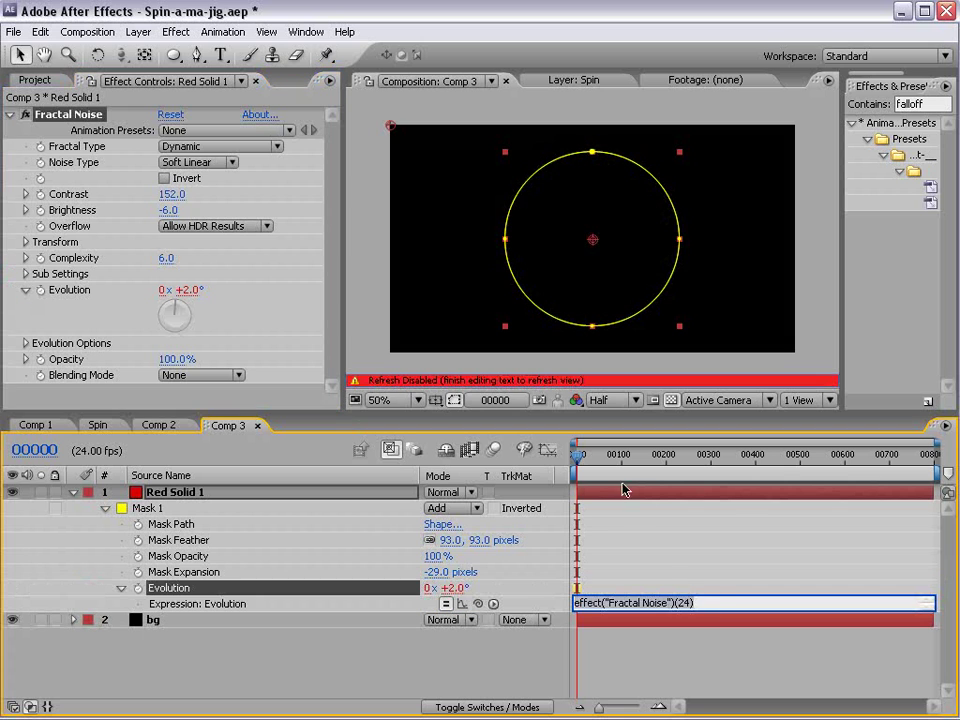
type("t")
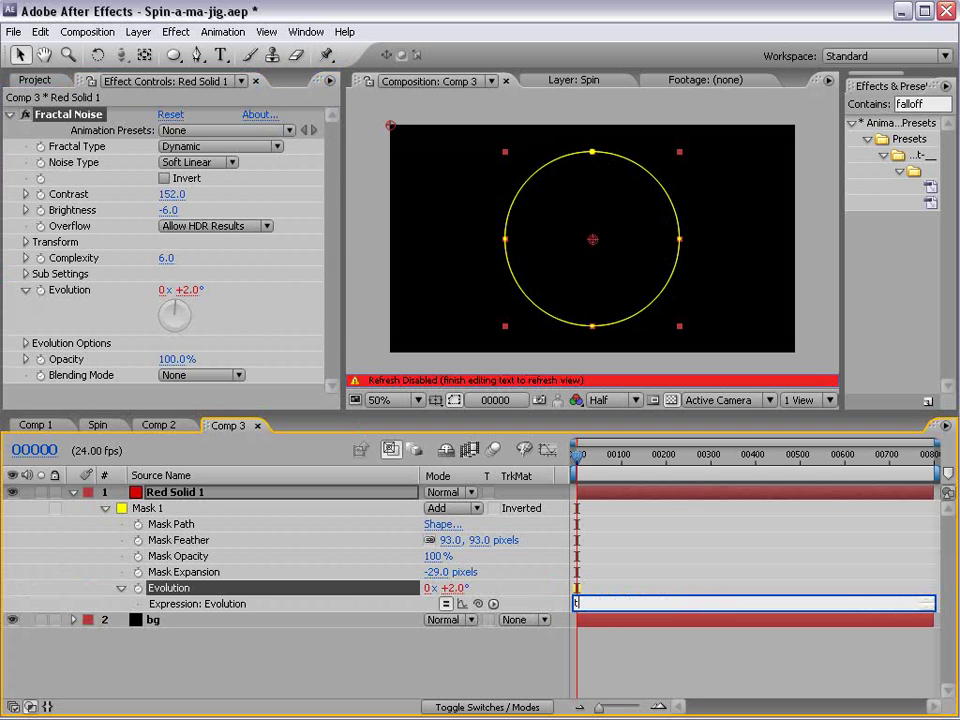
type("ime*250")
left_click(545, 657)
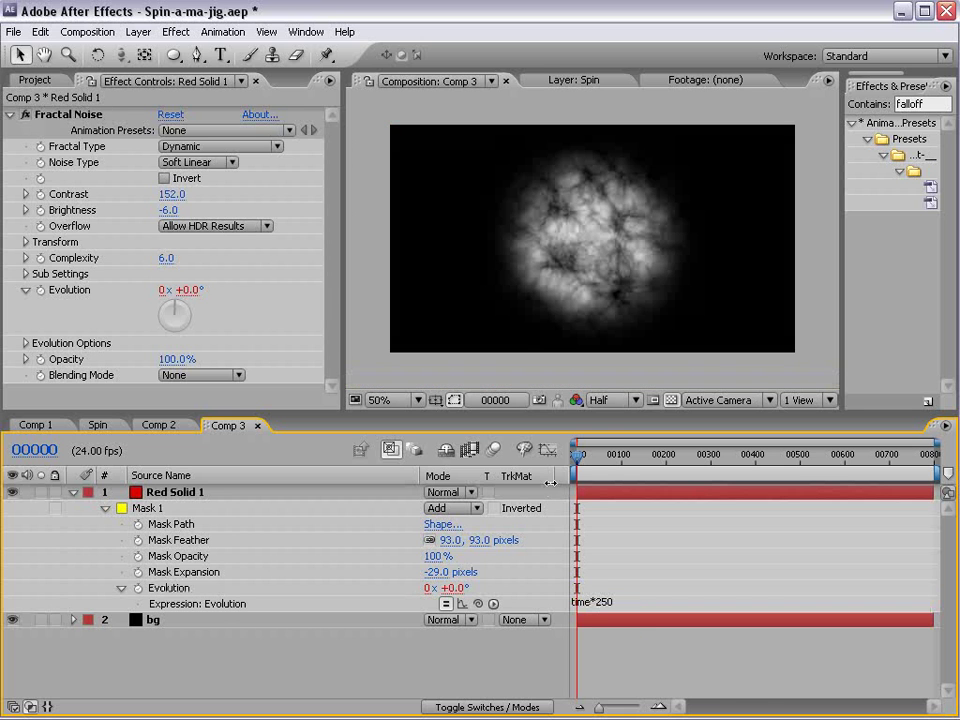
left_click_drag(583, 460, 506, 490)
left_click(36, 425)
mouse_move(713, 456)
left_mouse_down()
mouse_move(699, 458)
mouse_move(731, 455)
mouse_move(713, 456)
left_mouse_up()
left_click(231, 424)
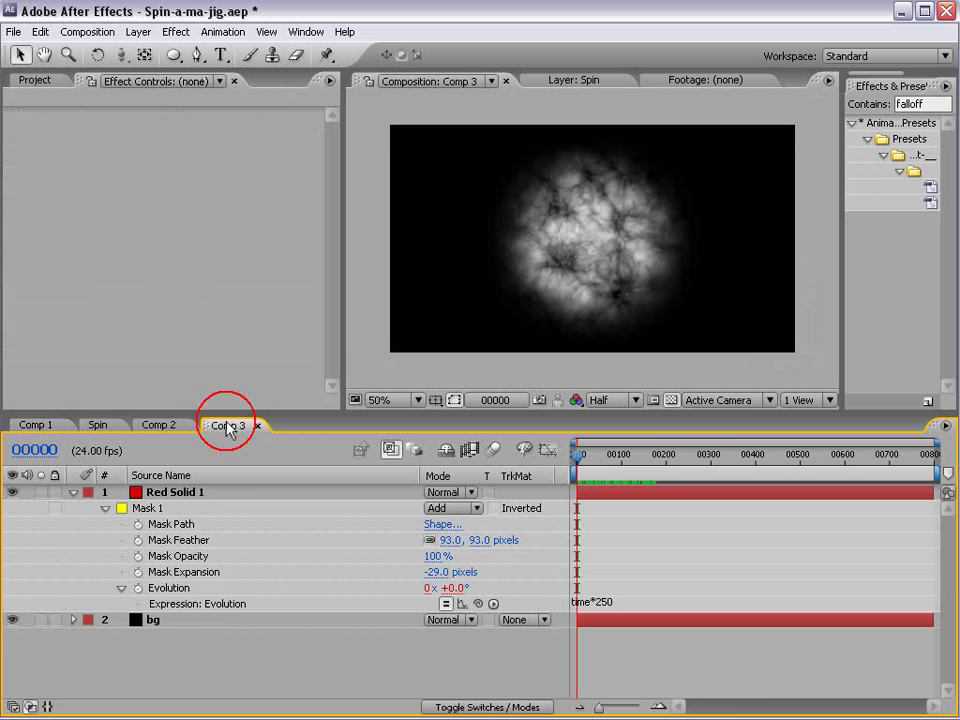
Duplicate the Red Solid 1 layer with Ctrl+D.
left_click(72, 492)
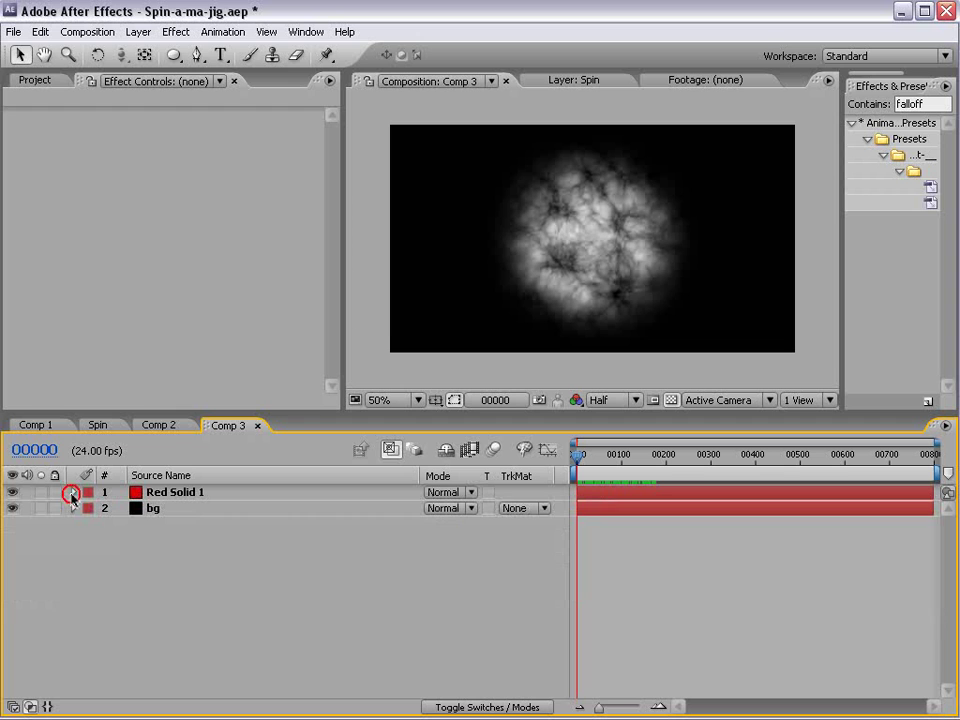
left_click(155, 494)
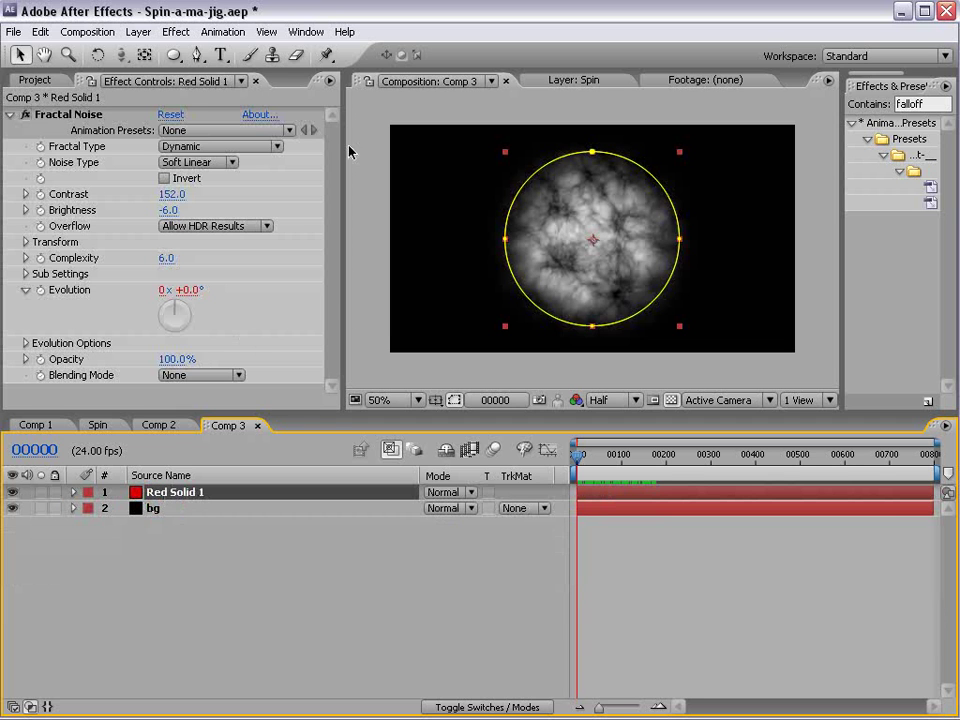
left_click(176, 508)
left_click(176, 495)
key("ctrl+d")
Change the top copy's Evolution expression to time*-250+50 and set its mode to Screen.
key("e")
key("e")
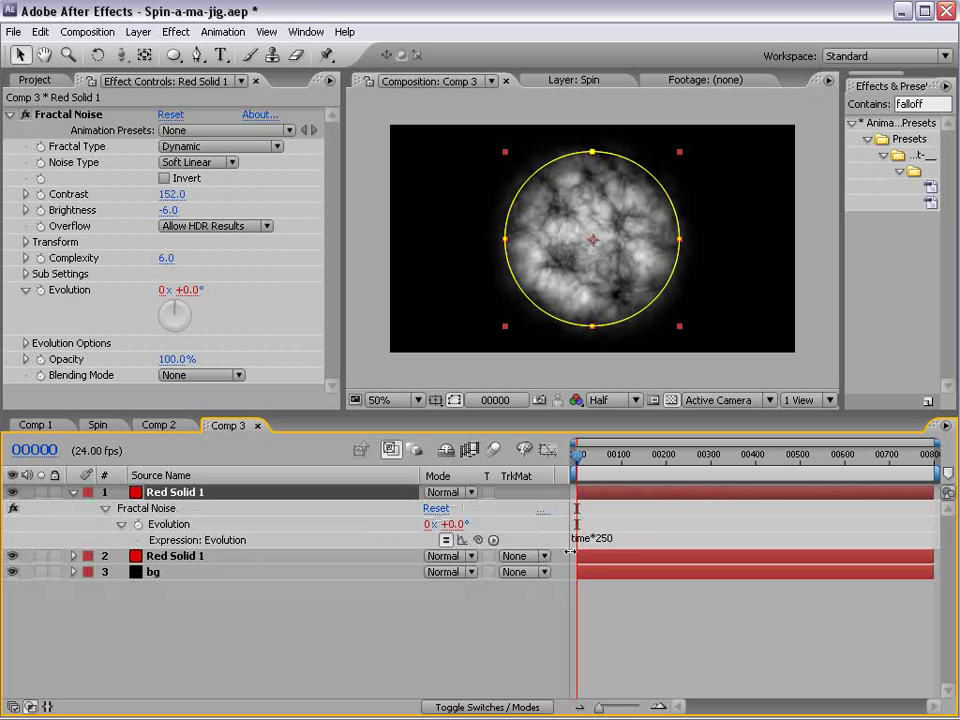
left_click(609, 539)
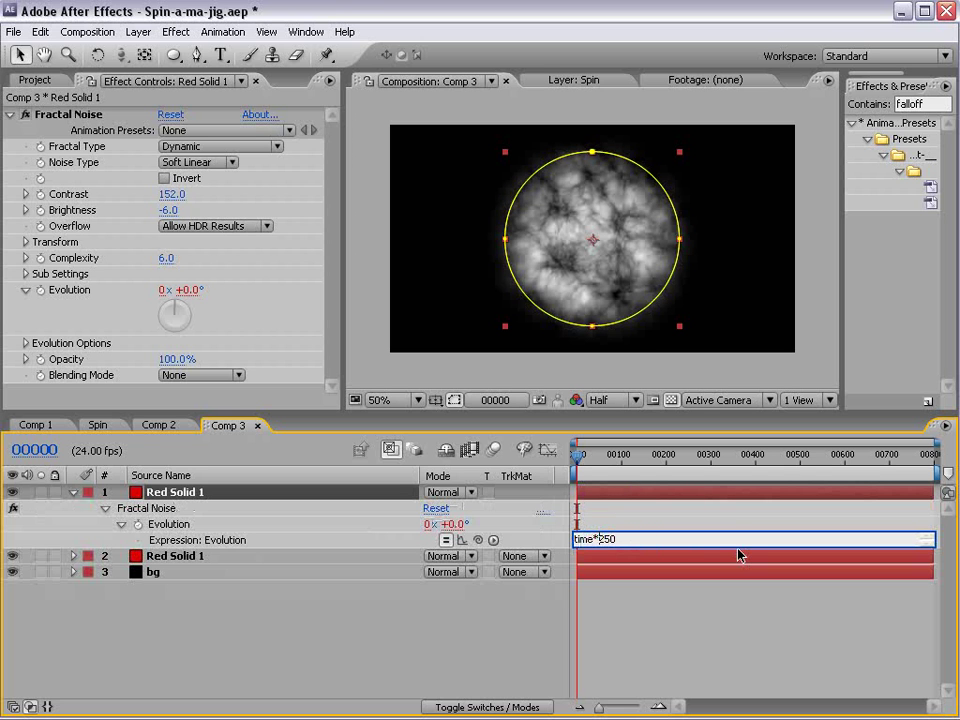
type("-")
left_click(714, 606)
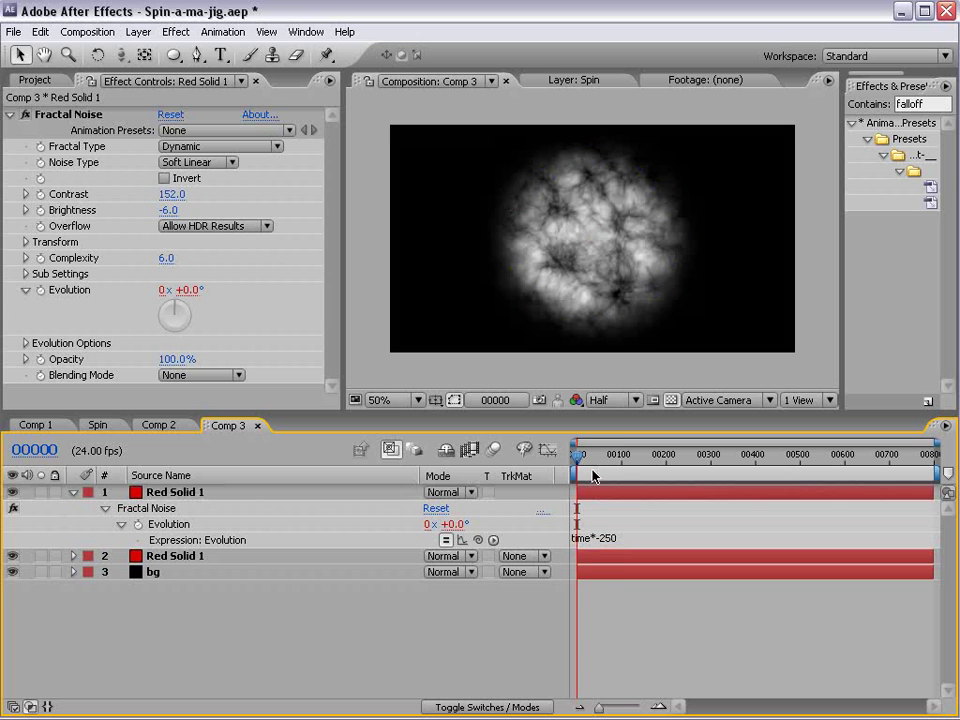
left_click_drag(593, 477, 608, 477)
left_click(631, 539)
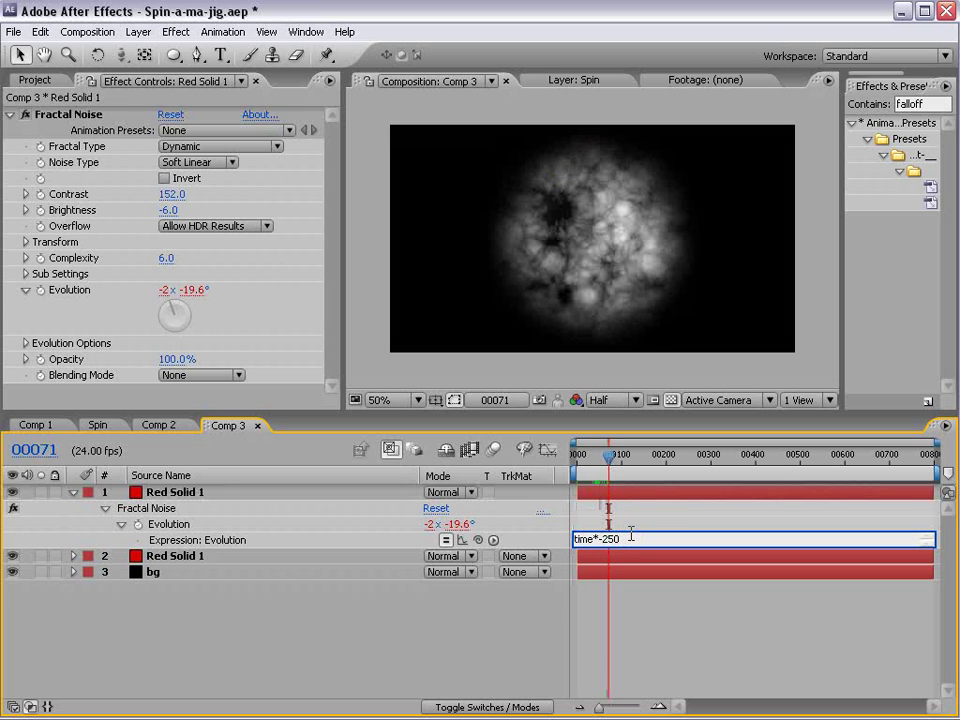
type("+500")
key("KP_Enter")
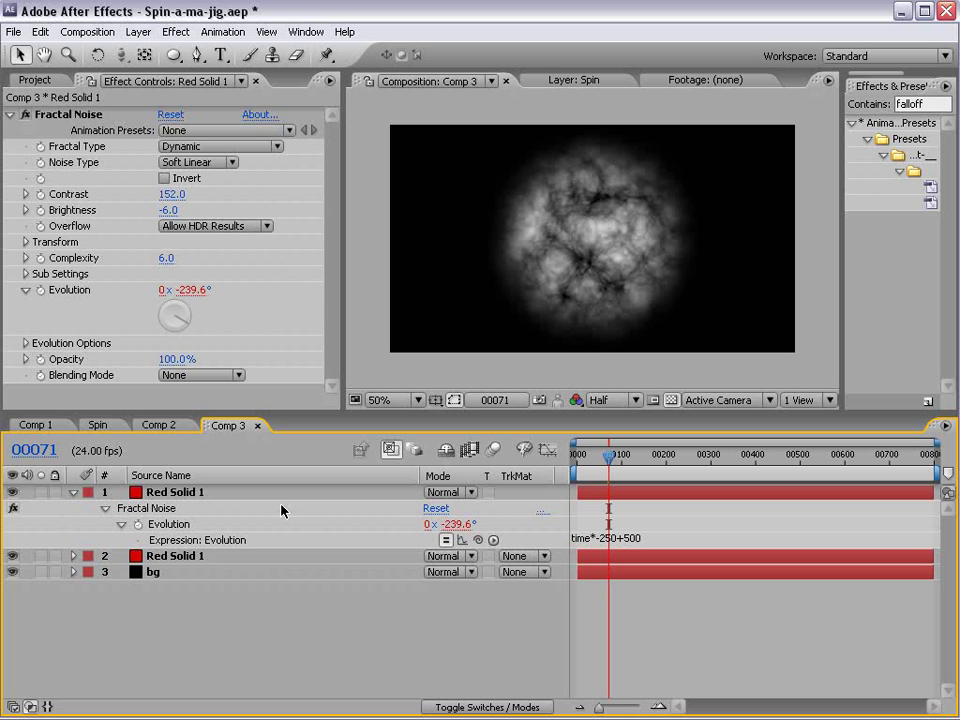
left_click(468, 492)
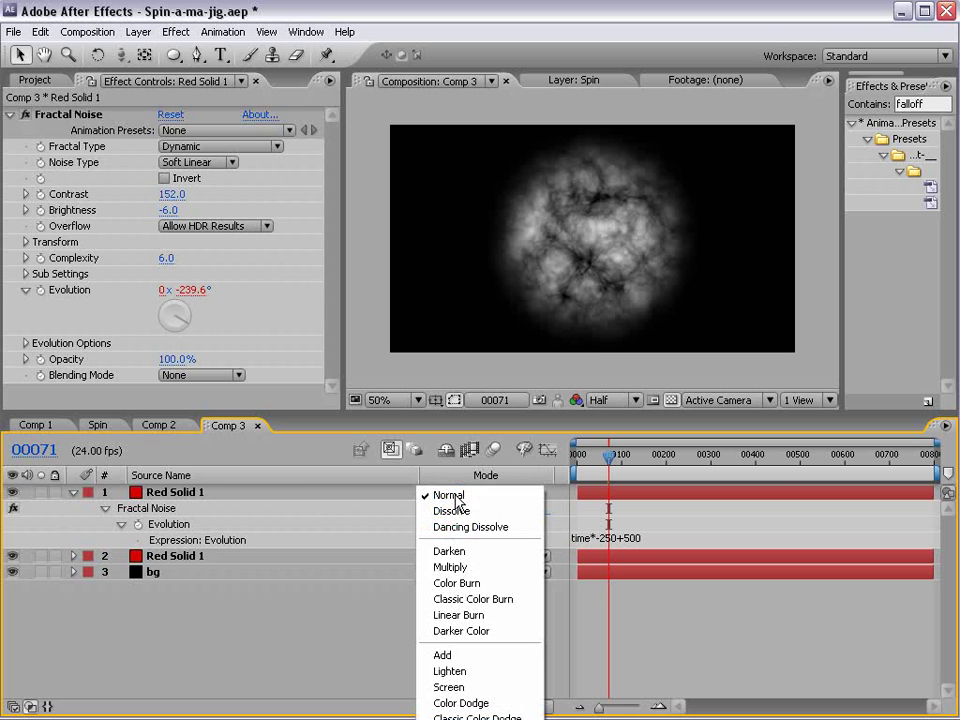
left_click(468, 688)
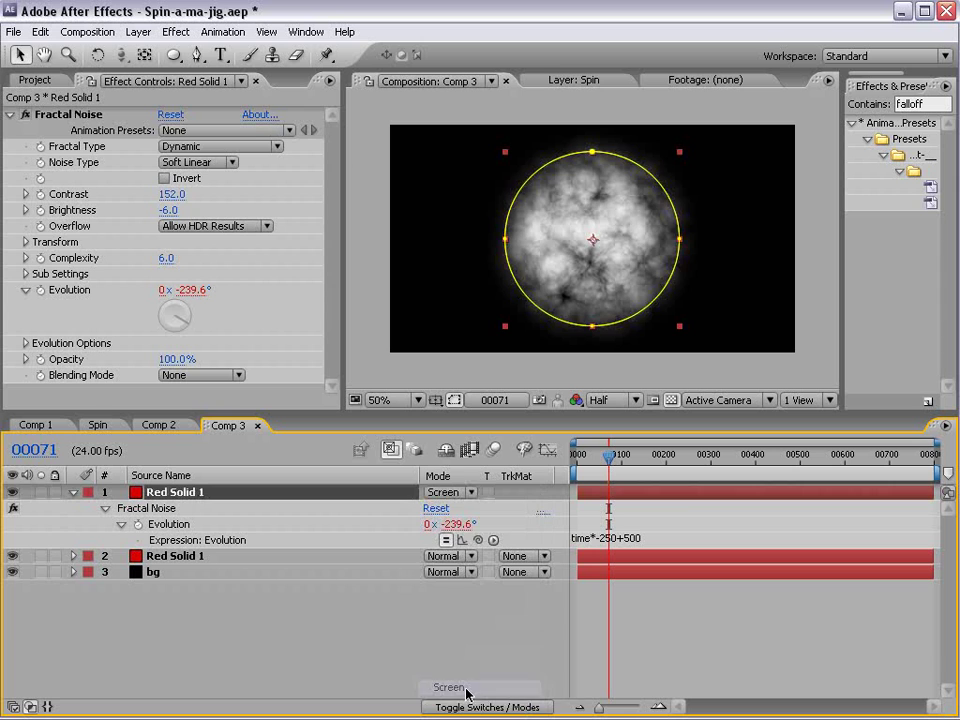
Hide the lower layer and give the top noise Invert, Contrast 229, Brightness -41 and Scale 56.
left_click(12, 556)
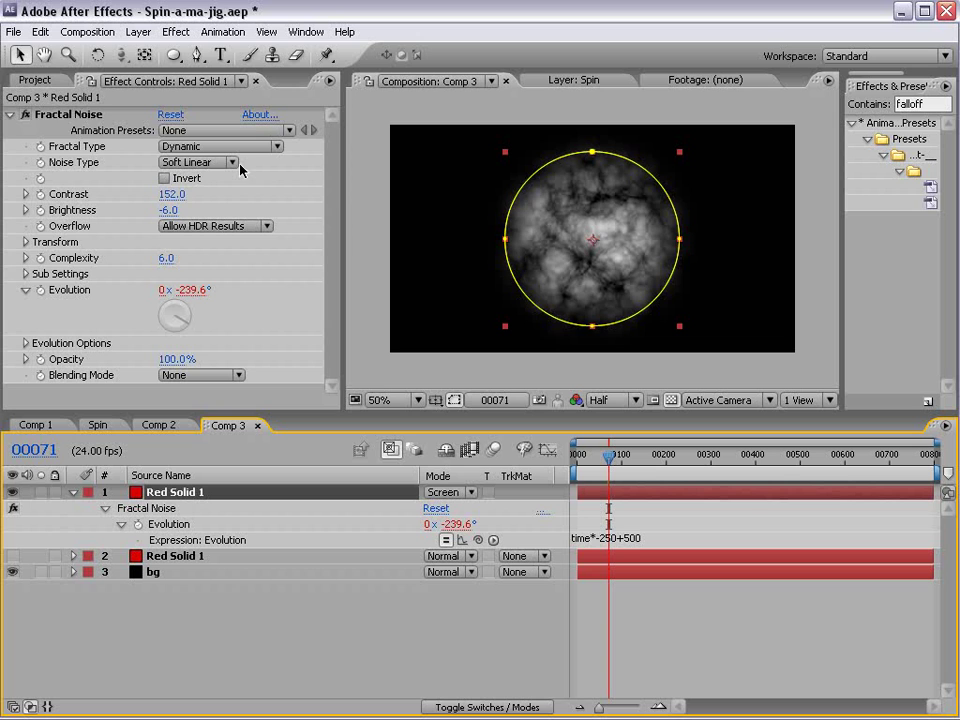
left_click(170, 179)
key("period")
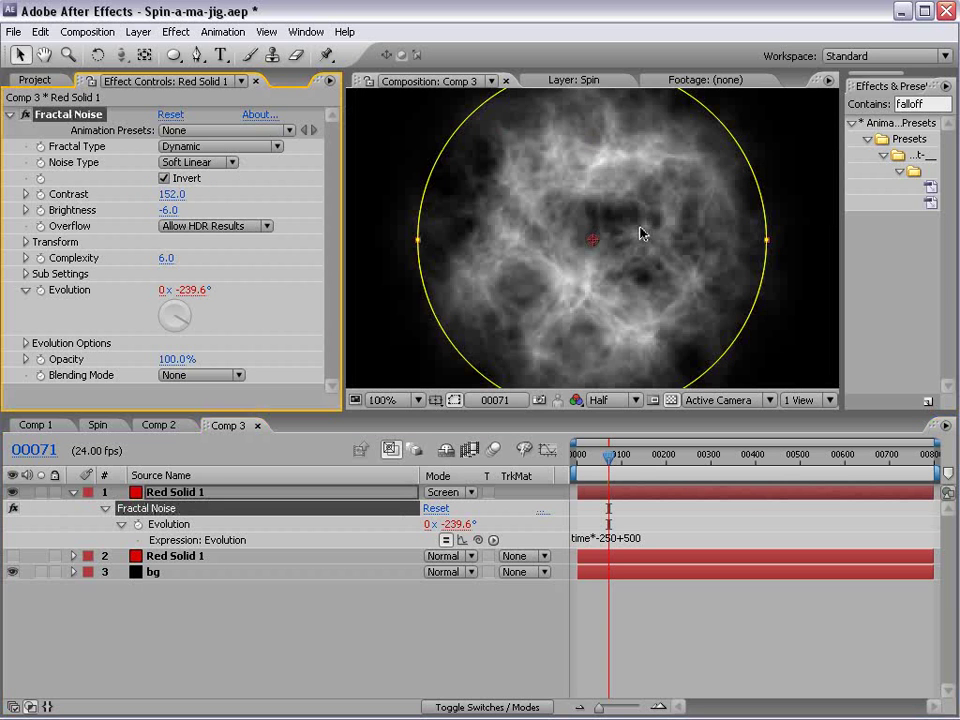
key("comma")
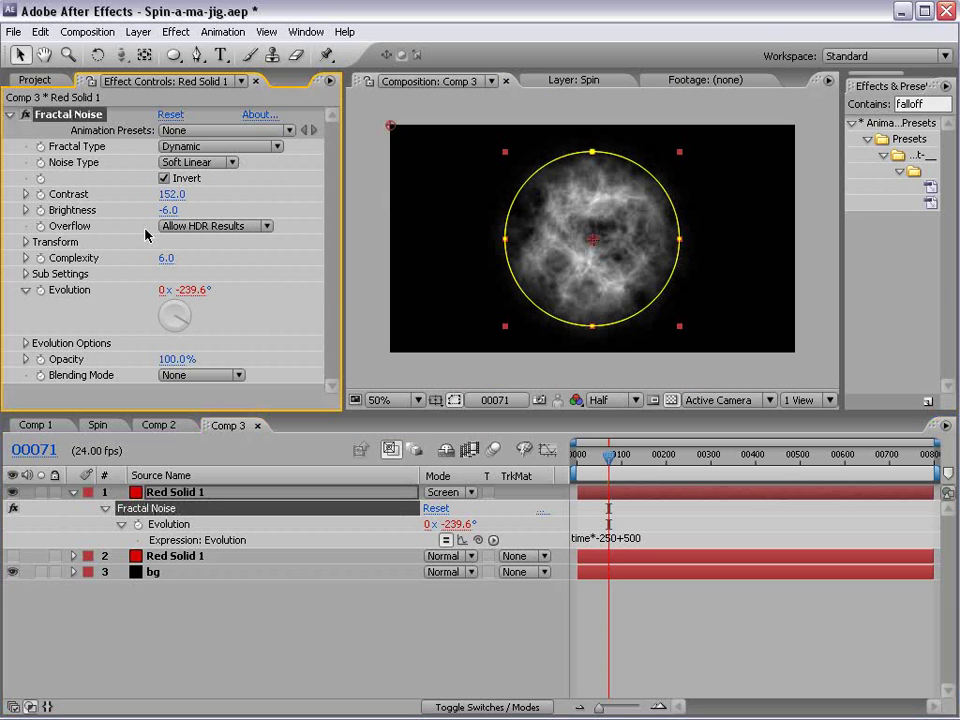
left_click_drag(170, 194, 229, 182)
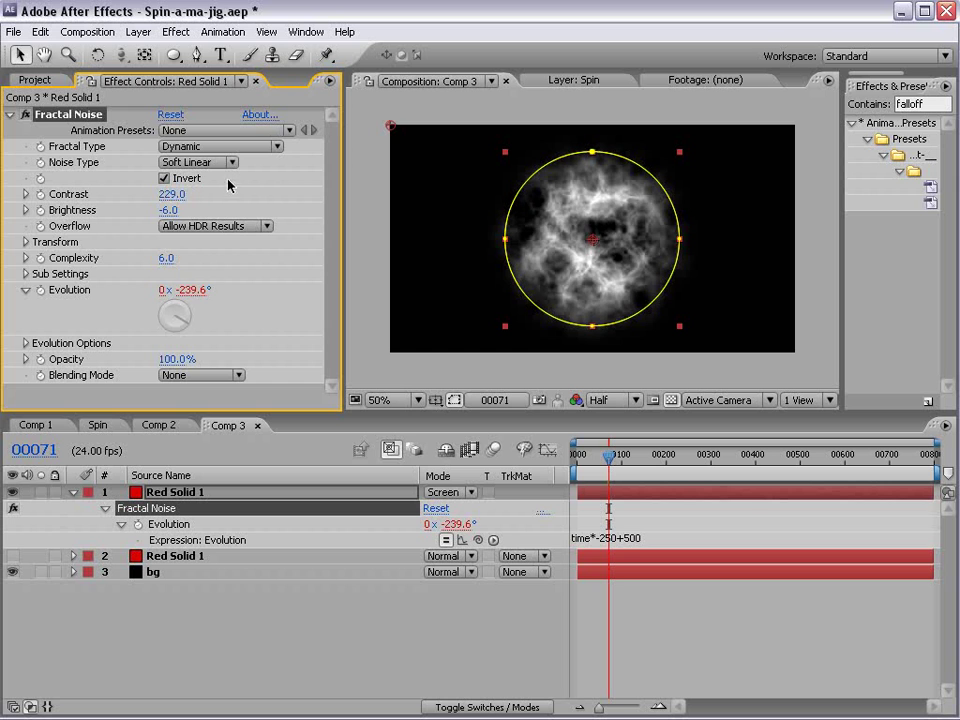
left_click_drag(168, 211, 148, 222)
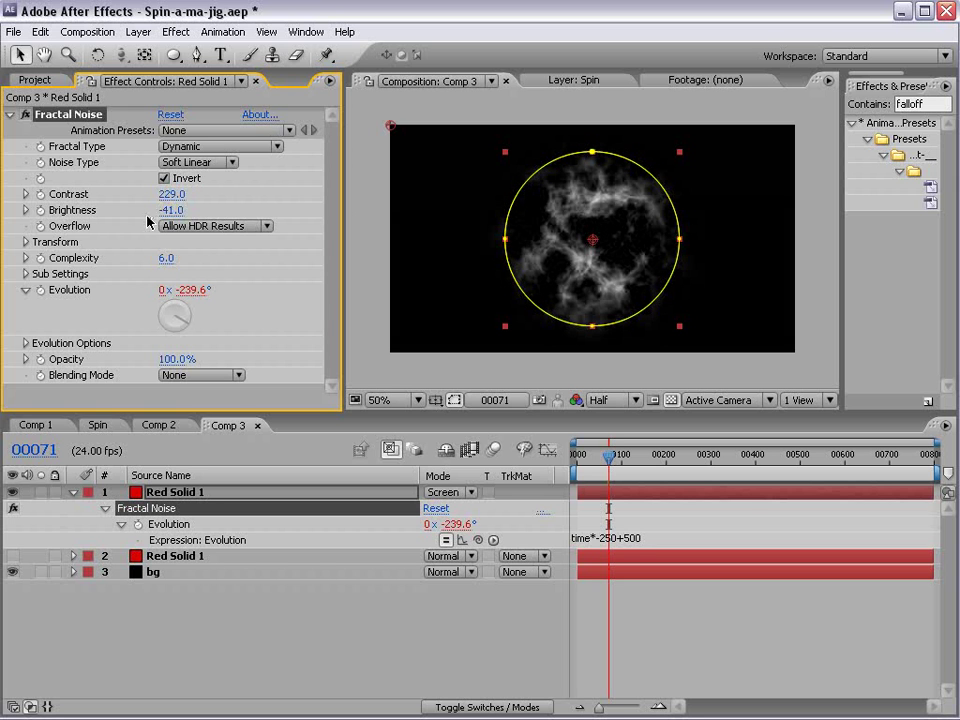
left_click(25, 242)
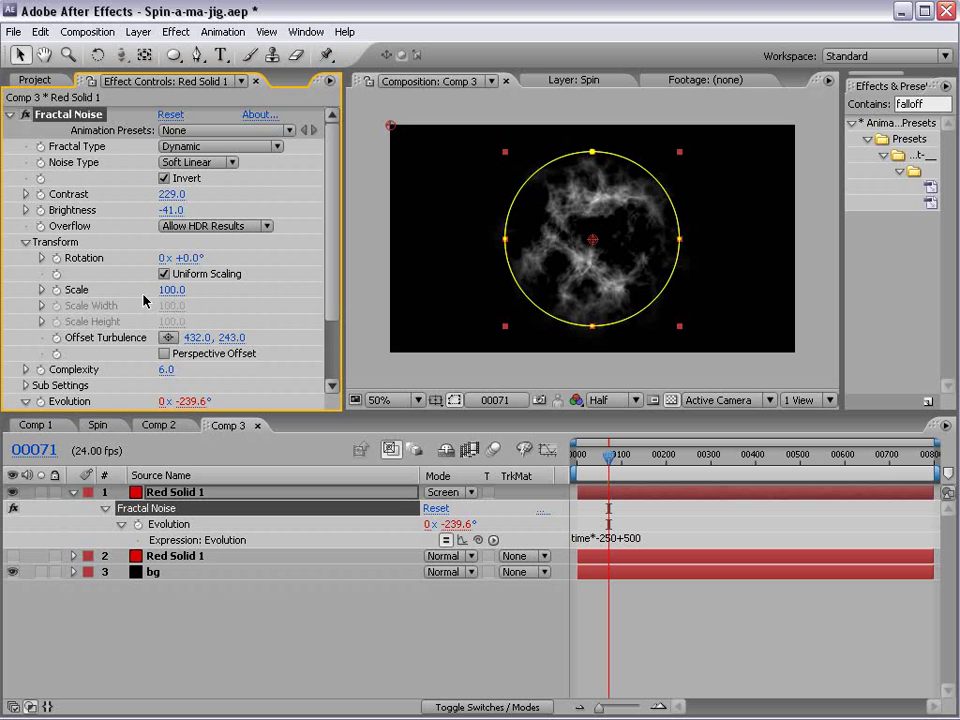
left_click_drag(171, 289, 137, 290)
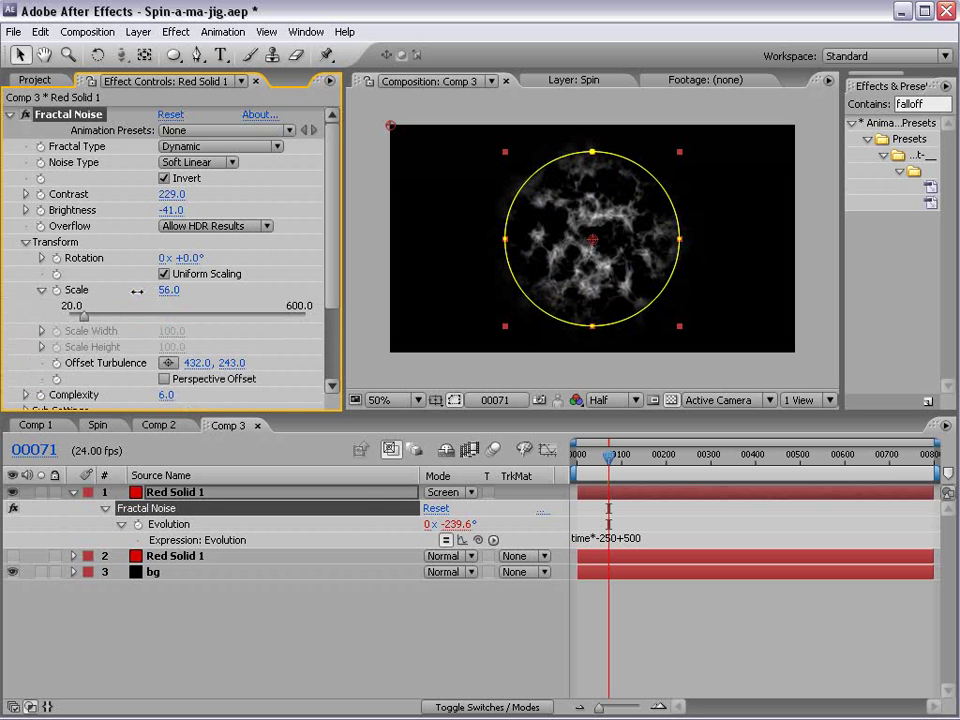
Apply a Tint effect with Map White To set to orange CB4800.
left_click(176, 32)
mouse_move(230, 187)
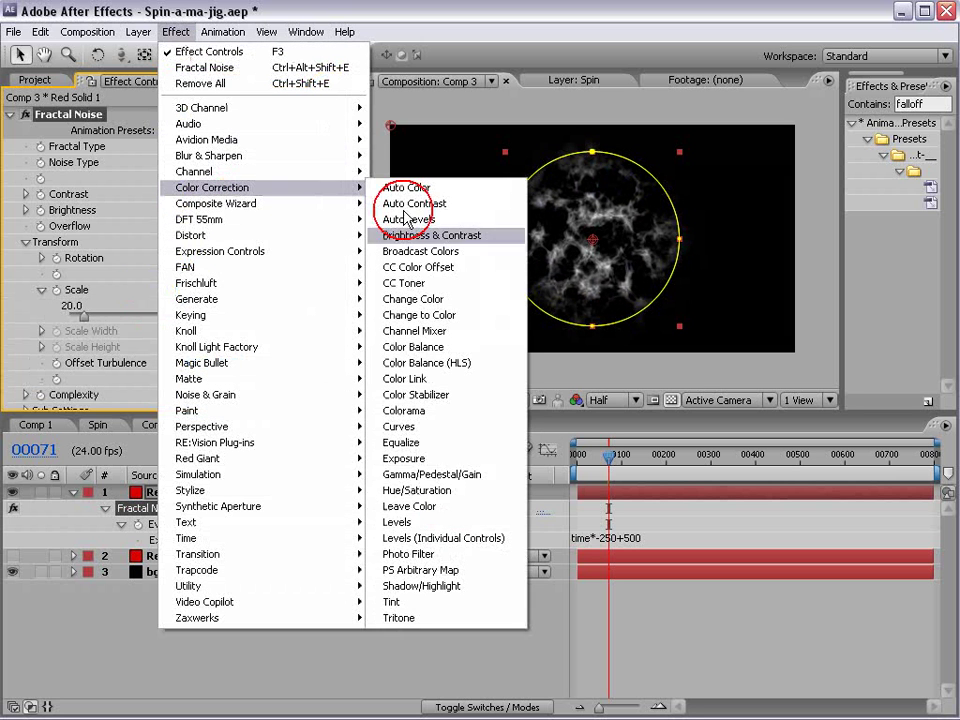
left_click(400, 602)
left_click(169, 385)
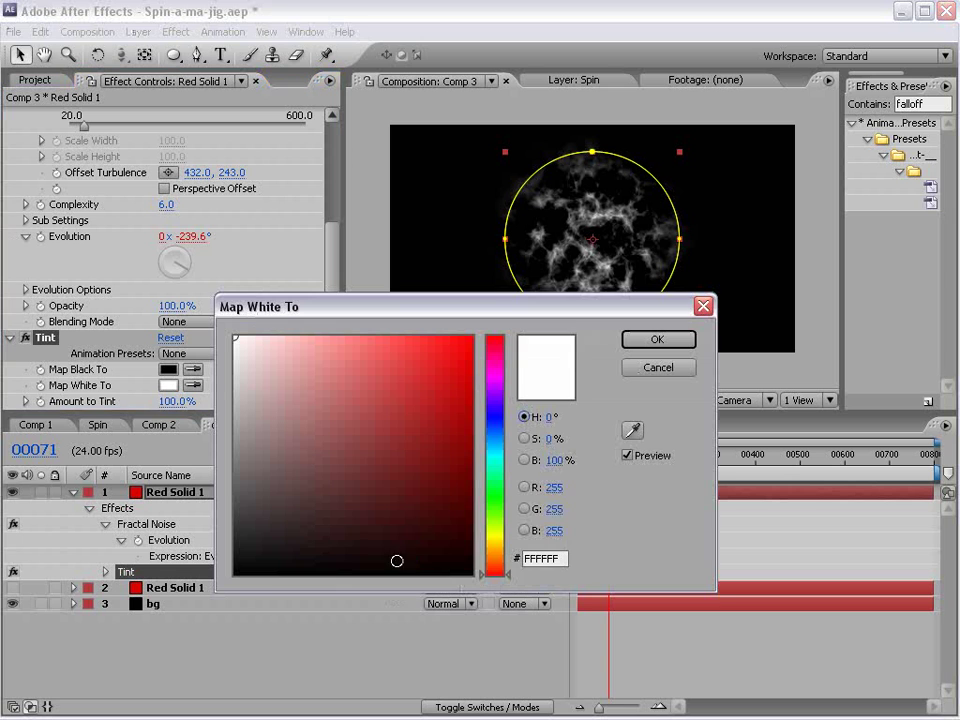
left_click(480, 426)
left_click_drag(480, 426, 471, 405)
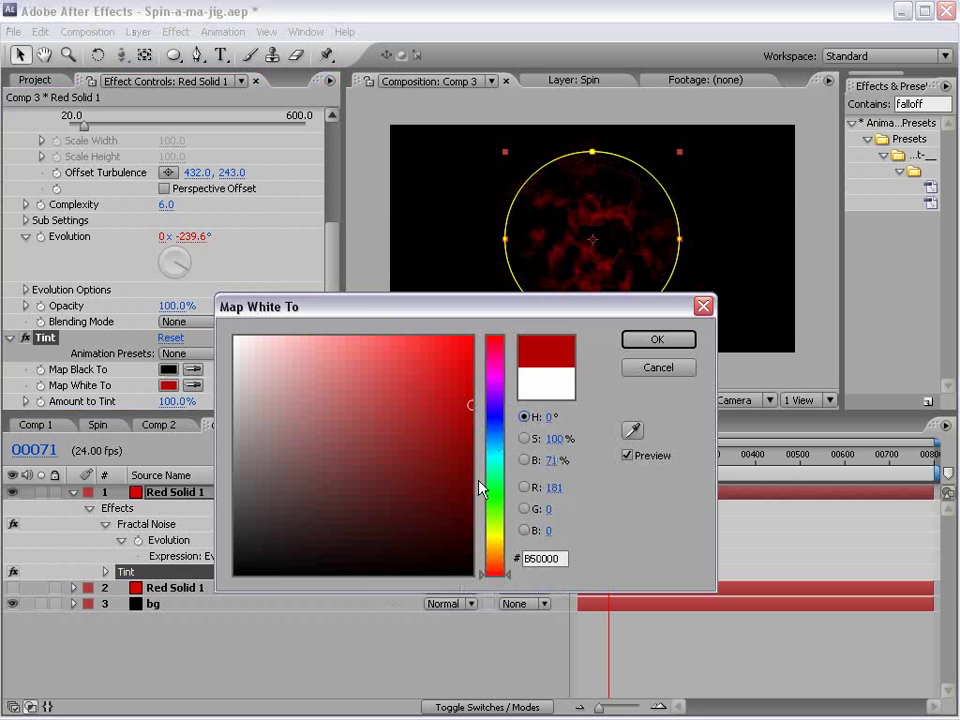
left_click_drag(493, 569, 493, 562)
left_click(469, 385)
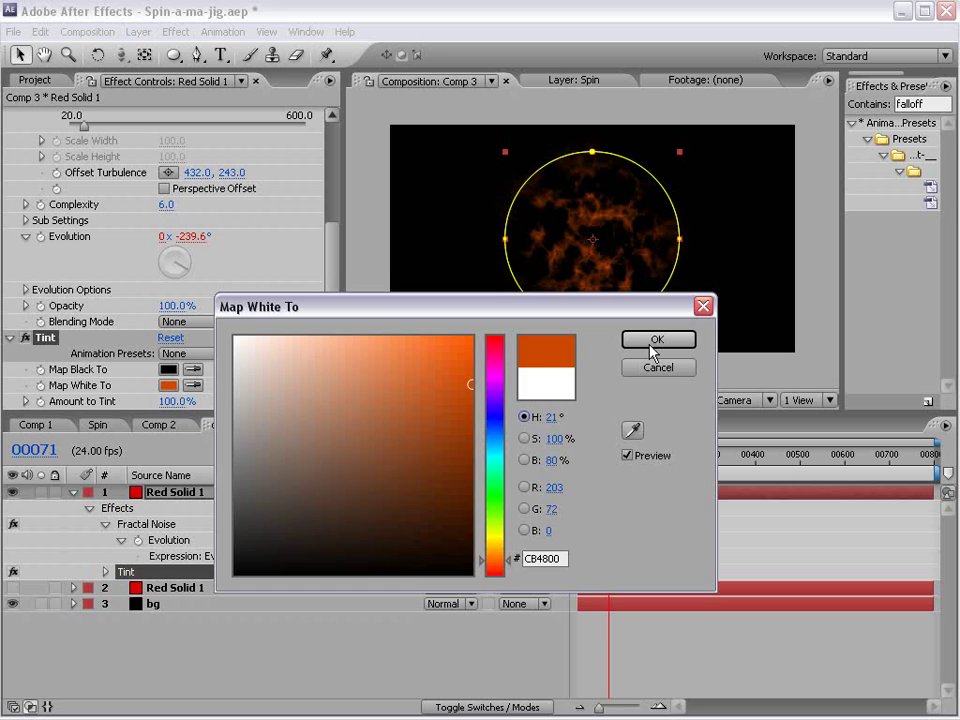
left_click(657, 339)
Show the lower Red Solid 1 noise layer and set its Brightness to -27 and Contrast to 208.
left_click(10, 574)
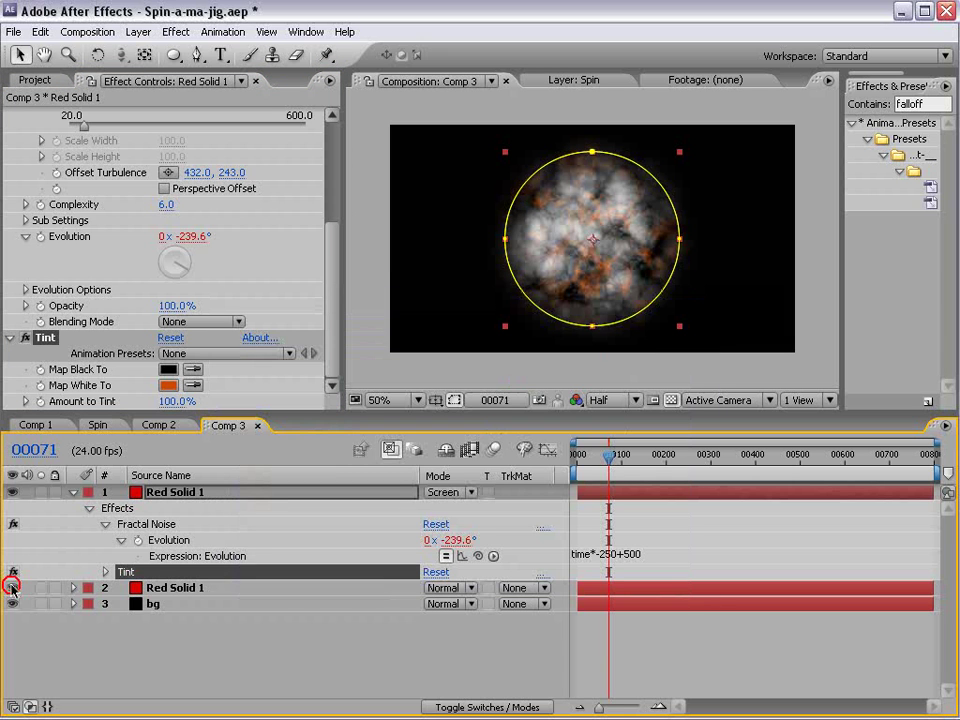
left_click(651, 557)
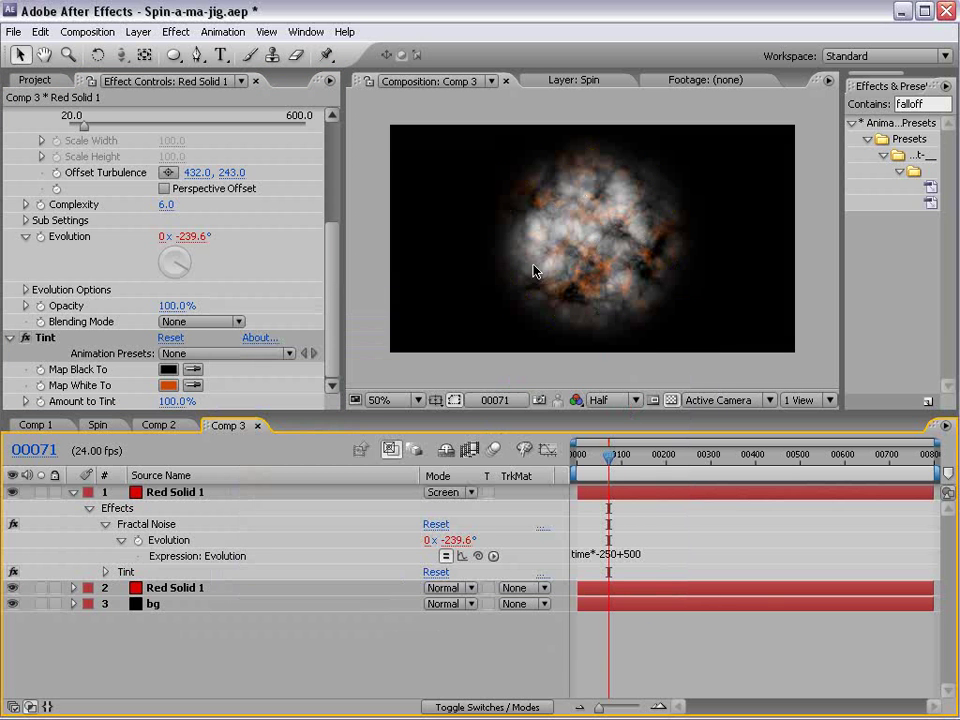
left_click(198, 590)
left_click_drag(171, 212, 150, 210)
left_click(667, 628)
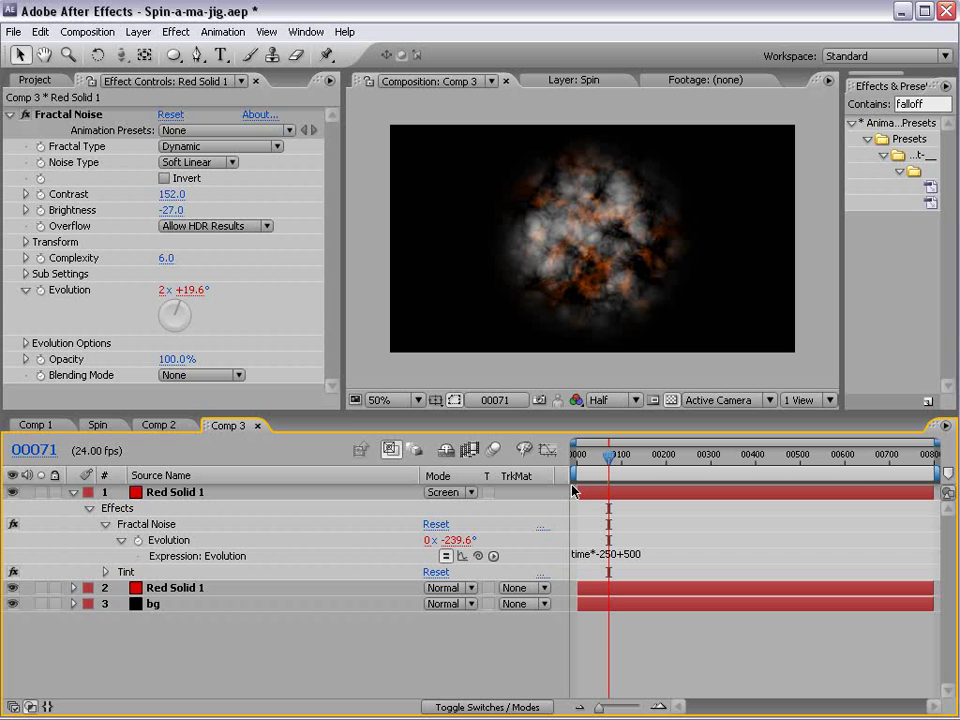
left_click_drag(171, 194, 641, 691)
left_click(673, 626)
Magnify and maximize the composition preview to inspect the darkened noise, then restore the layout.
key("period")
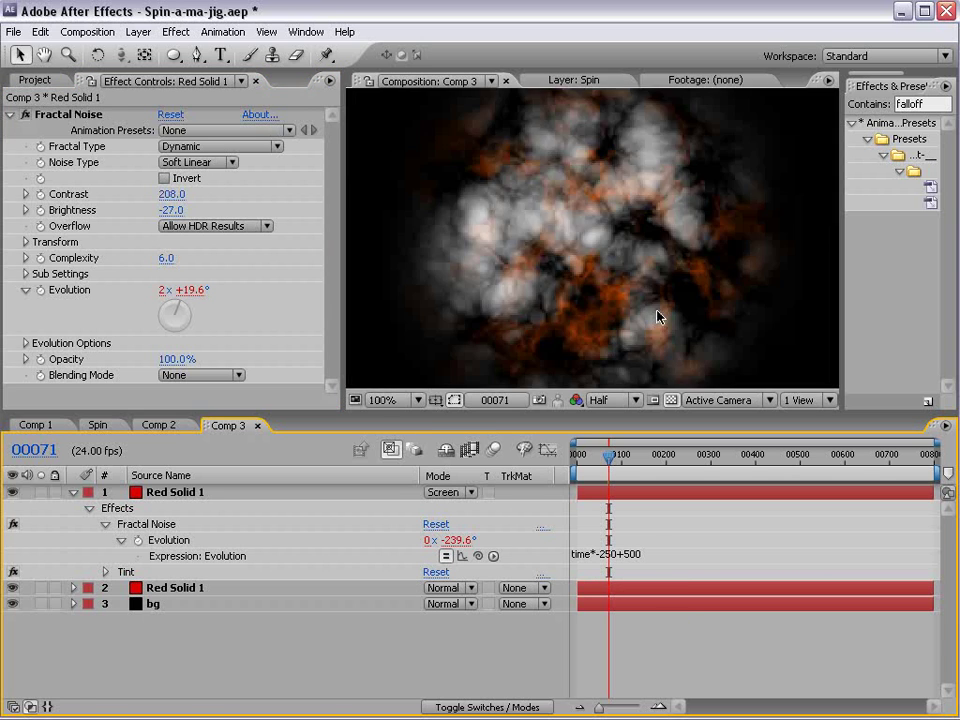
key("grave")
key("grave")
key("comma")
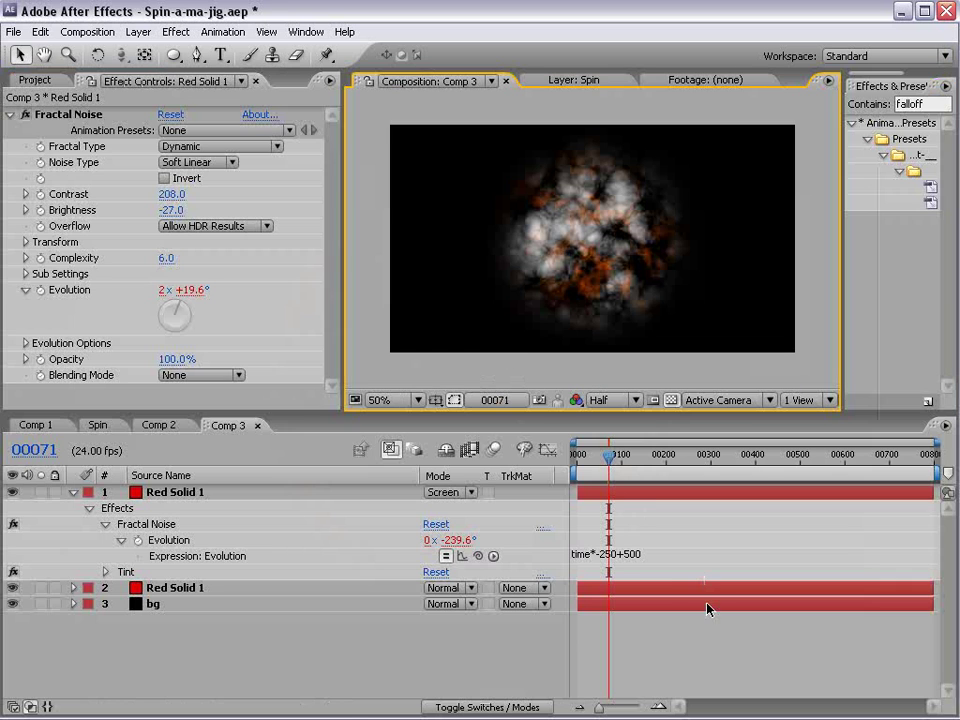
left_click(671, 643)
left_click(138, 32)
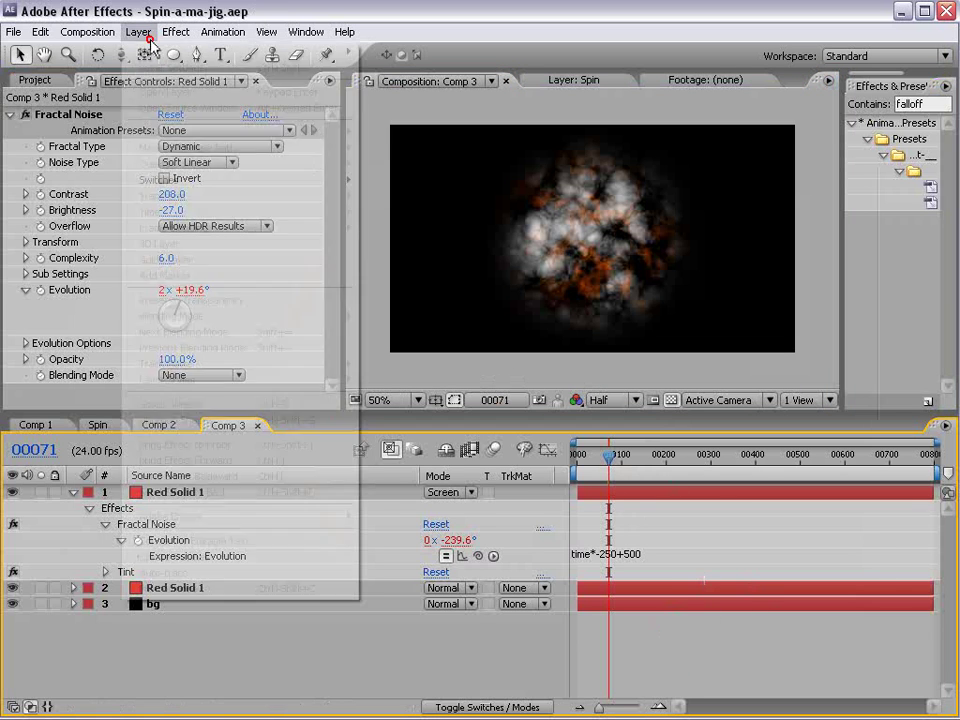
Add a new adjustment layer on top and apply Radial Blur to it.
mouse_move(180, 51)
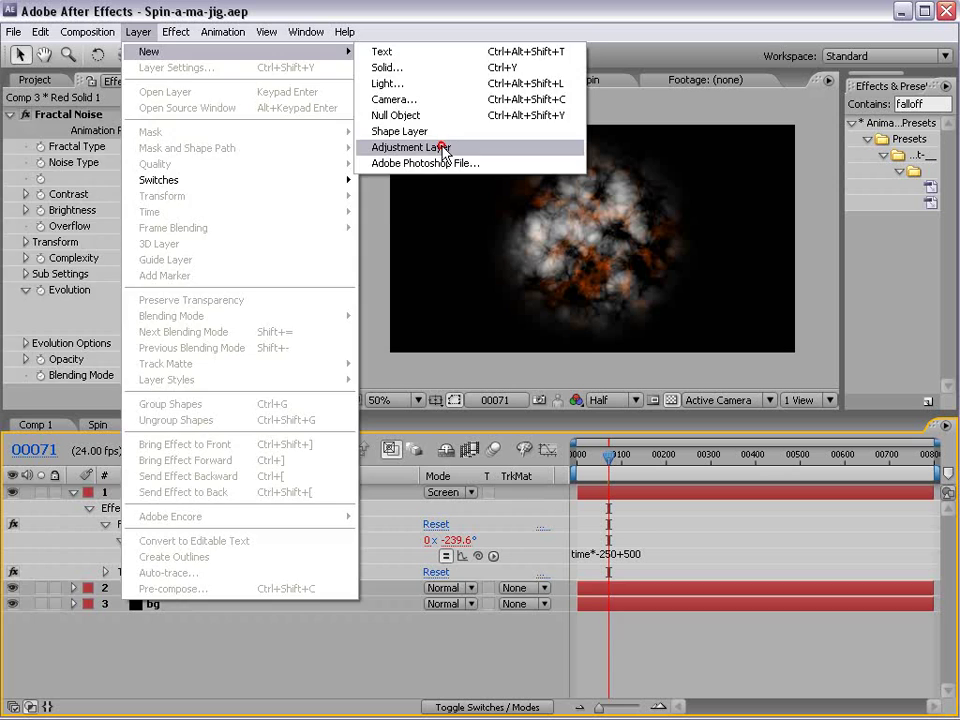
left_click(444, 147)
left_click(176, 33)
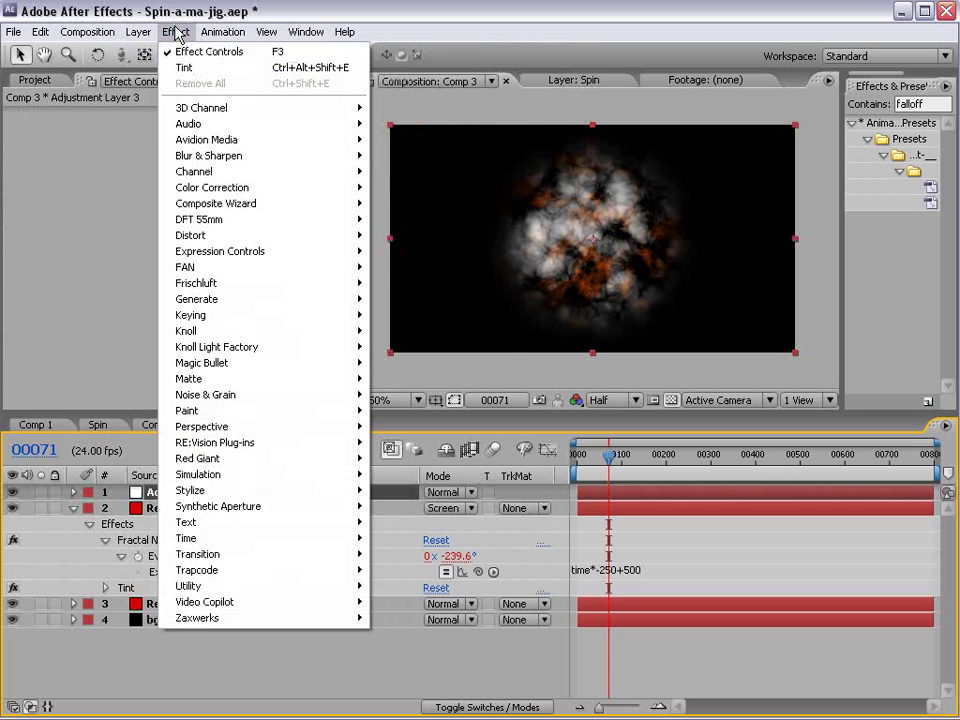
mouse_move(203, 158)
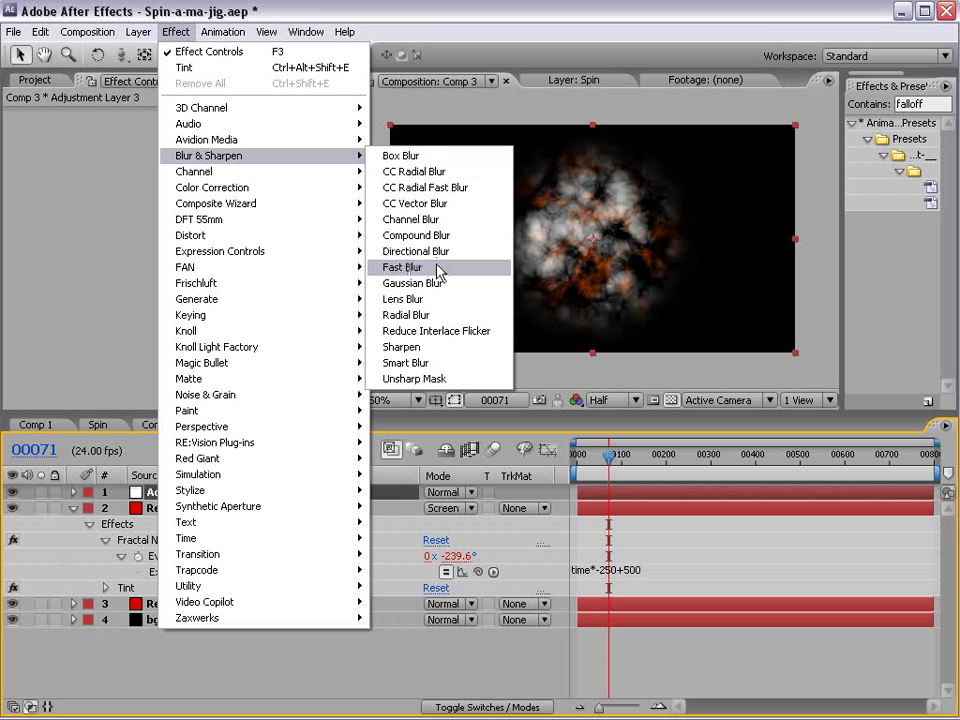
left_click(422, 316)
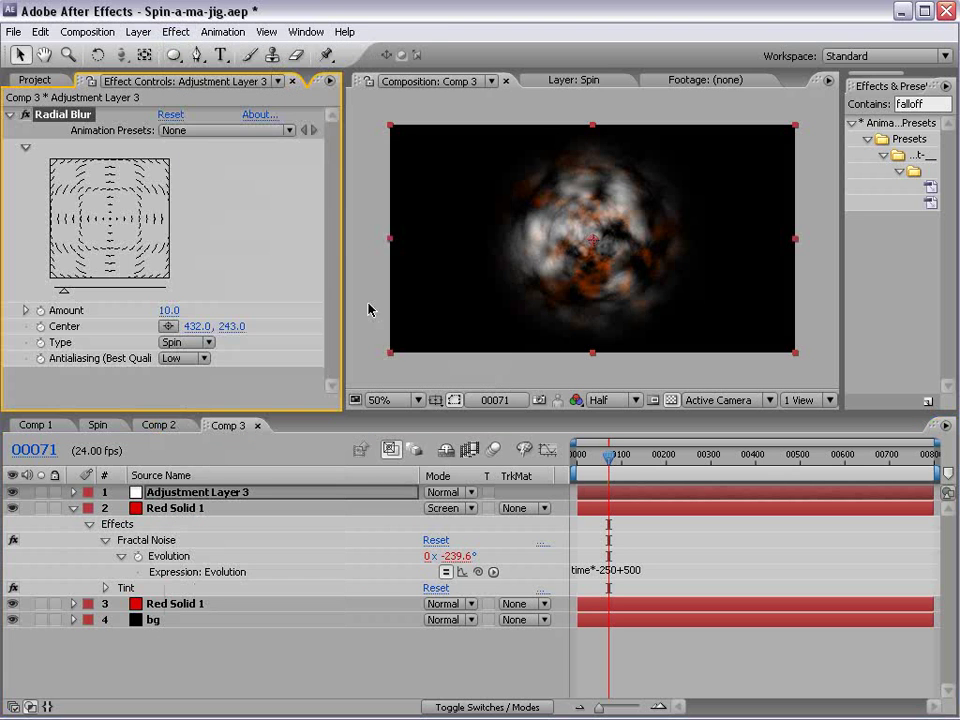
Set the Spin Radial Blur Amount to 48 with High antialiasing.
left_click(83, 291)
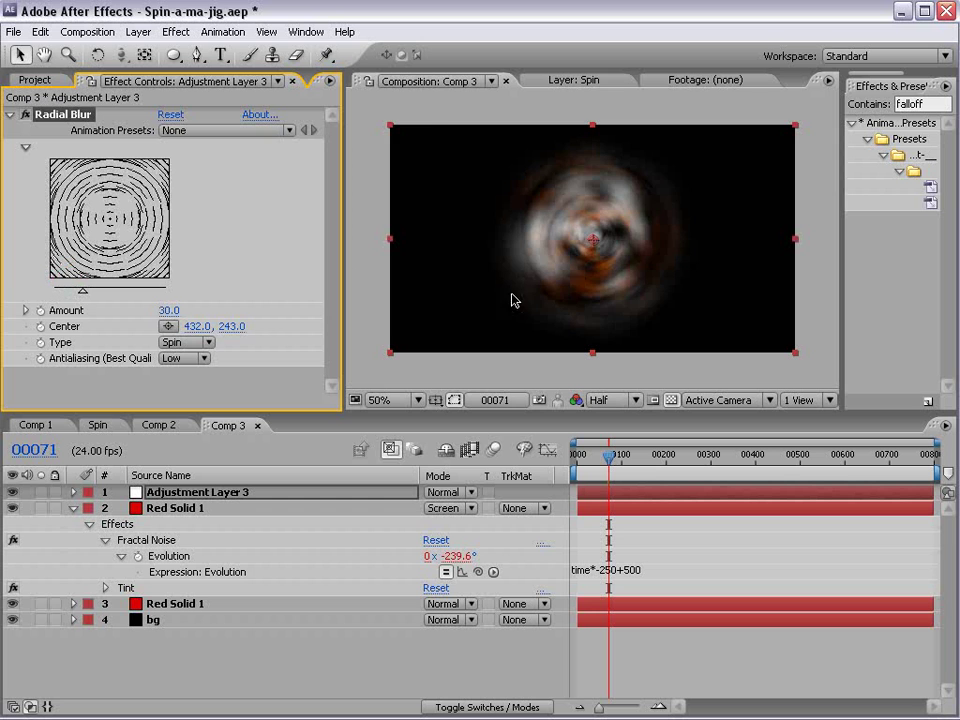
key("period")
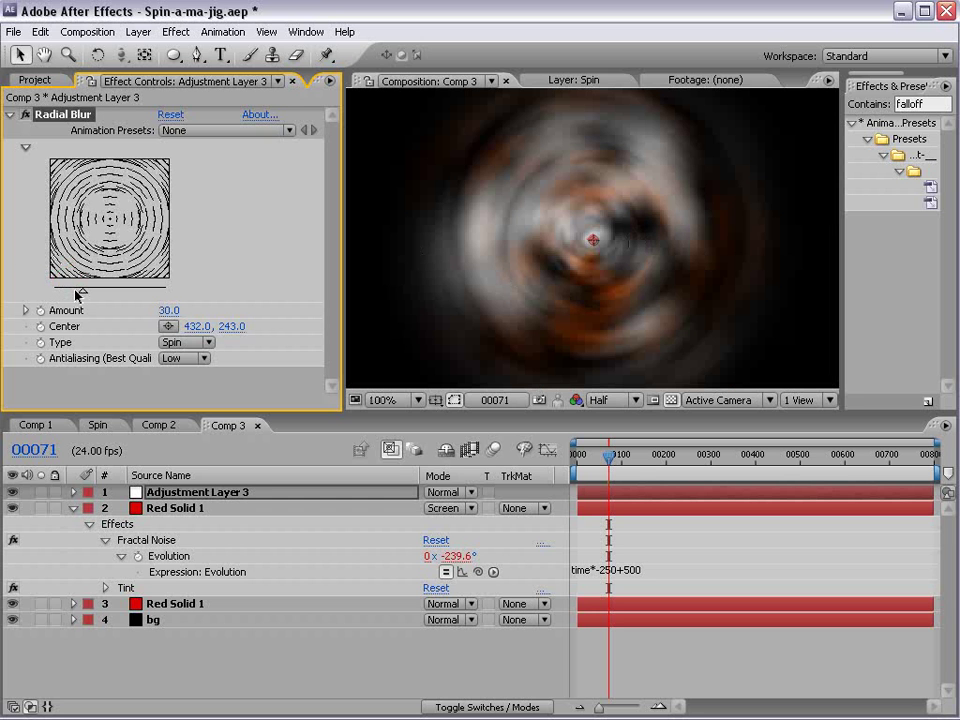
left_click_drag(78, 293, 66, 292)
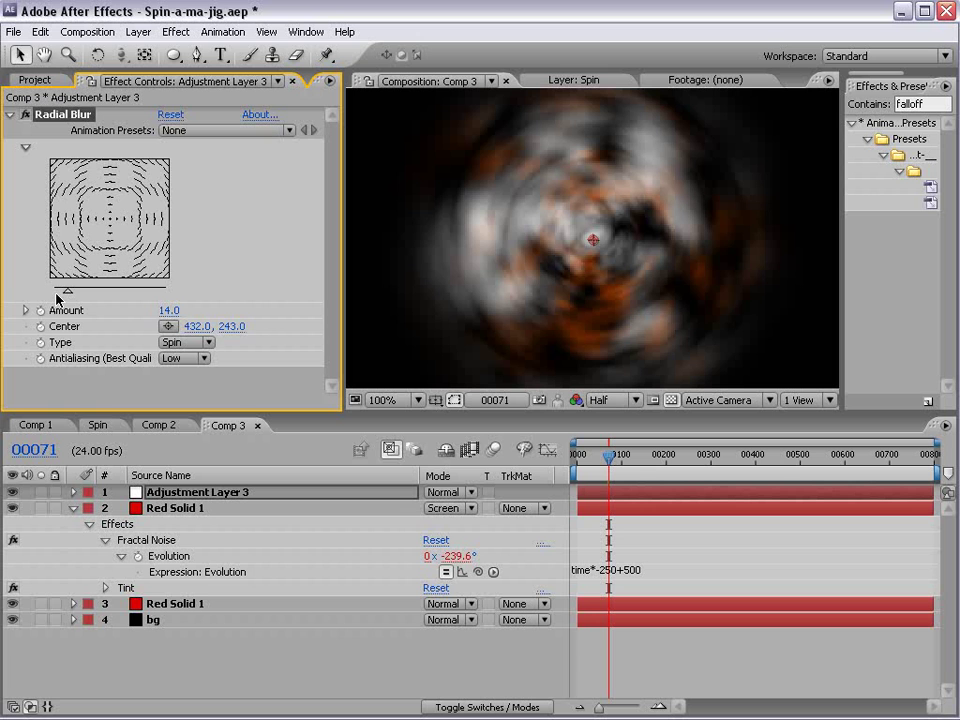
left_click_drag(78, 296, 100, 294)
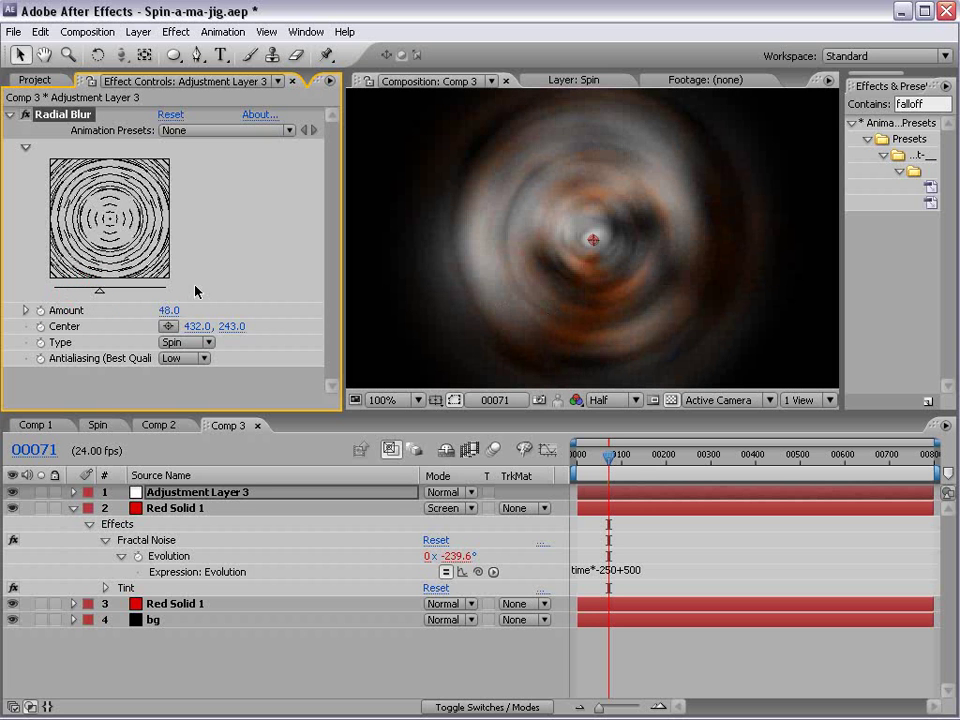
key("period")
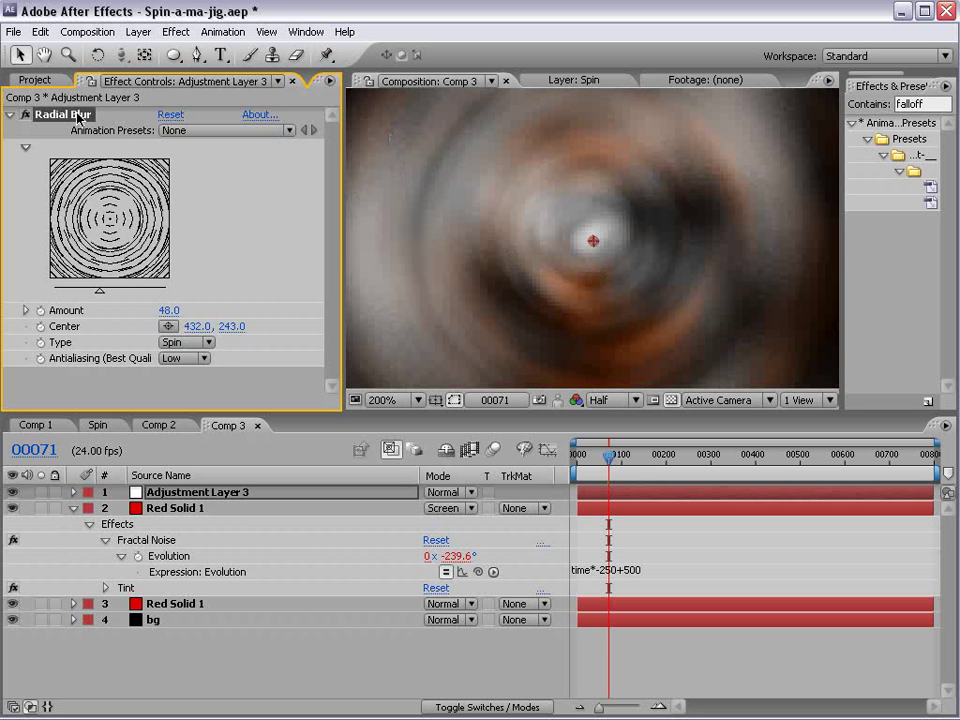
left_click(190, 358)
left_click(185, 377)
key("comma")
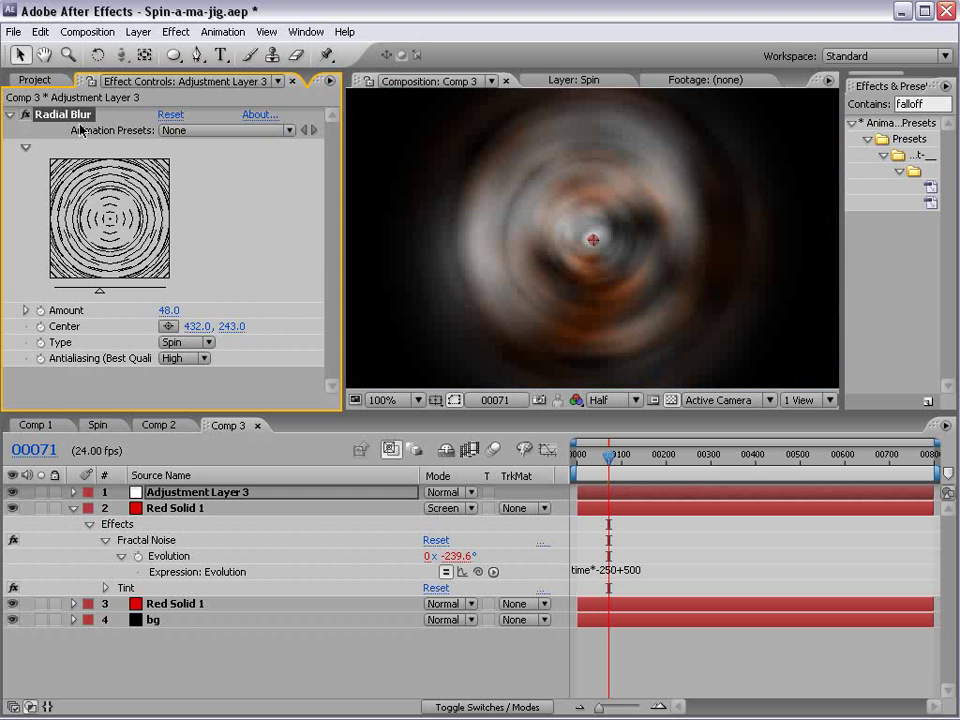
Switch off the Radial Blur and apply CC Radial Blur to the adjustment layer.
left_click(24, 116)
left_click(176, 31)
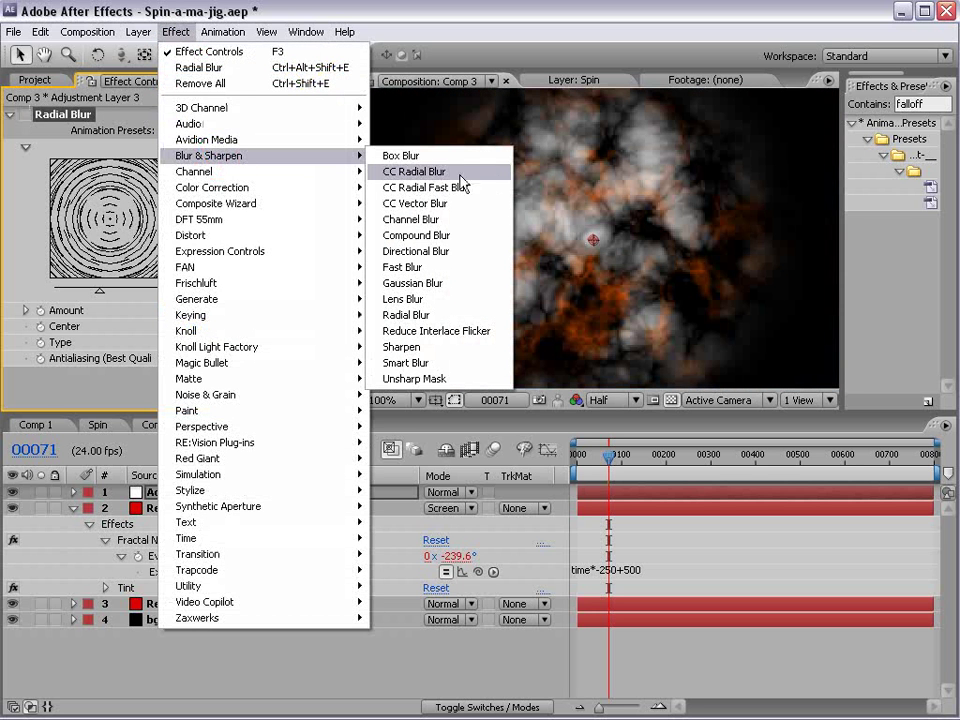
left_click(450, 171)
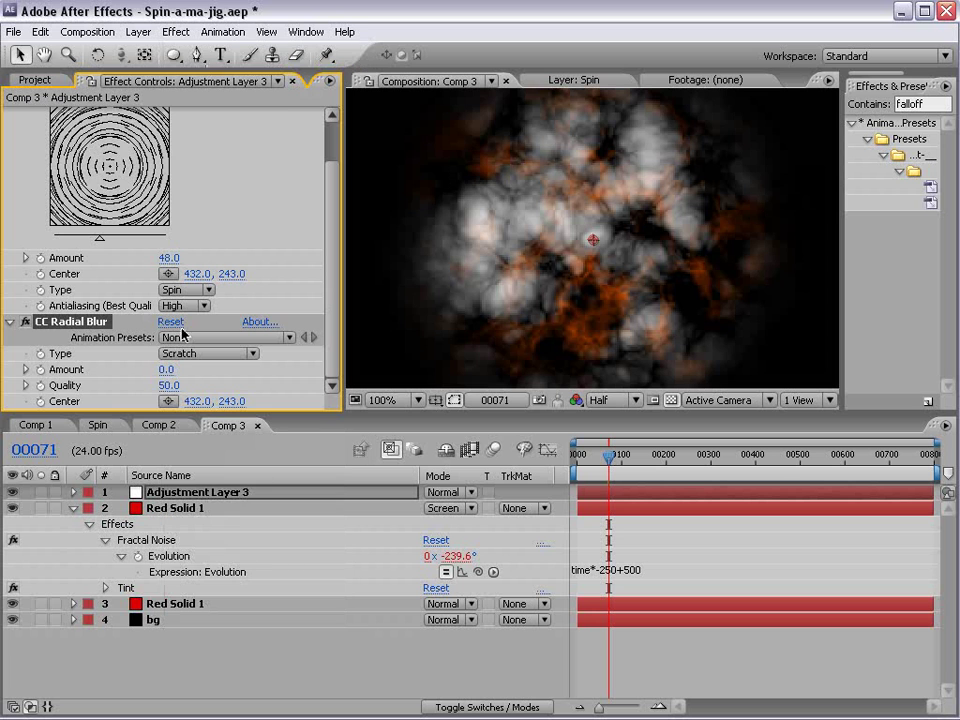
Set CC Radial Blur to Scratch type with Amount 27 and Quality lowered to 45.3.
left_click_drag(167, 369, 186, 369)
left_click(200, 353)
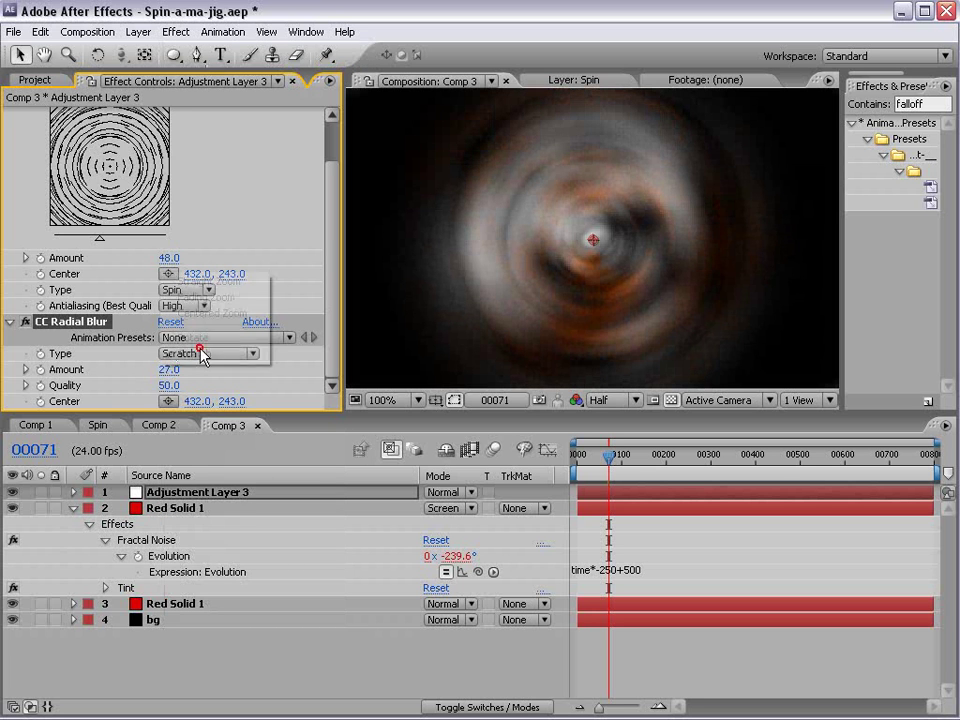
left_click(201, 354)
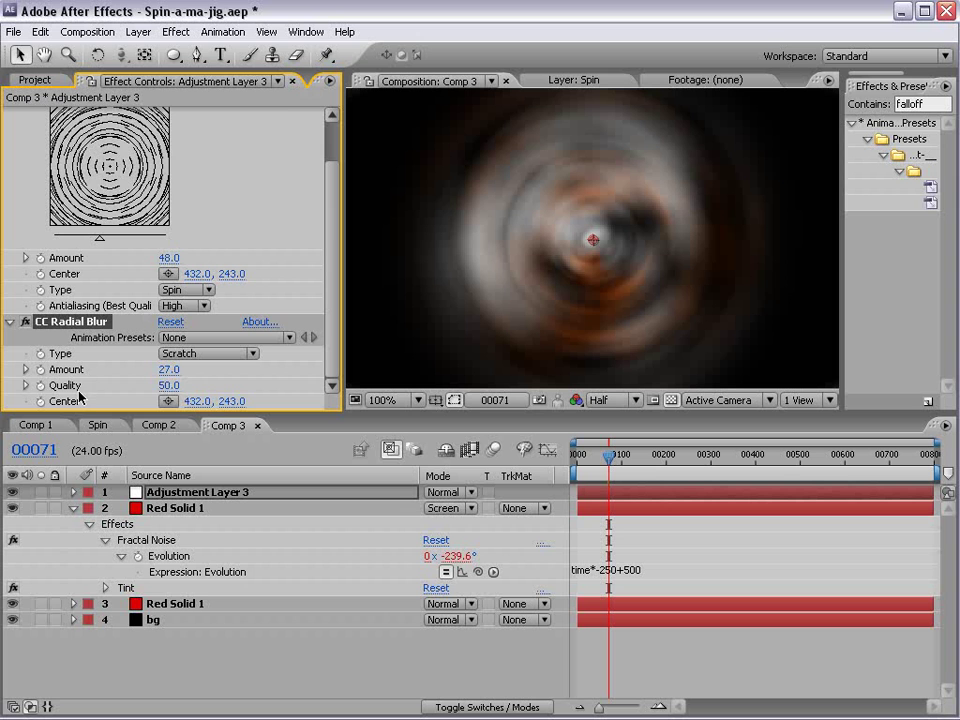
left_click_drag(168, 385, 147, 385)
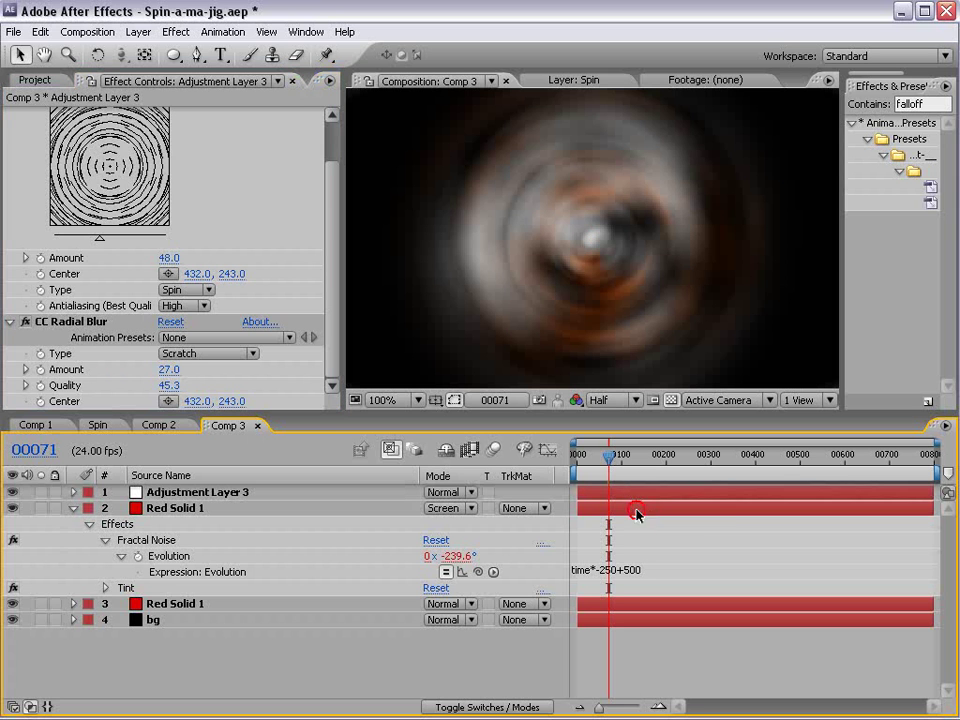
left_click_drag(580, 455, 646, 447)
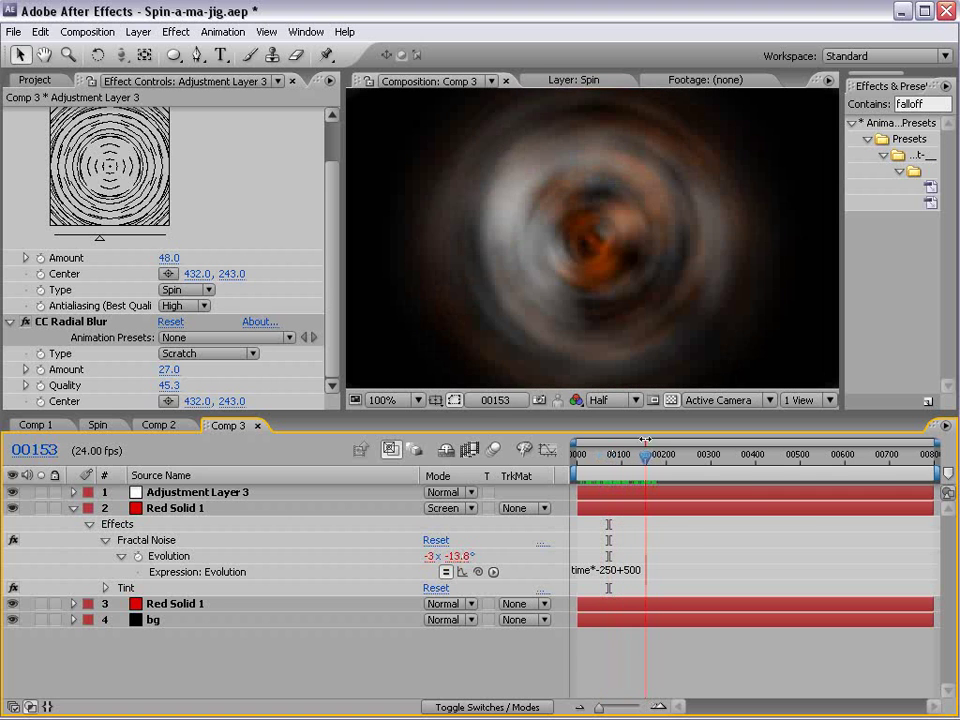
left_click_drag(170, 369, 172, 369)
Add Curves to the adjustment layer and shape an S-curve for more contrast.
left_click(175, 31)
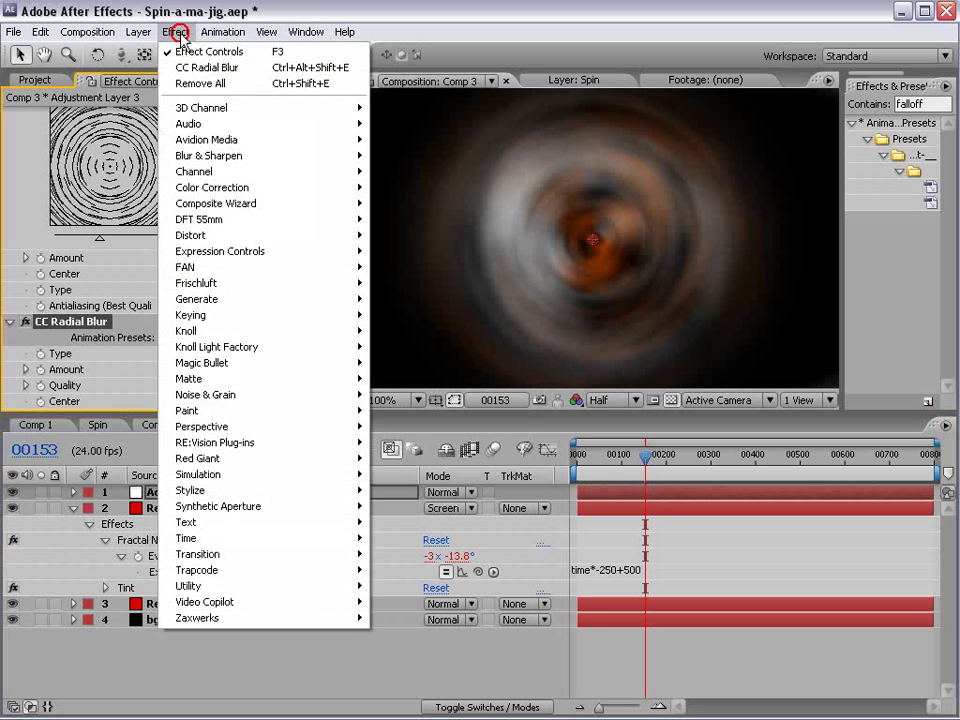
mouse_move(230, 187)
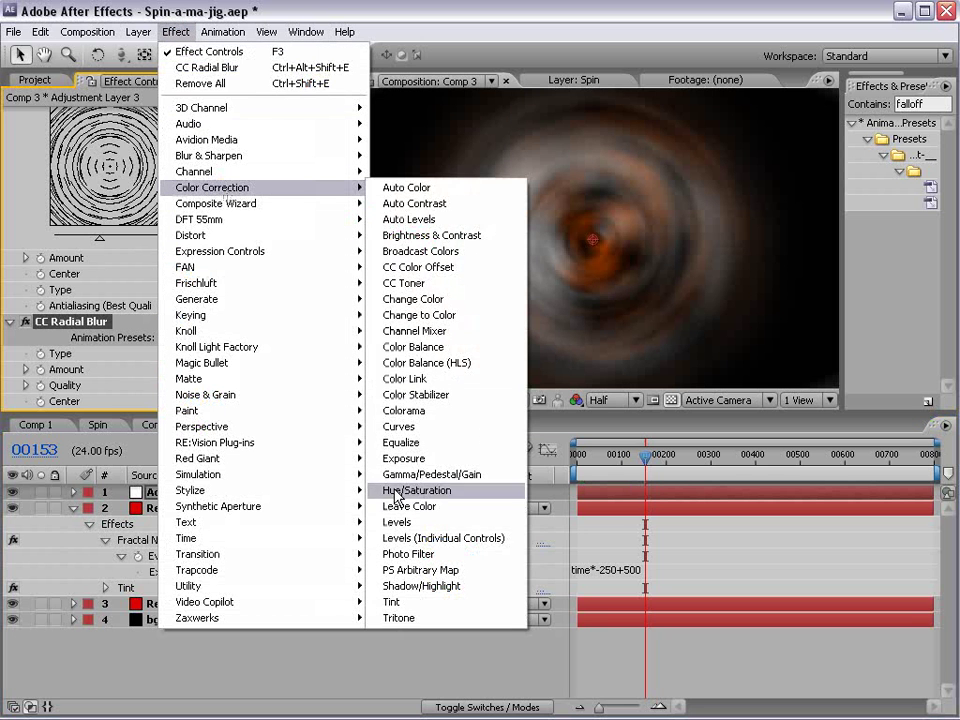
left_click(395, 426)
left_click_drag(98, 345, 96, 366)
left_click_drag(150, 301, 143, 288)
left_click_drag(95, 365, 72, 383)
left_click(73, 380)
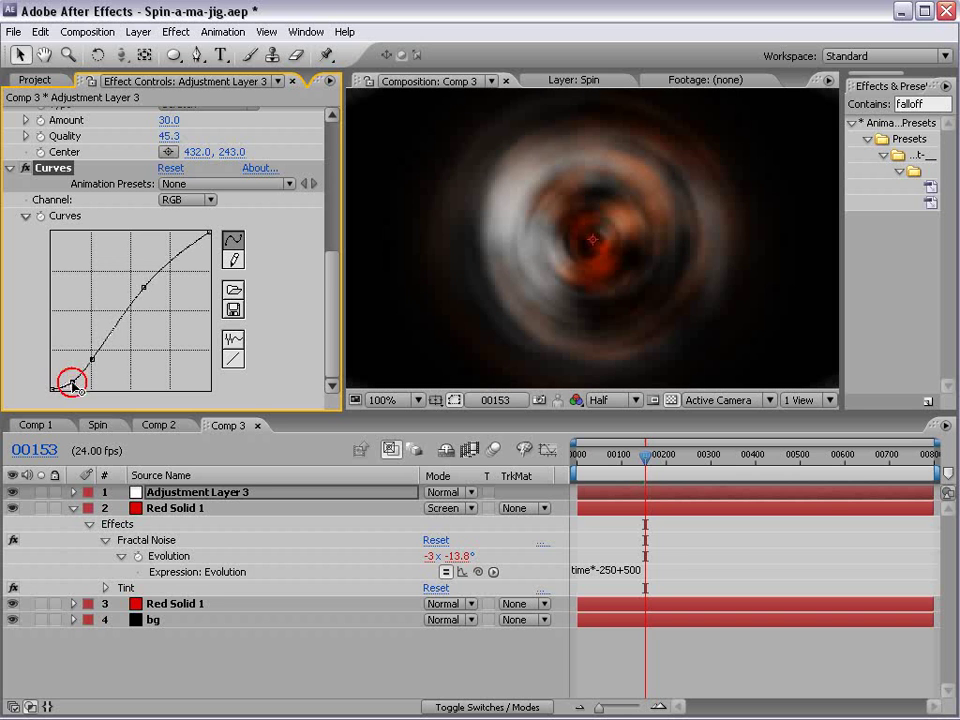
left_click(116, 330)
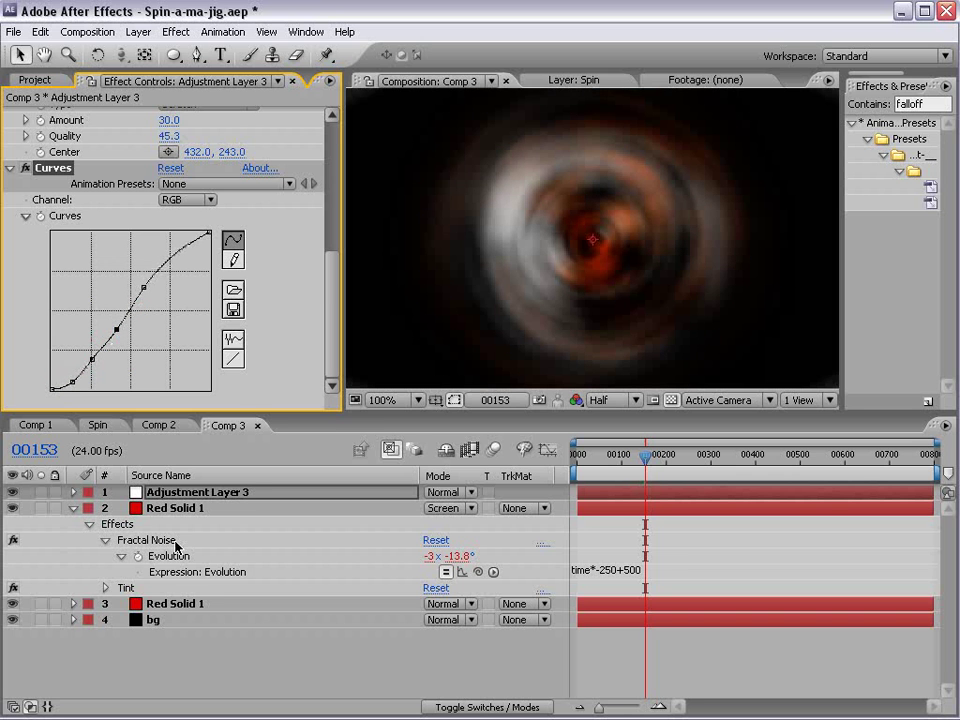
Scale the lower Red Solid 1 Fractal Noise to 83, end the work area at frame 160, and preview.
left_click(187, 603)
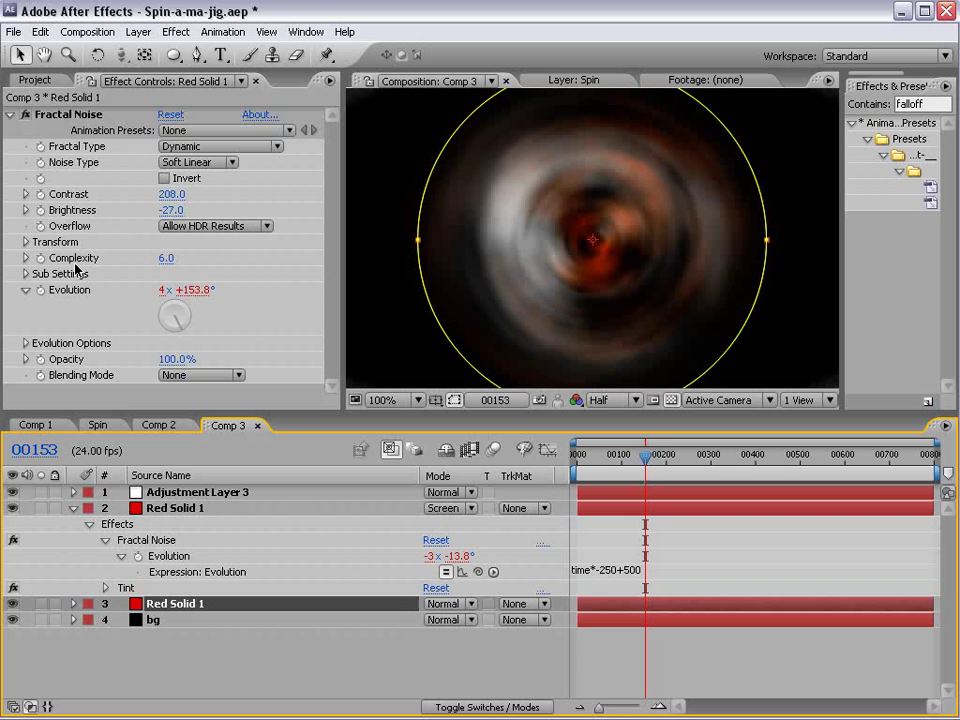
left_click(26, 242)
mouse_move(170, 290)
left_mouse_down()
mouse_move(135, 291)
mouse_move(191, 290)
mouse_move(156, 290)
left_mouse_up()
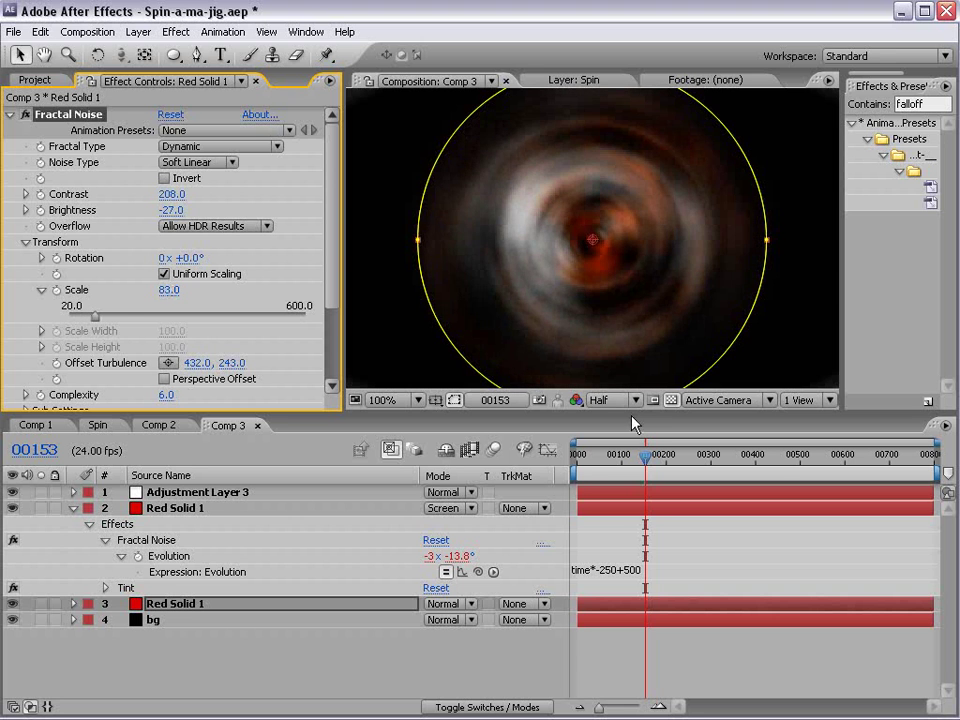
mouse_move(643, 459)
left_mouse_down()
mouse_move(593, 459)
mouse_move(650, 460)
left_mouse_up()
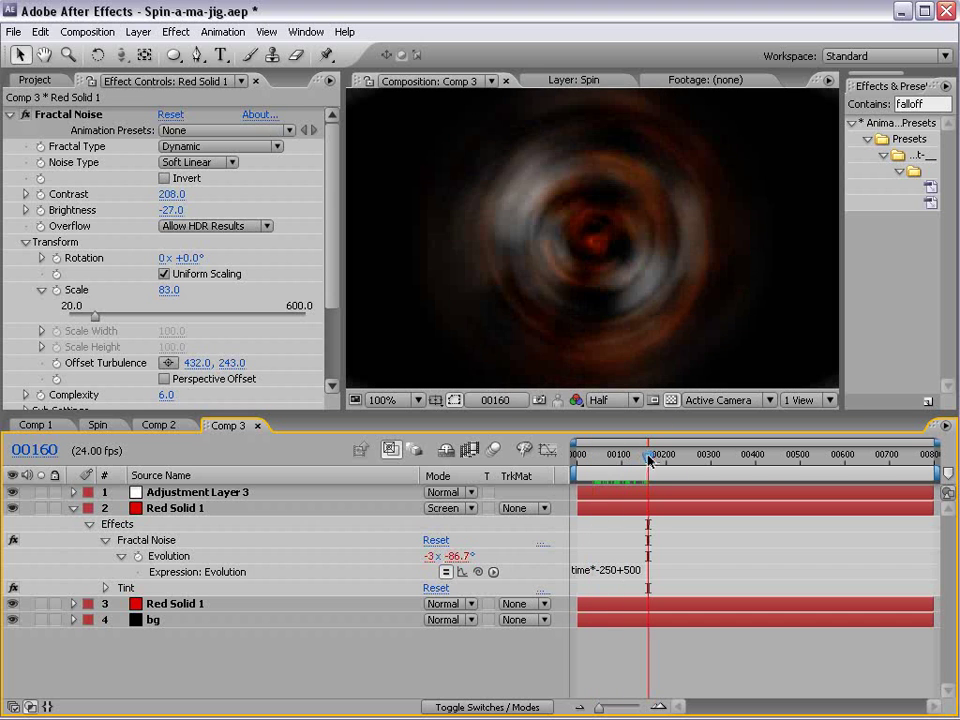
key("n")
key("KP_0")
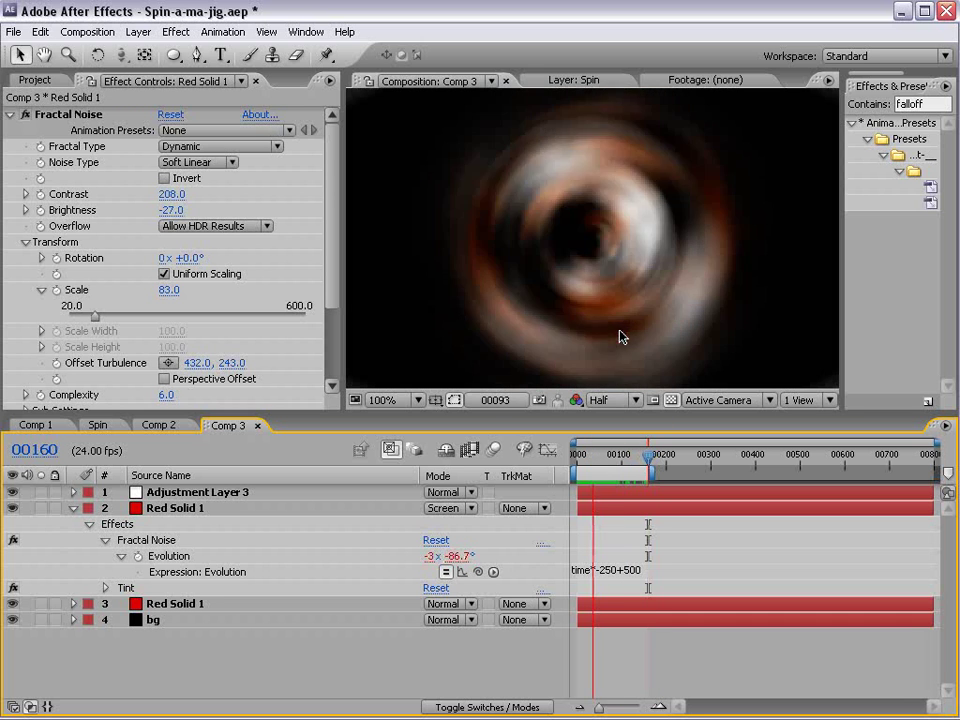
key("space")
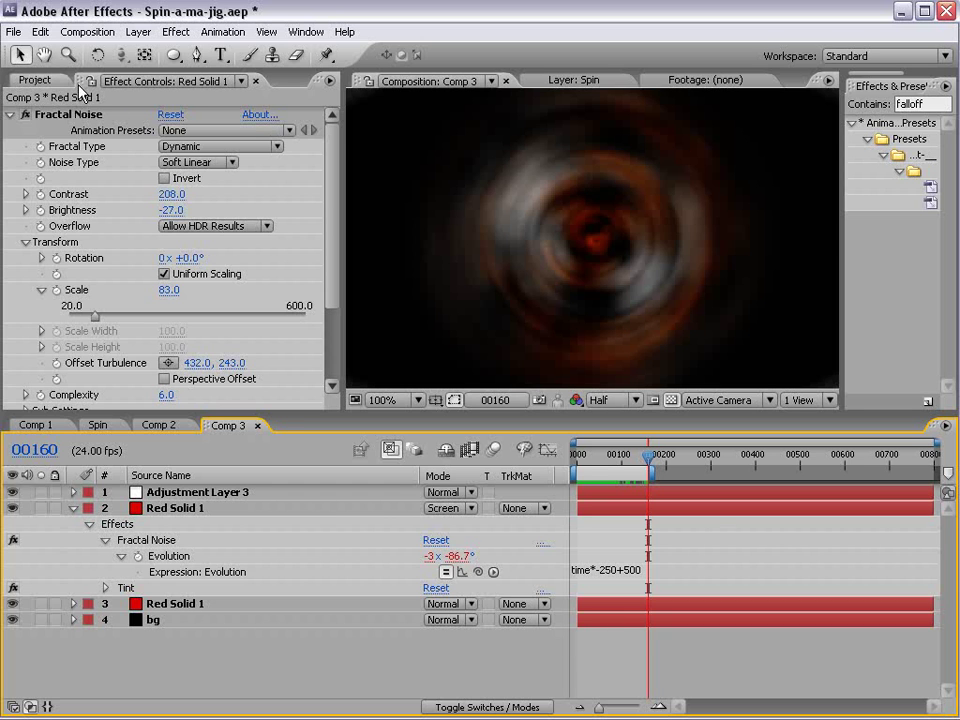
Rename Comp 3 to 'Spin Thing ORB' and nest it in a new composition.
left_click(35, 81)
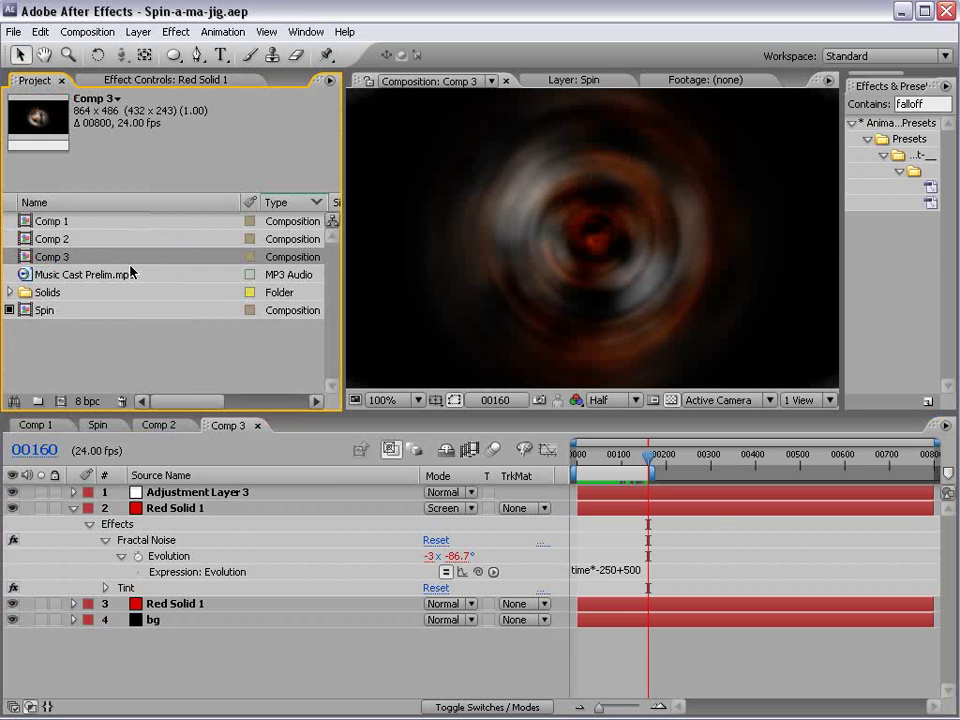
key("Return")
type("Spin Thing ORB")
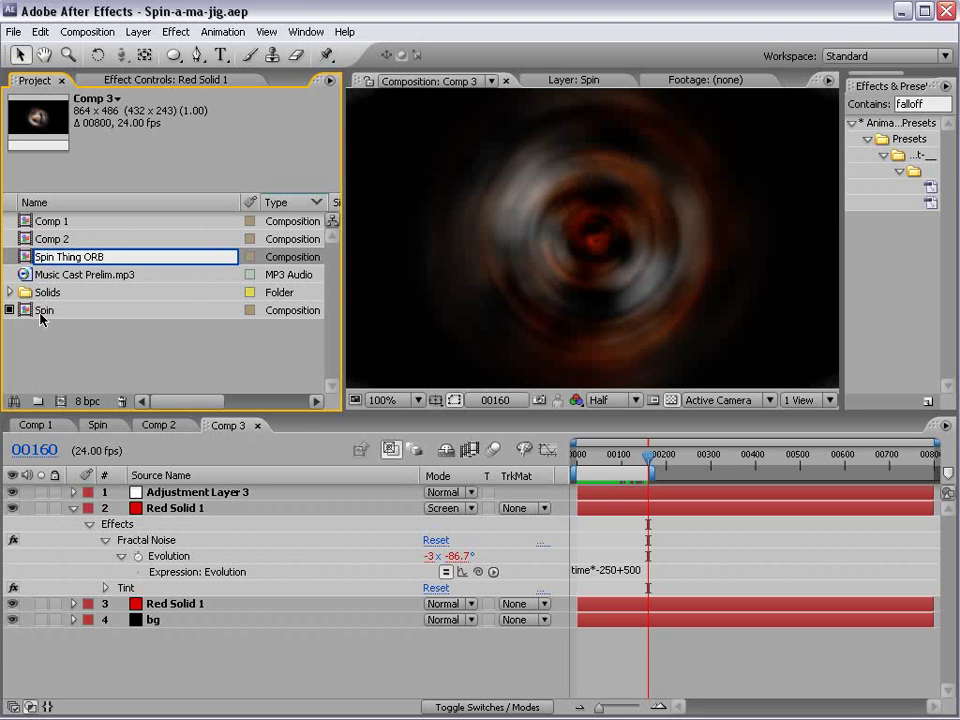
left_click(99, 375)
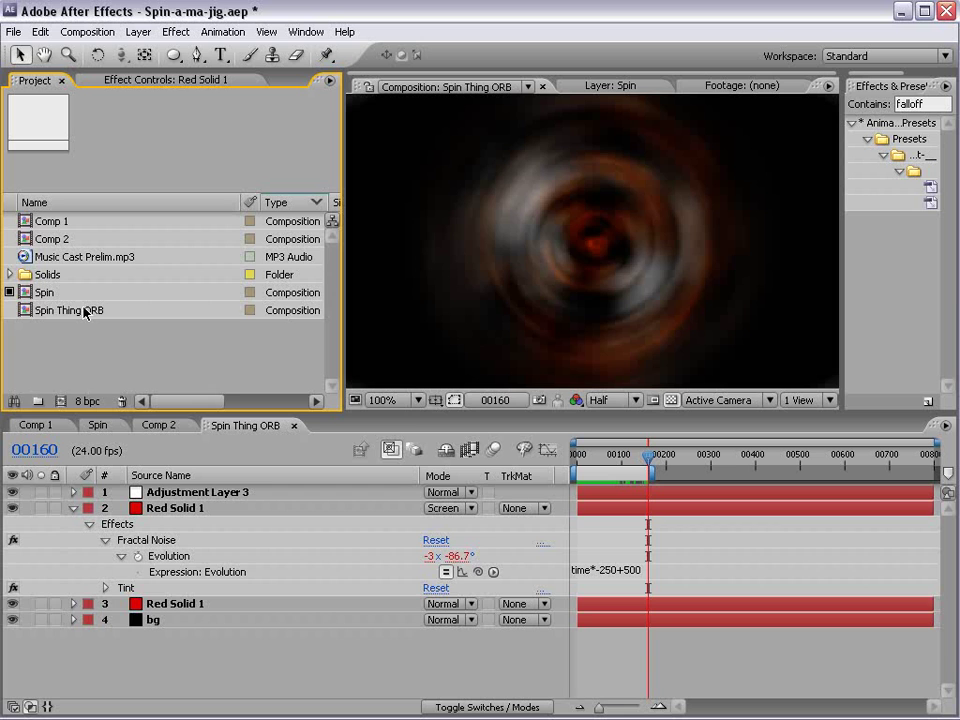
left_click_drag(86, 310, 61, 404)
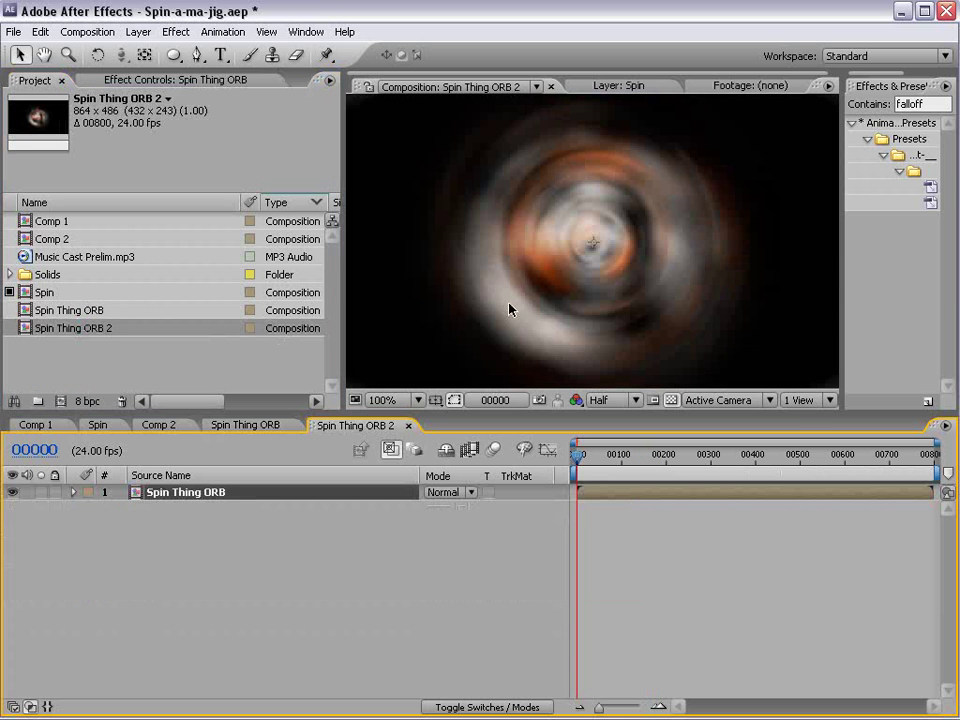
key("comma")
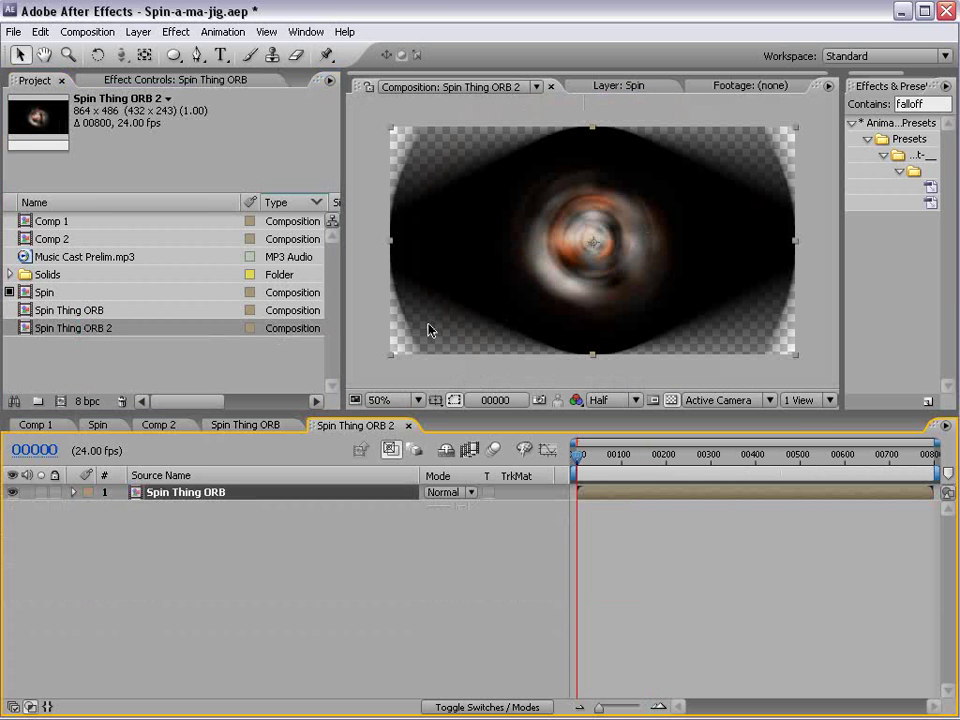
Add a black solid layer beneath the Spin Thing ORB layer.
left_click(138, 32)
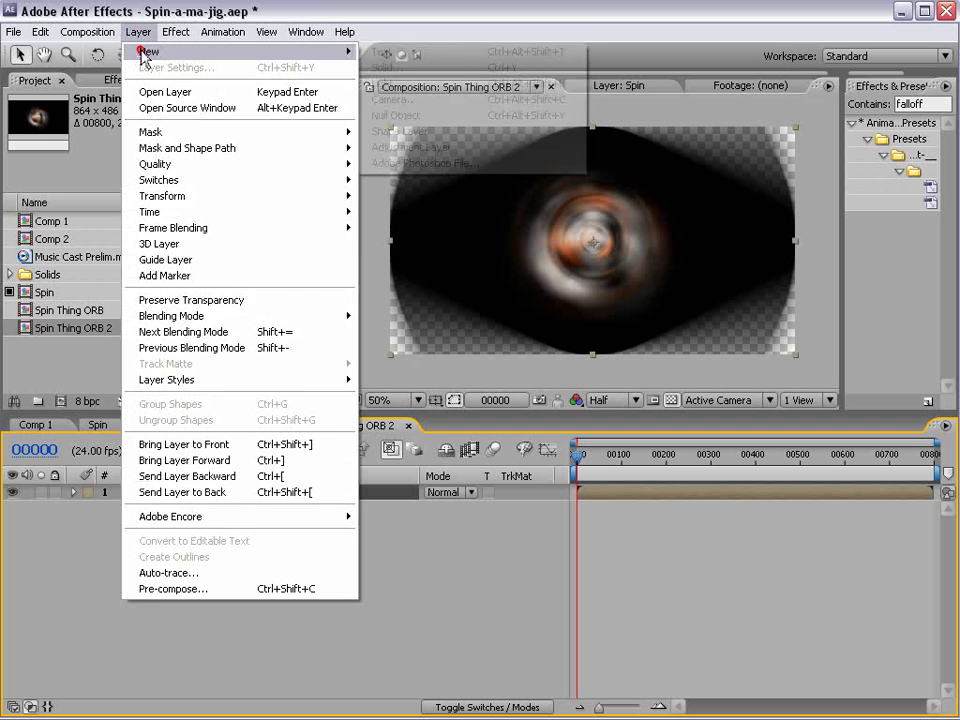
mouse_move(150, 51)
key("Return")
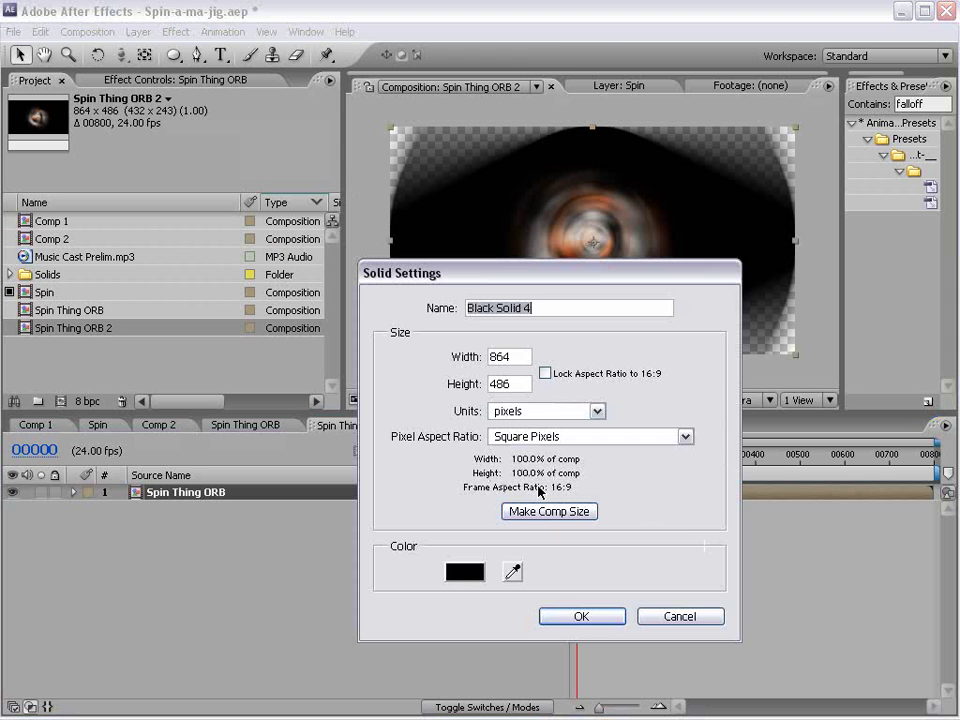
left_click(580, 626)
left_click_drag(205, 505, 203, 542)
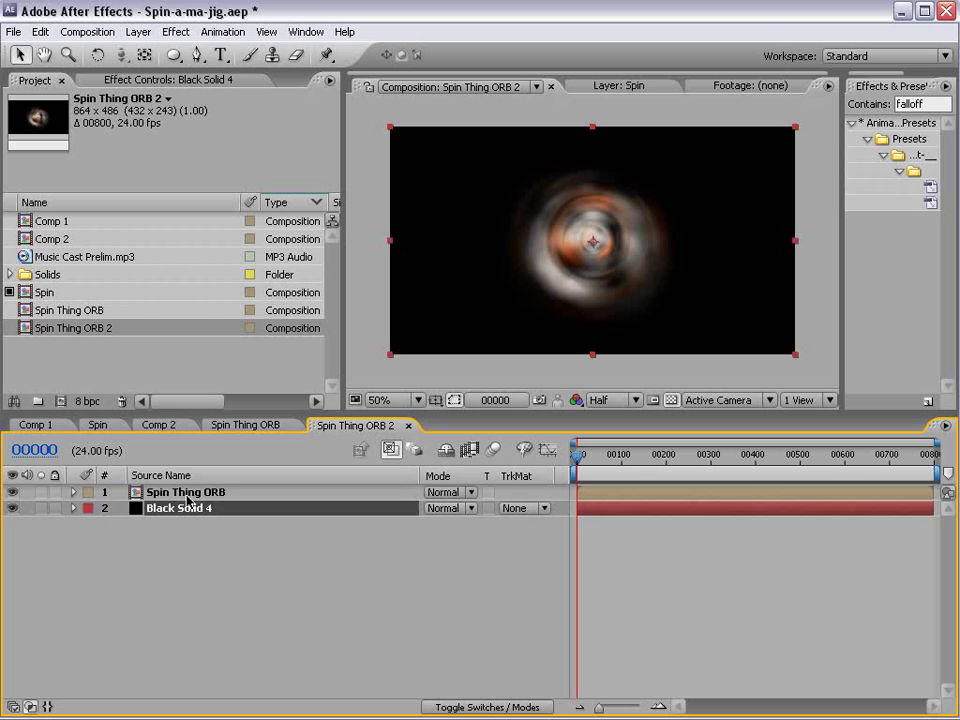
Set the Spin Thing ORB layer to Screen blending and make it 3D.
left_click(188, 497)
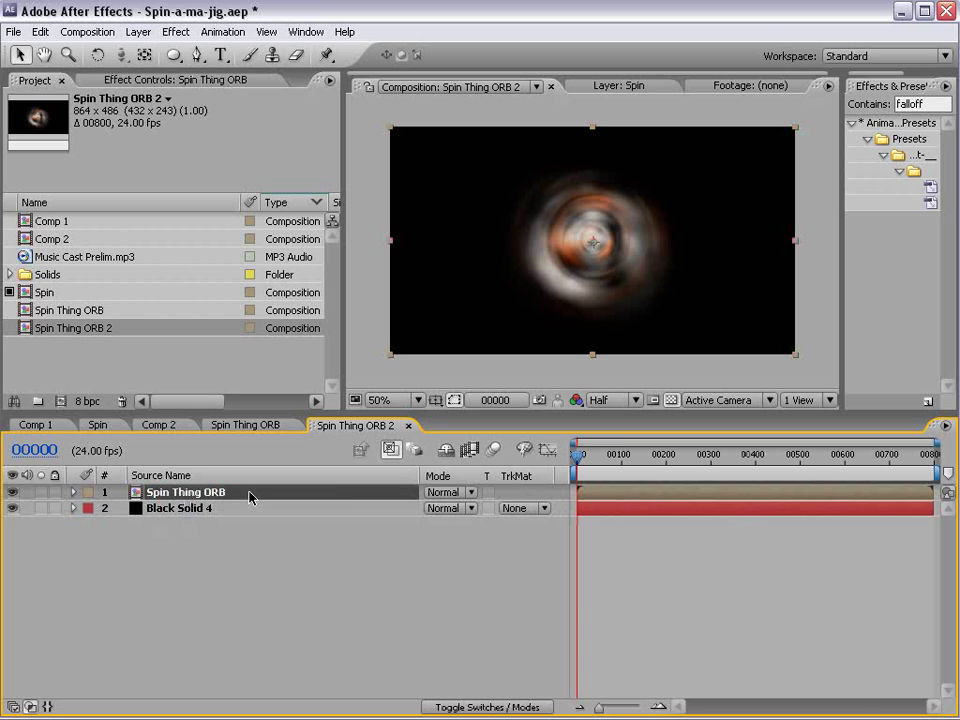
left_click(451, 495)
left_click(460, 689)
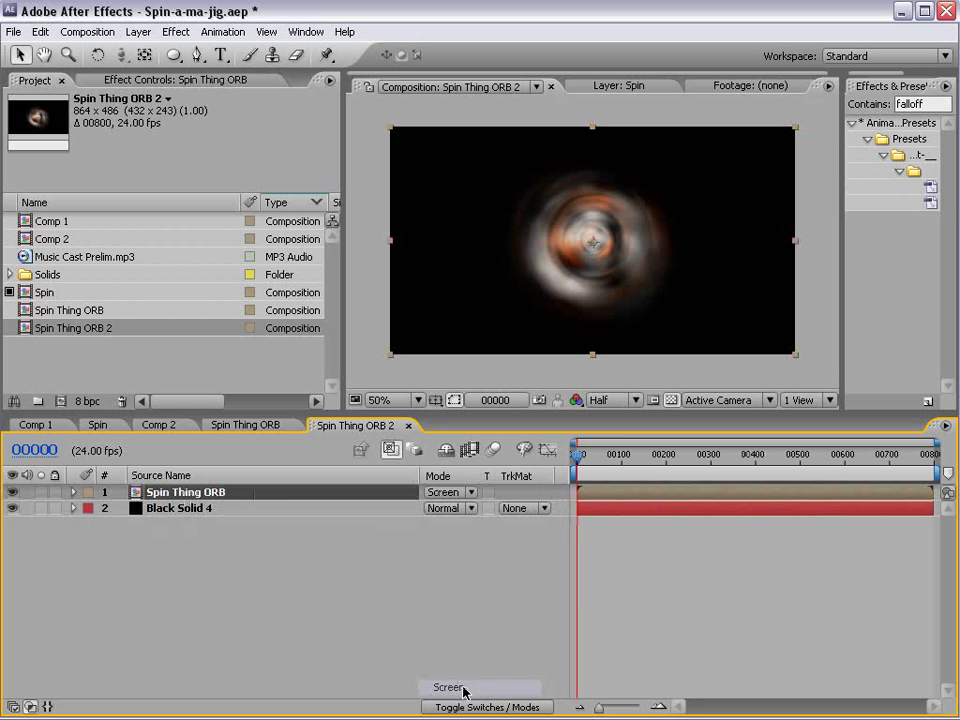
key("F4")
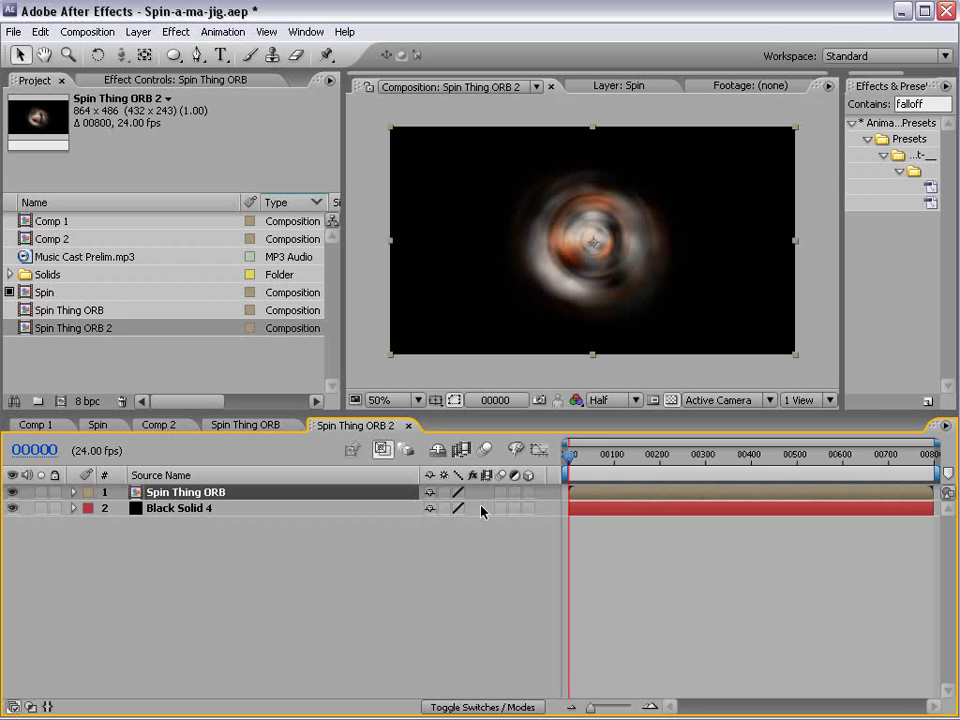
left_click(528, 492)
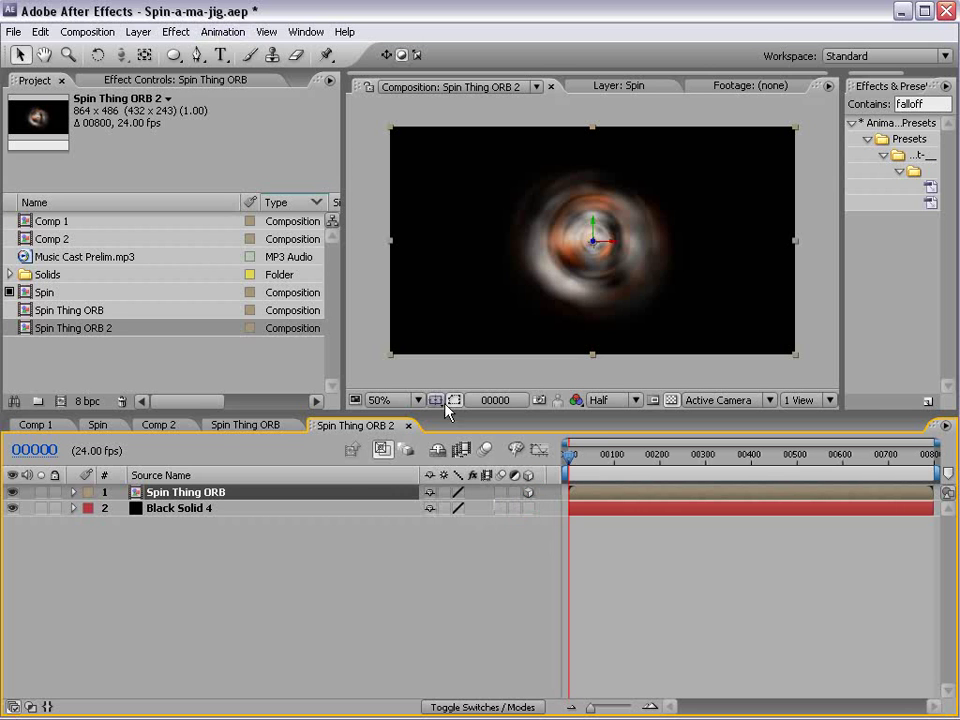
Create a 'VIDEO COPILOT' text layer, scale it up, and make it 3D.
left_click(221, 56)
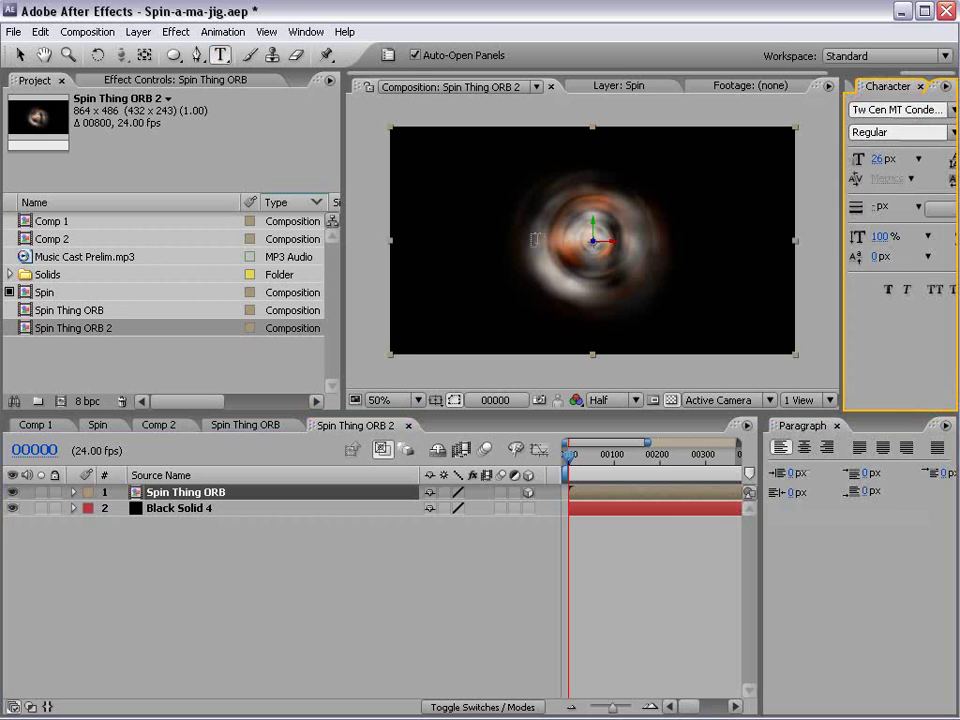
left_click(503, 243)
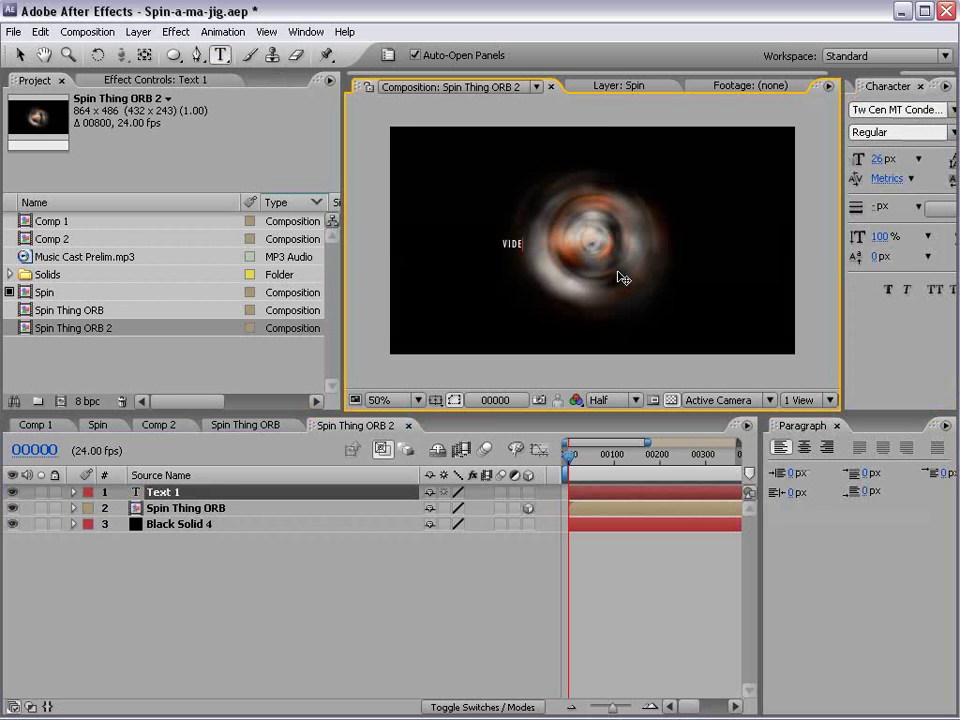
left_click(20, 55)
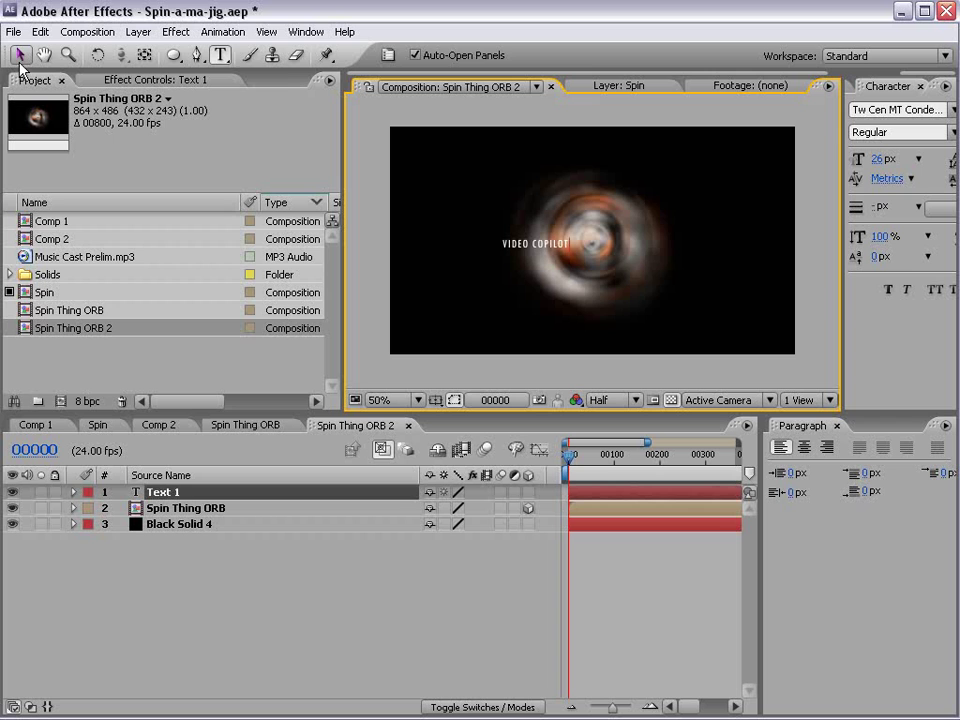
left_click_drag(579, 241, 619, 255)
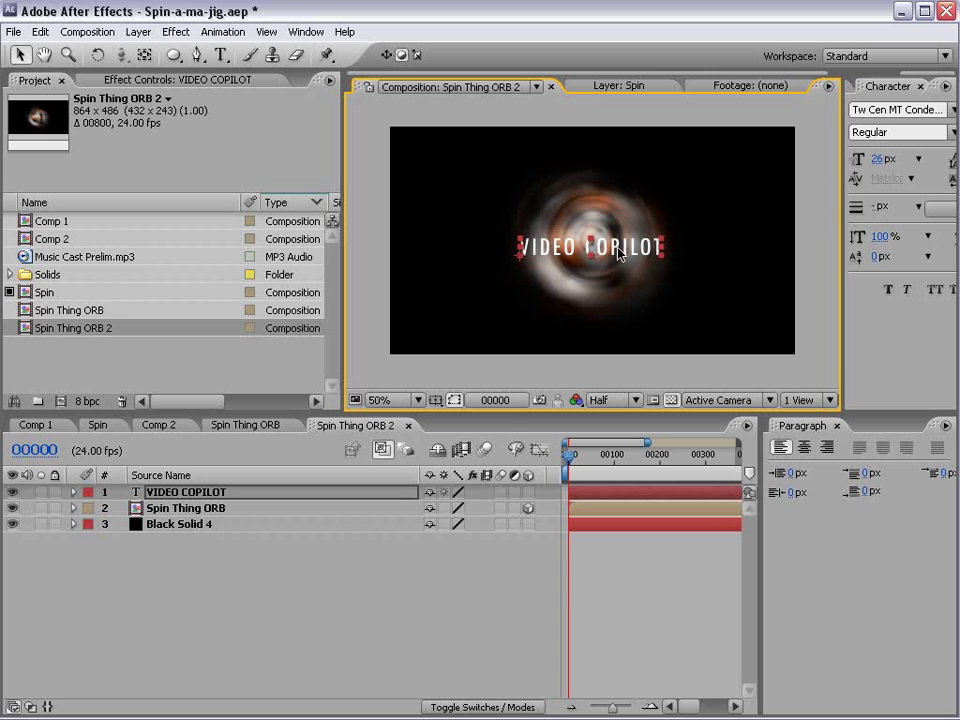
left_click(530, 493)
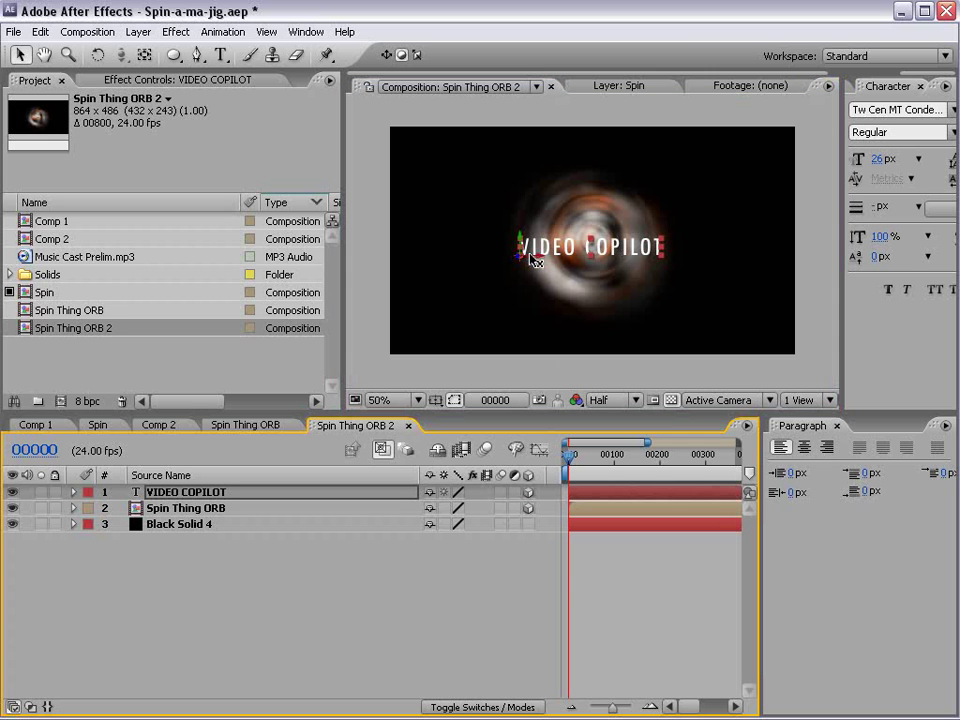
left_click(546, 293)
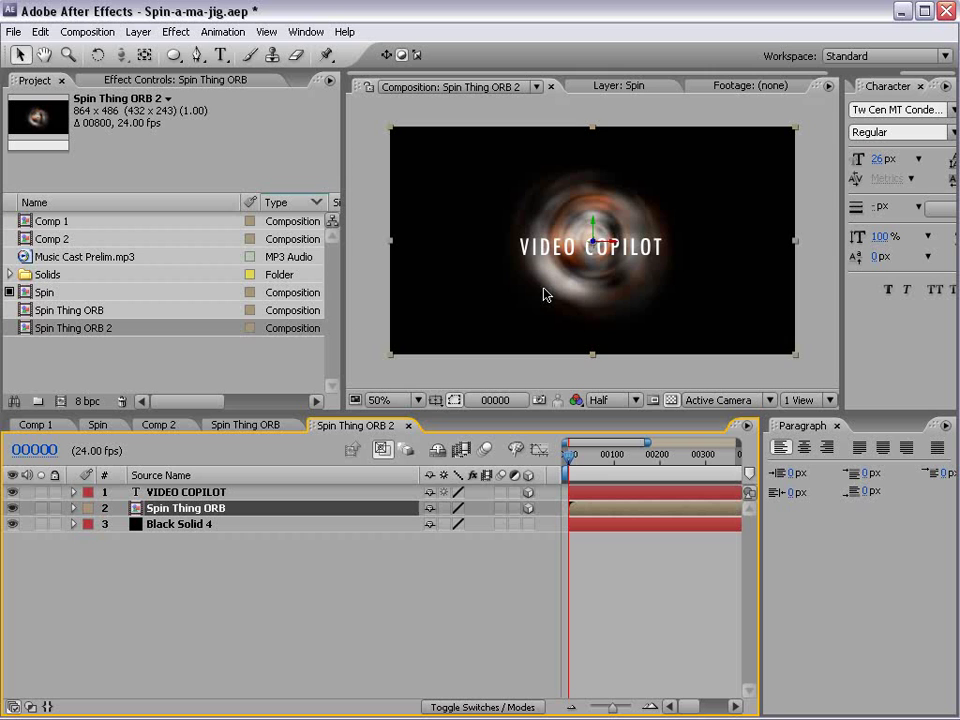
Push the orb forward above the title, duplicate it, and move and rotate the copy.
left_click_drag(597, 243, 609, 214)
left_click_drag(190, 511, 205, 486)
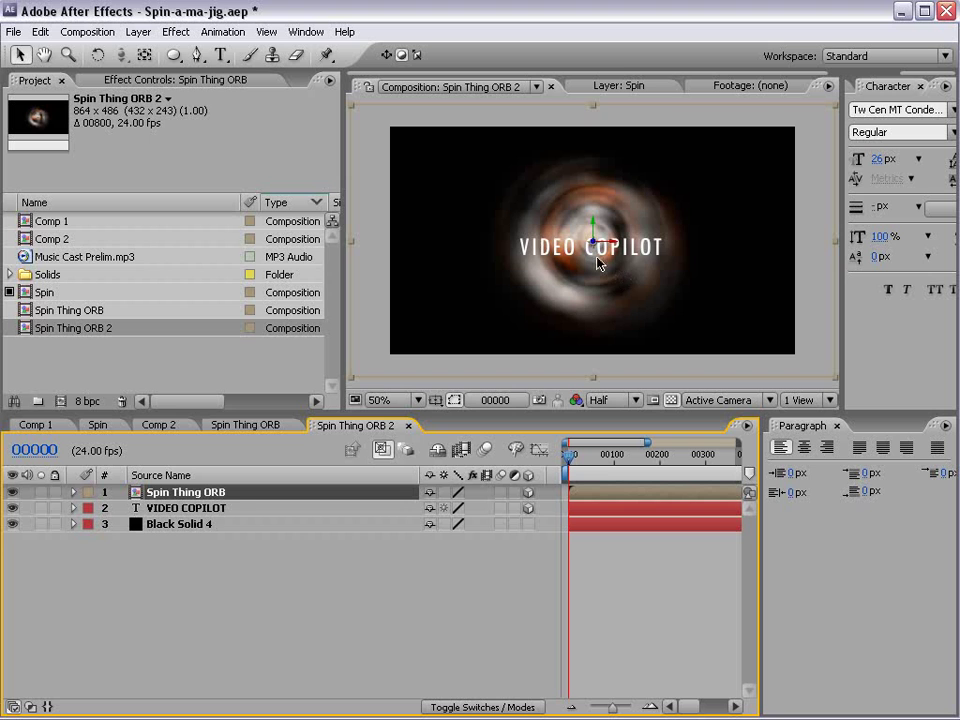
key("ctrl+d")
left_click_drag(597, 245, 690, 80)
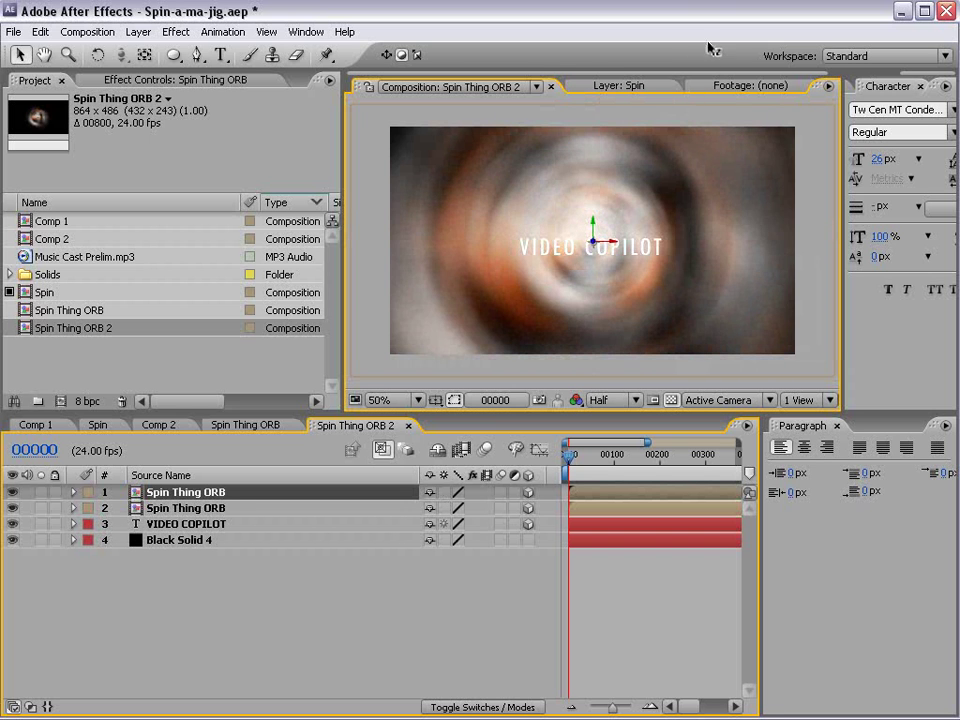
key("w")
left_click_drag(593, 229, 535, 45)
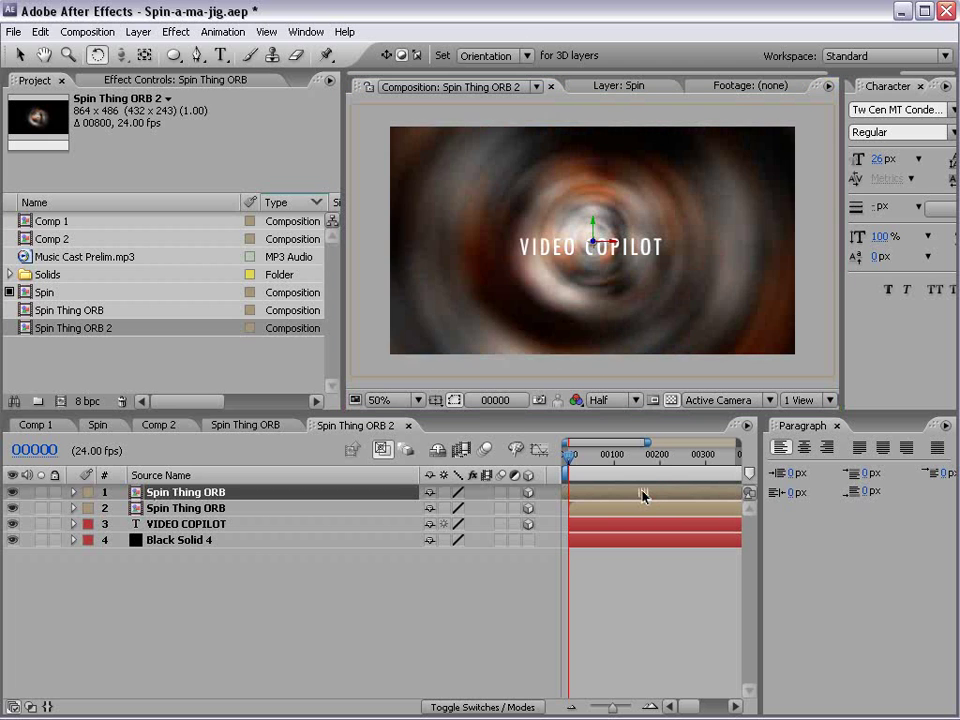
Duplicate the orb again for a third copy, reposition it, and reveal its Scale.
left_click(646, 492)
key("ctrl+d")
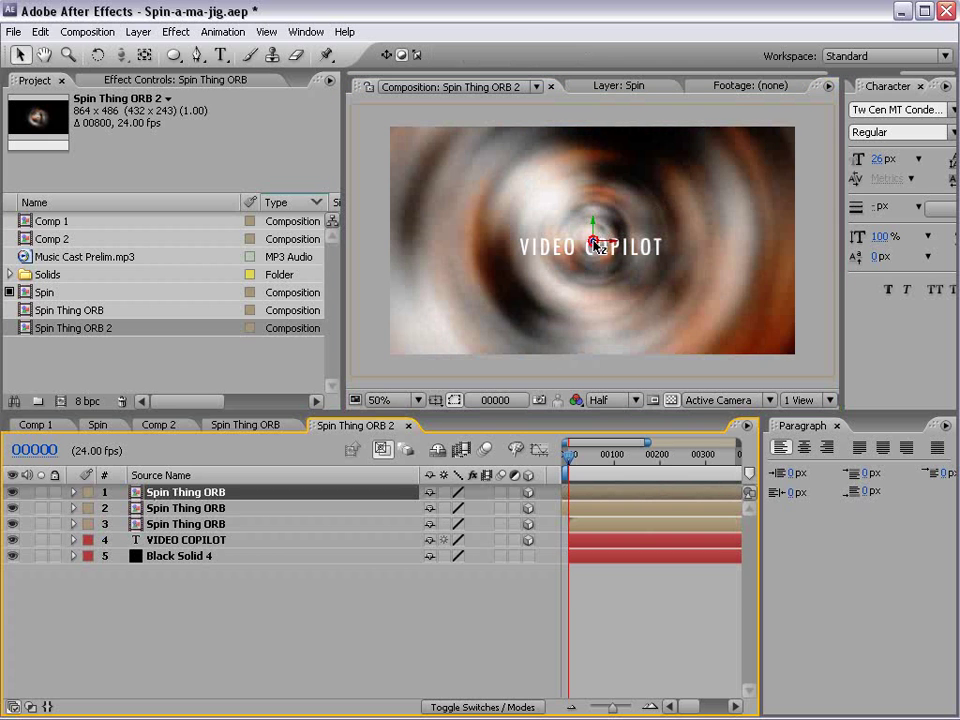
left_click_drag(450, 180, 558, 153)
key("s")
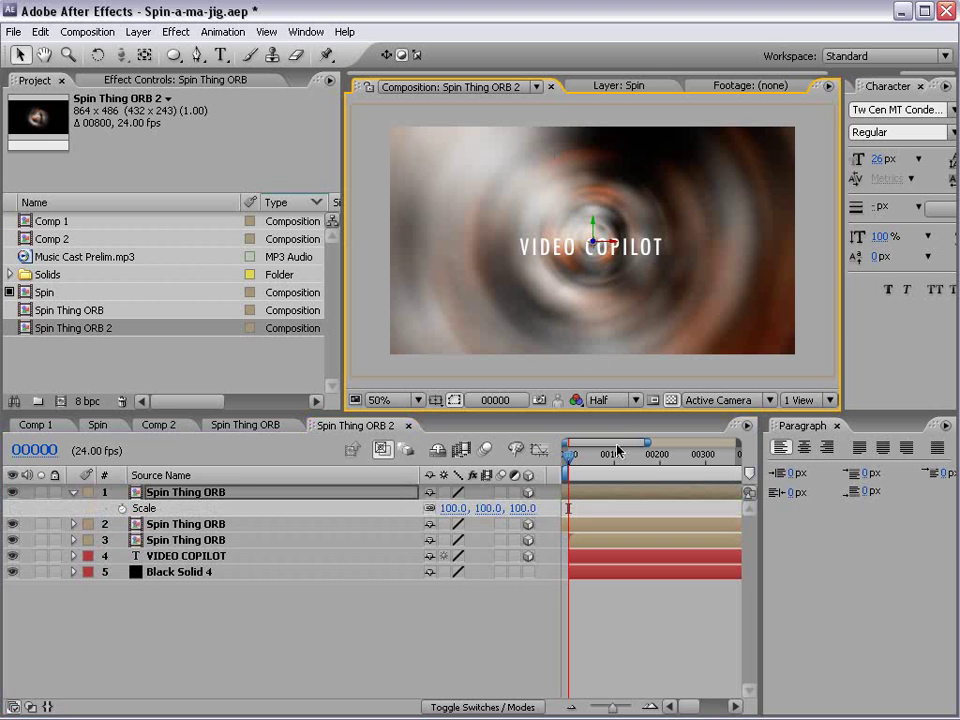
left_click(640, 494)
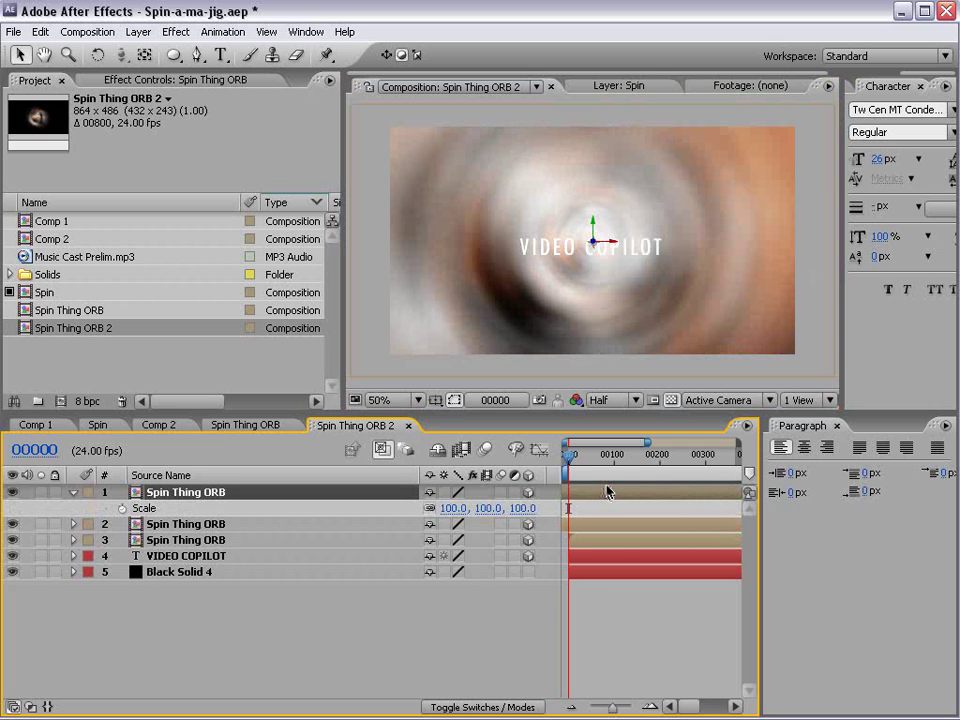
Add Camera 1 with default settings and orbit it to reveal all three orbs.
left_click(138, 32)
mouse_move(148, 51)
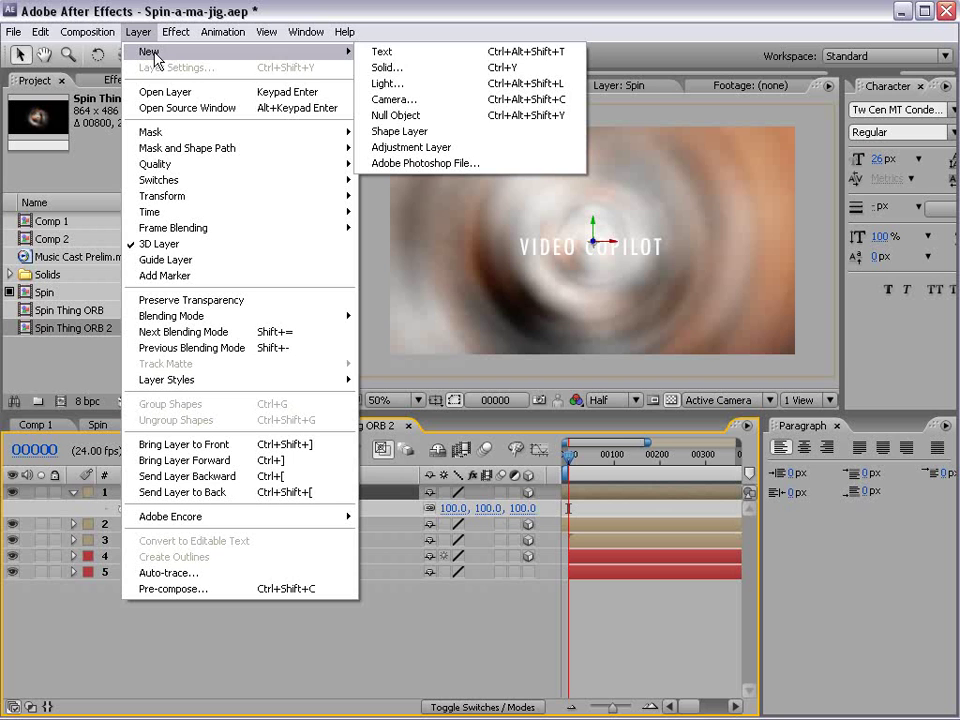
left_click(487, 100)
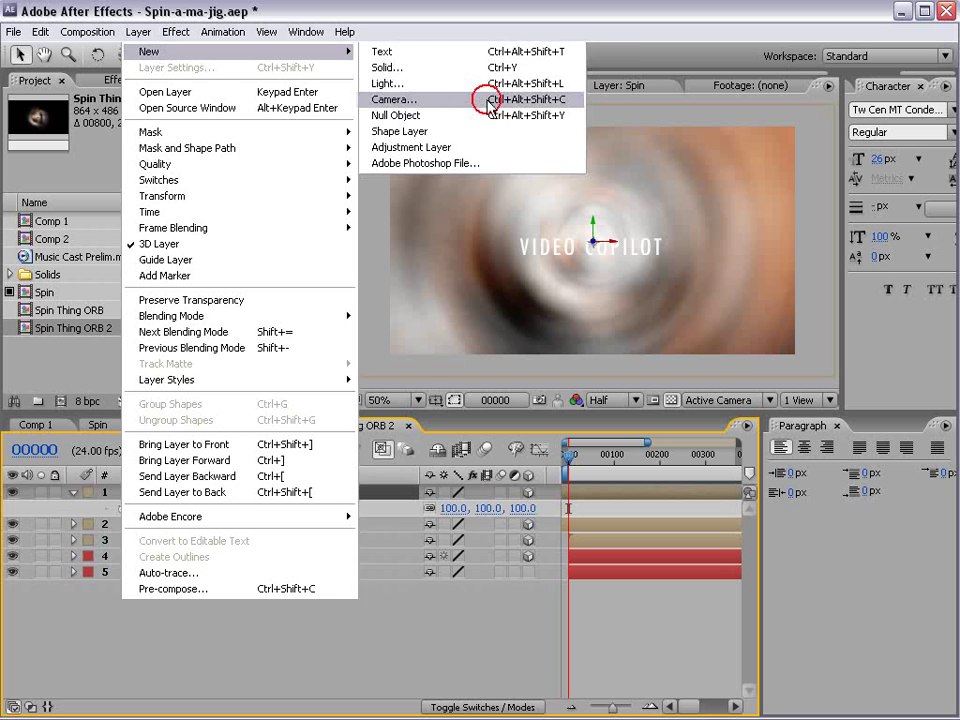
left_click(595, 641)
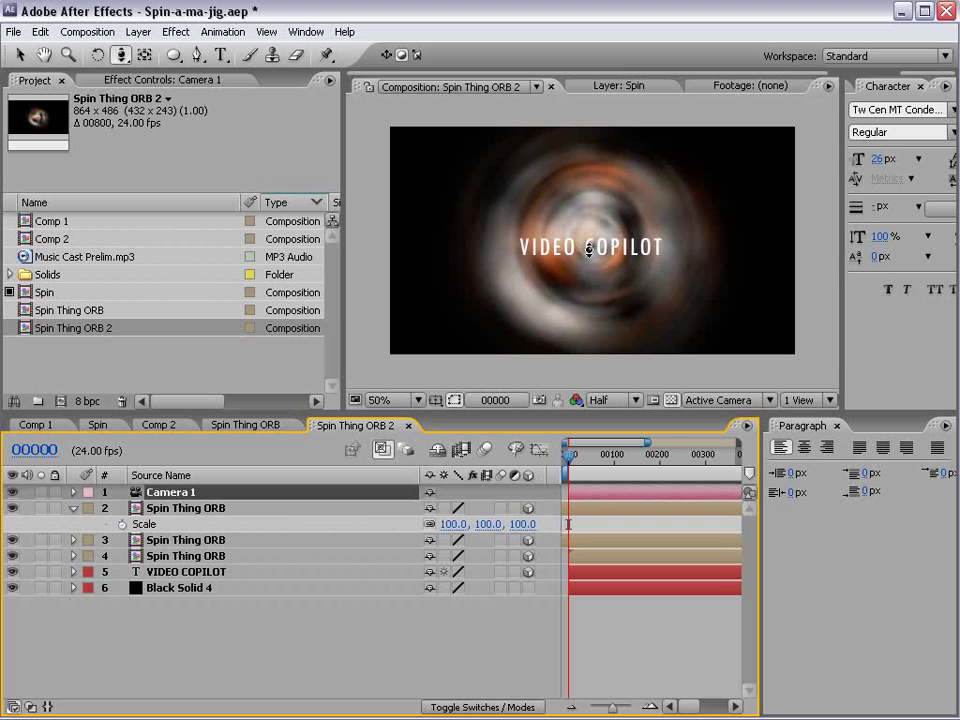
left_click_drag(589, 251, 559, 143)
mouse_move(523, 229)
left_mouse_down()
mouse_move(619, 255)
mouse_move(589, 259)
mouse_move(558, 228)
mouse_move(522, 224)
left_mouse_up()
Move the right-hand orb left so it overlaps the middle orb.
key("v")
left_click(538, 262)
left_click(651, 259)
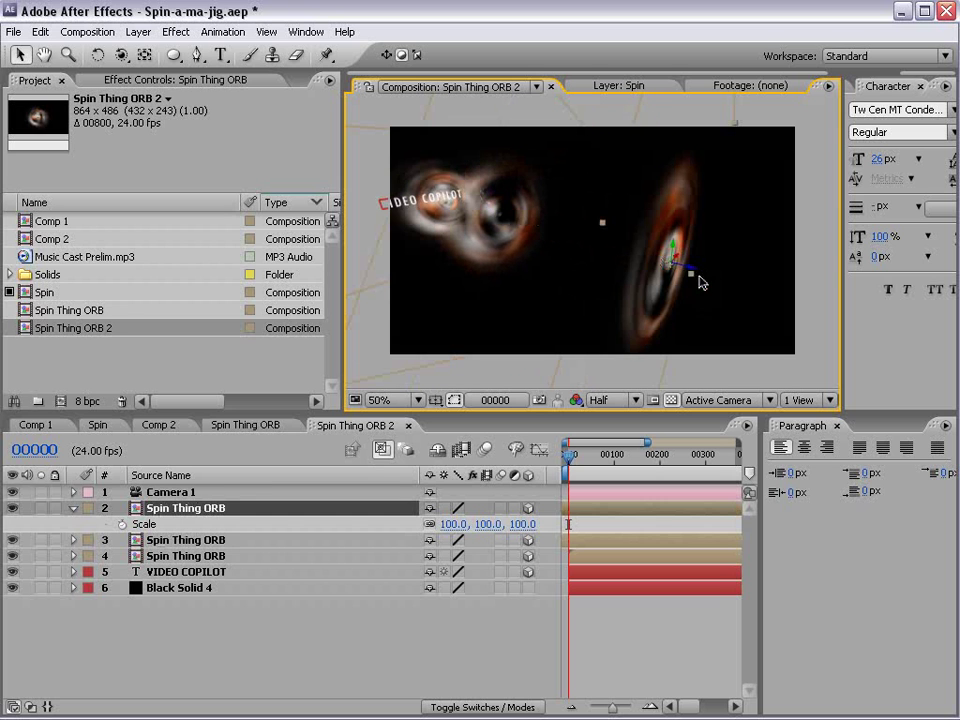
left_click_drag(693, 274, 594, 248)
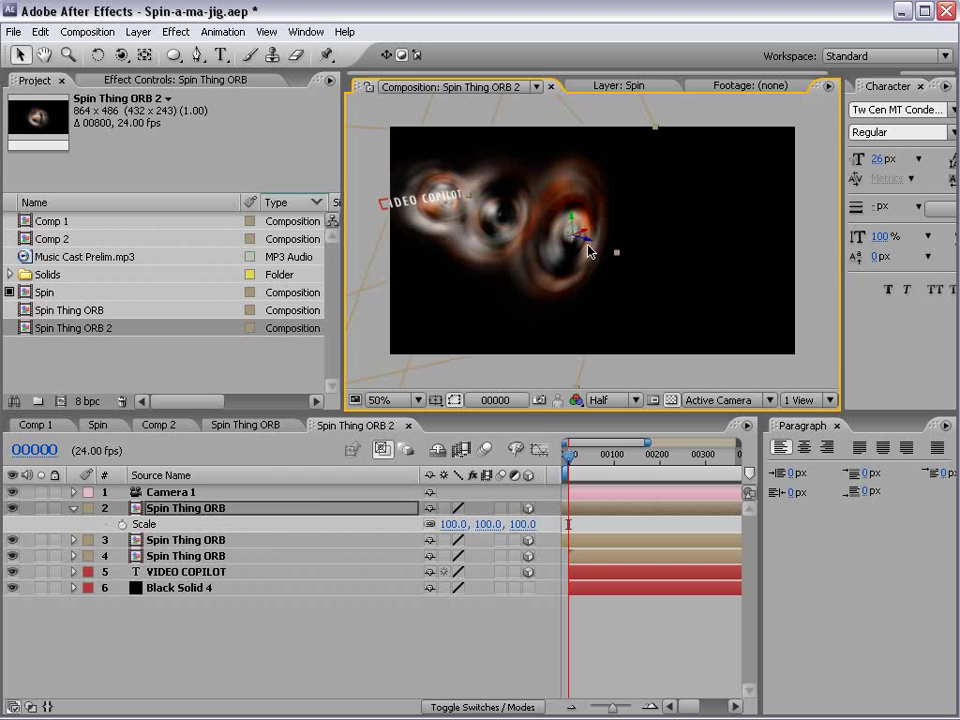
Reset Camera 1's transform and orbit to view the scene from above.
right_click(175, 492)
mouse_move(244, 565)
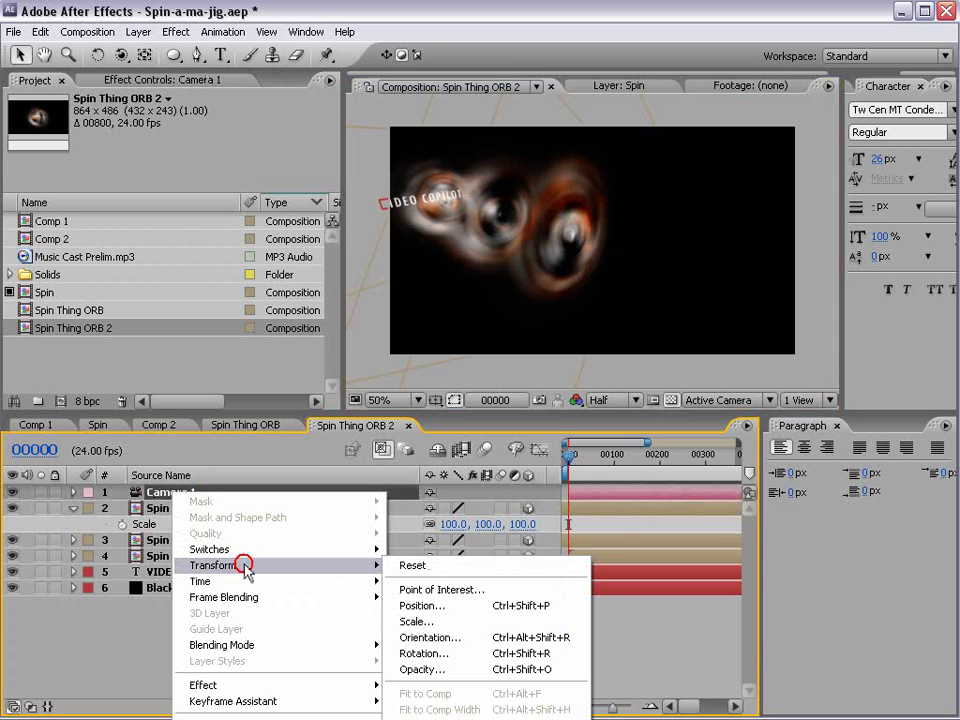
left_click(442, 567)
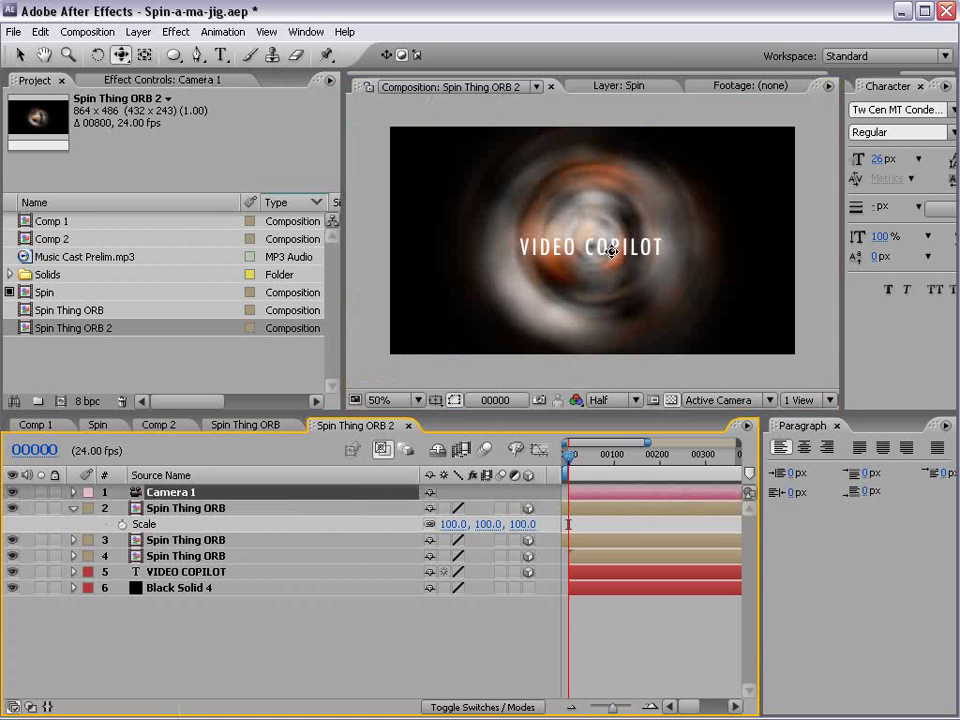
left_click_drag(604, 254, 613, 411)
Keyframe Camera 1 Position and Point of Interest from frame 0, pushing toward the text by frames 74 and 105.
left_click(195, 494)
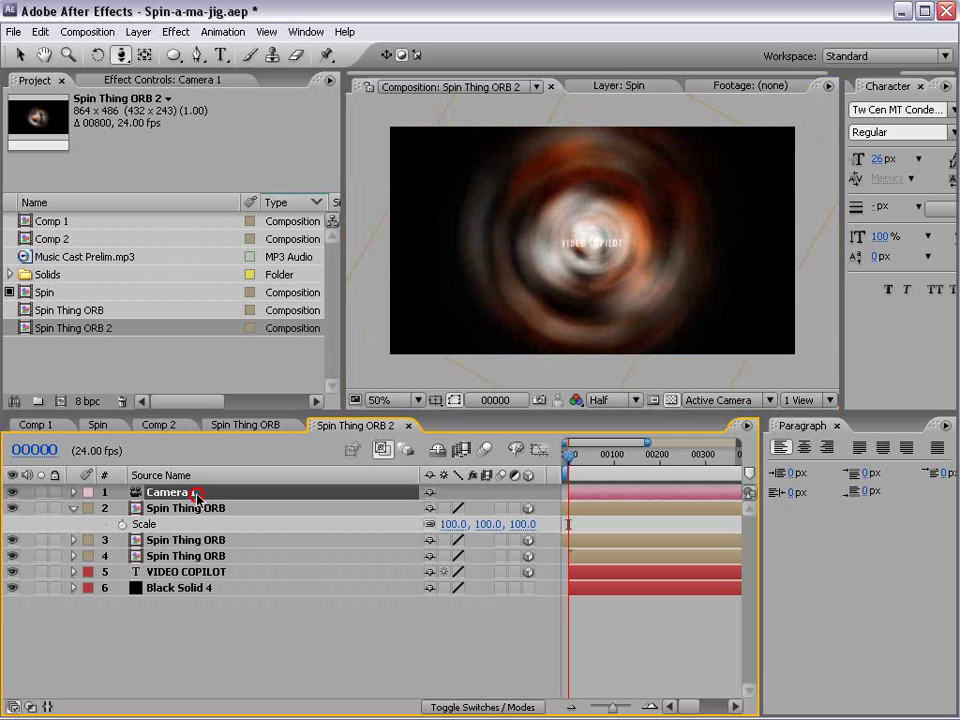
key("p")
key("shift+a")
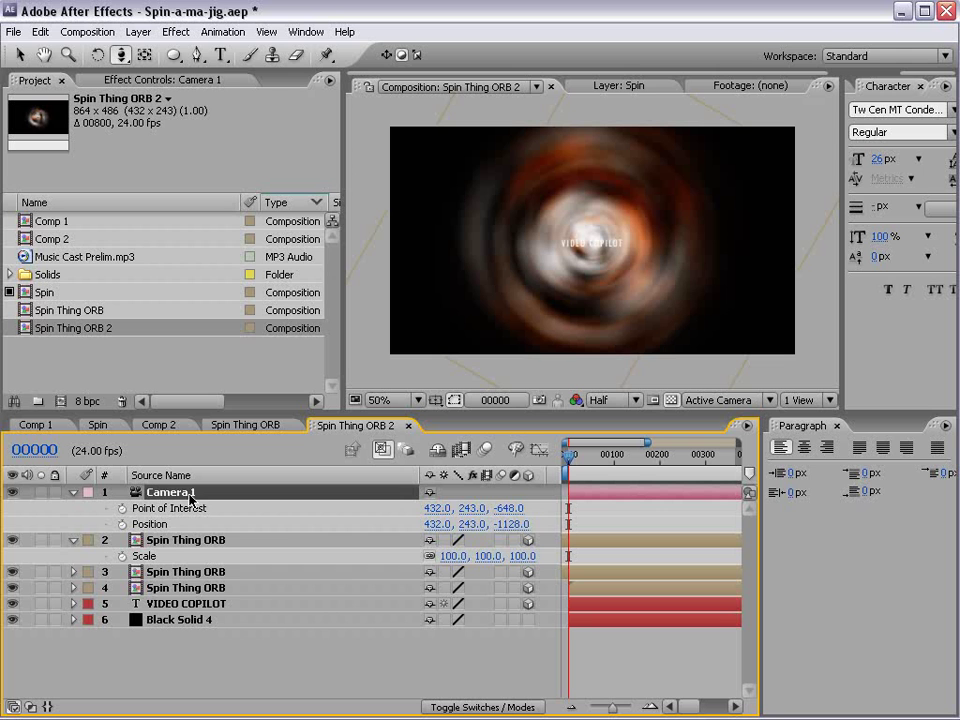
left_click_drag(121, 524, 121, 508)
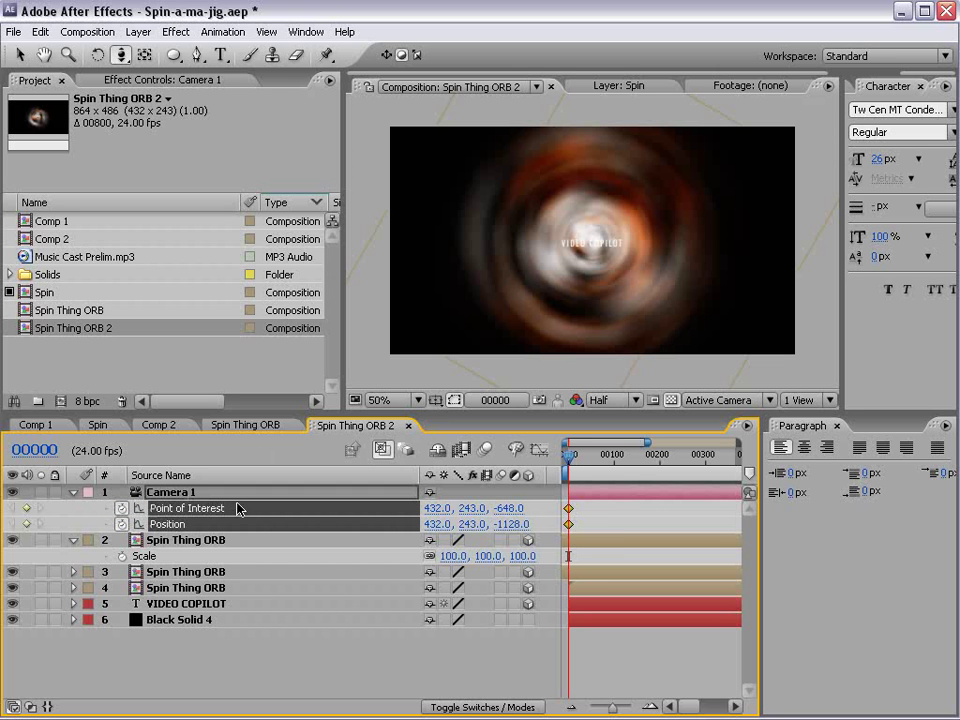
left_click_drag(576, 473, 599, 467)
left_click_drag(594, 288, 619, 179)
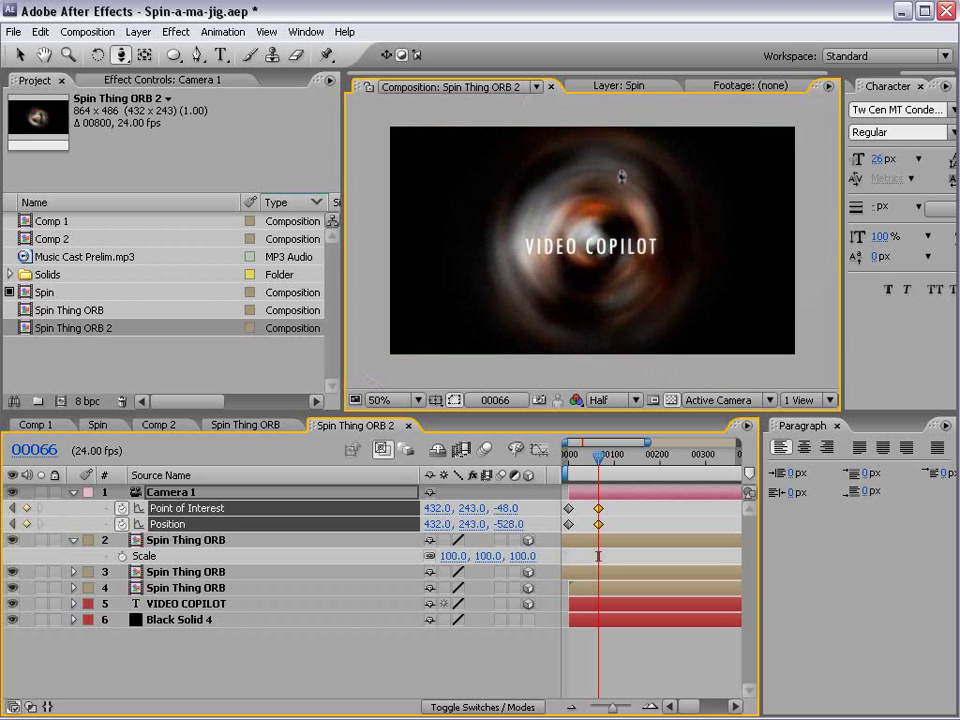
left_click_drag(598, 457, 615, 456)
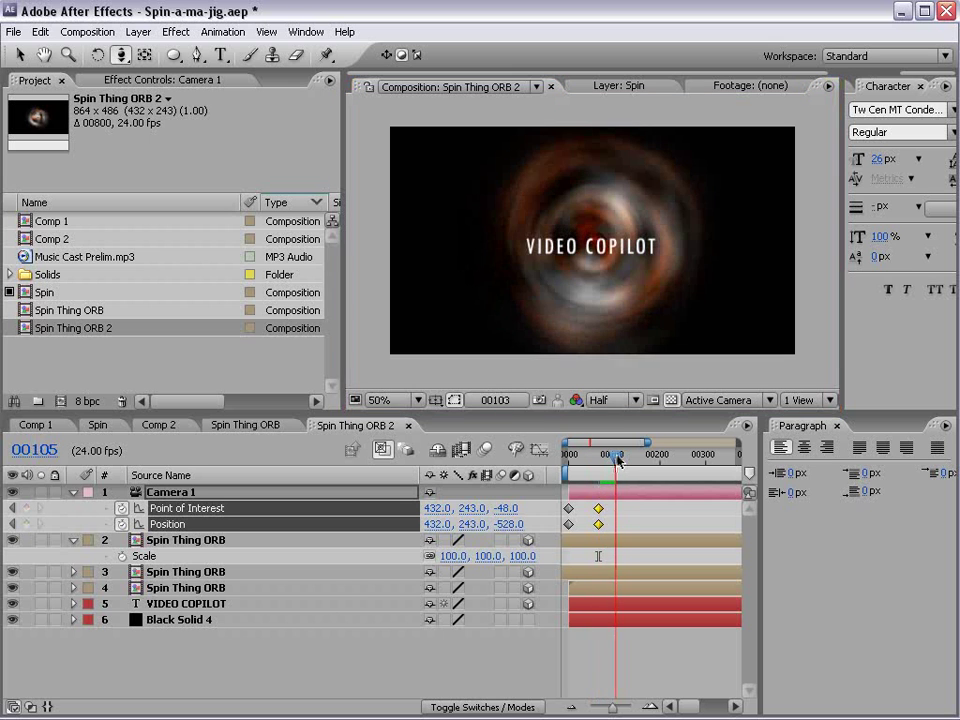
left_click_drag(611, 316, 611, 312)
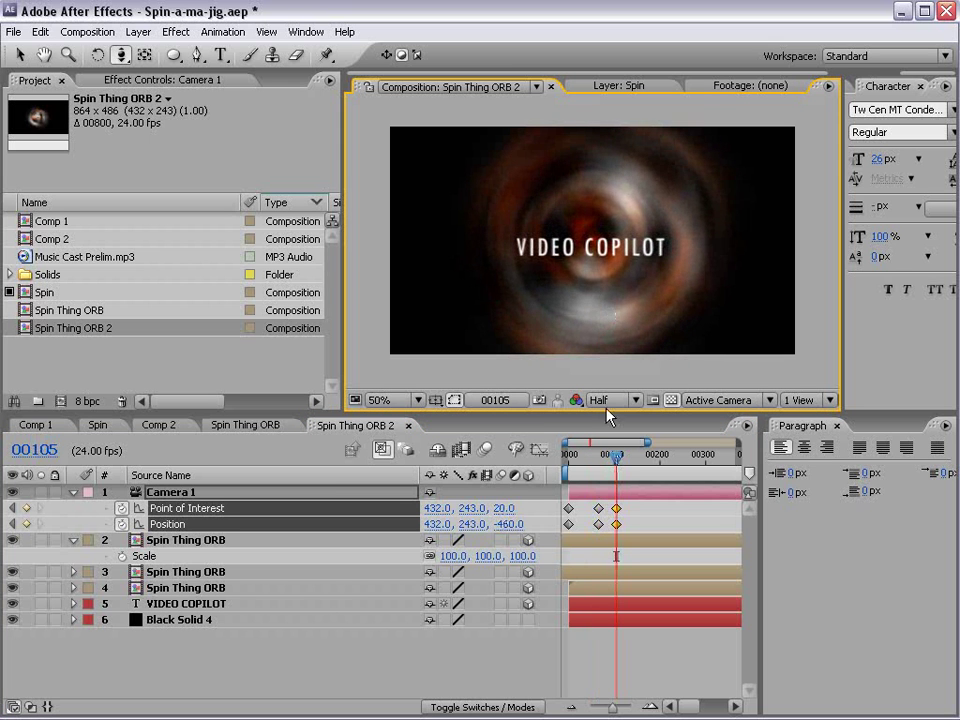
Retime the later camera keyframes to around frame 49 and select the middle keyframes.
left_click_drag(619, 457, 568, 457)
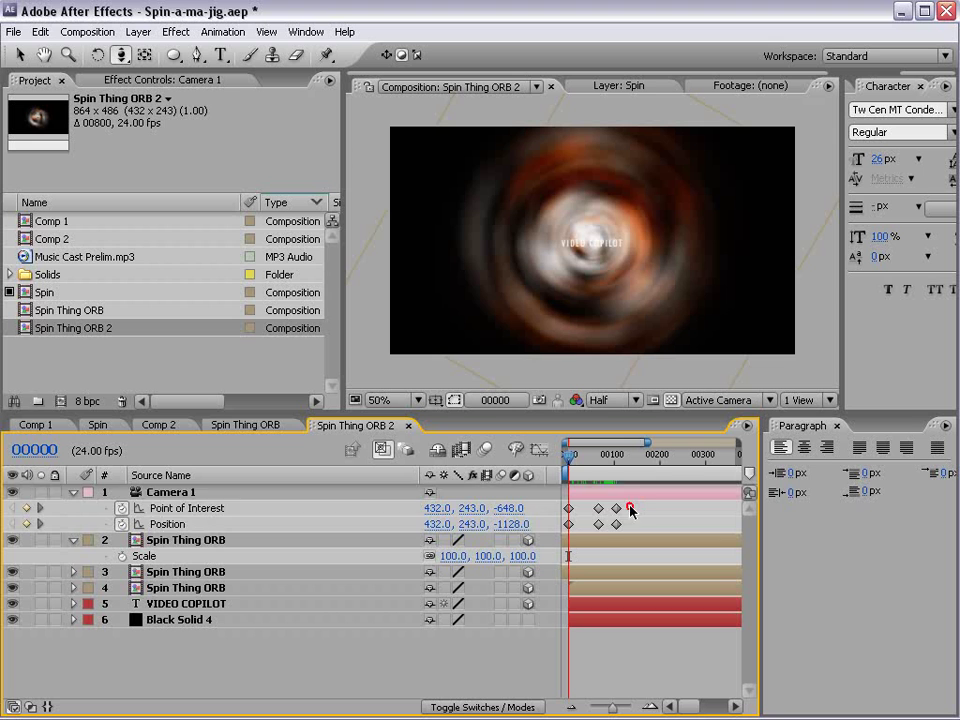
left_click_drag(632, 502, 603, 527)
left_click_drag(567, 458, 603, 462)
left_click(623, 513)
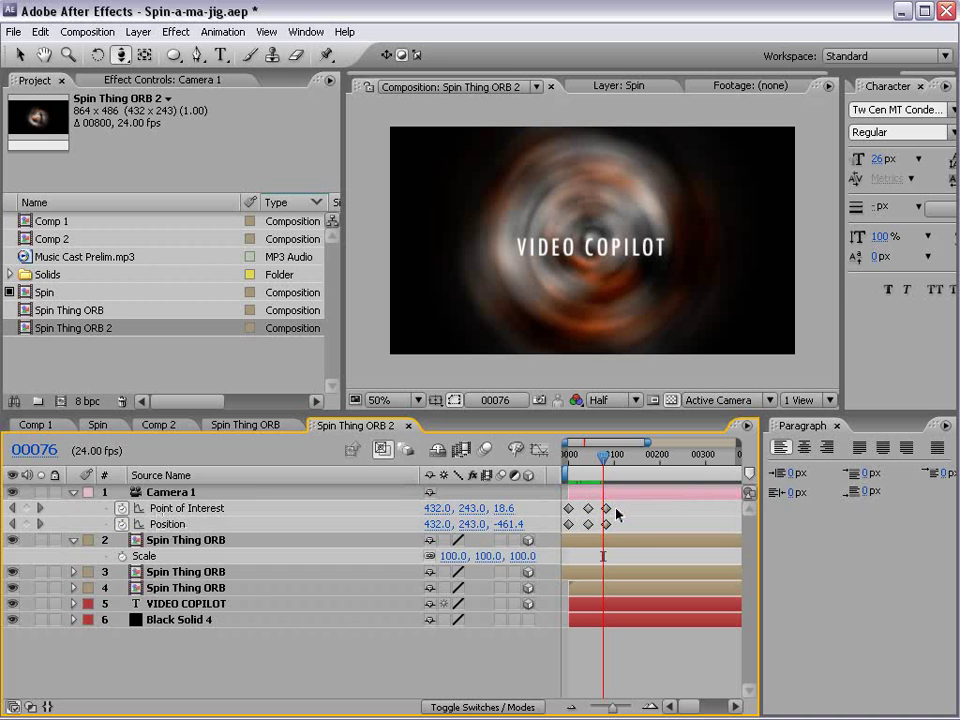
key("equal")
key("equal")
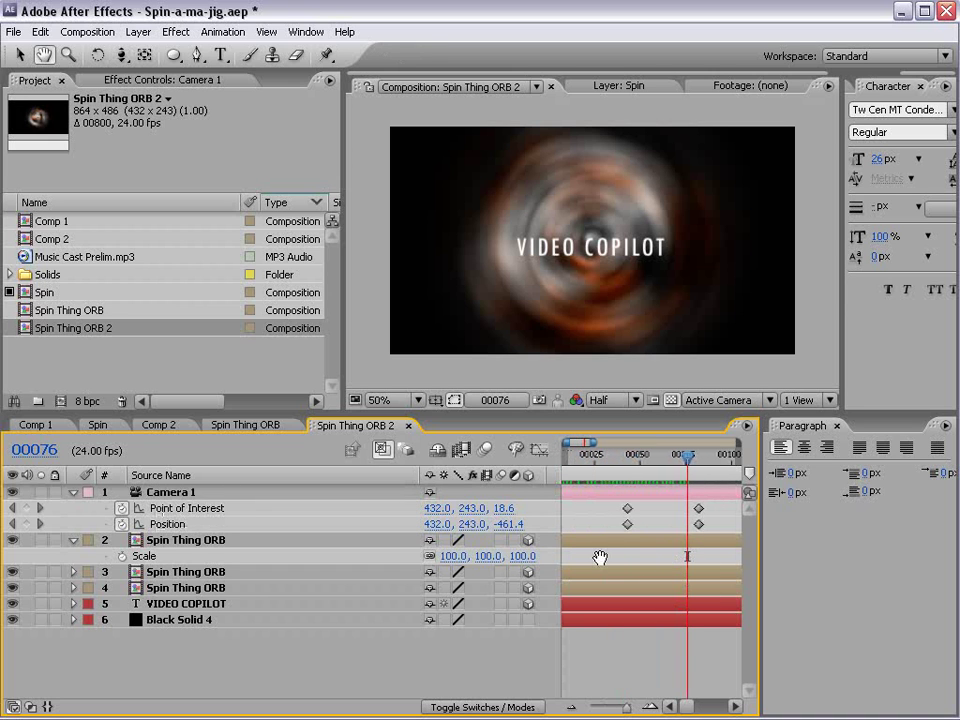
key("minus")
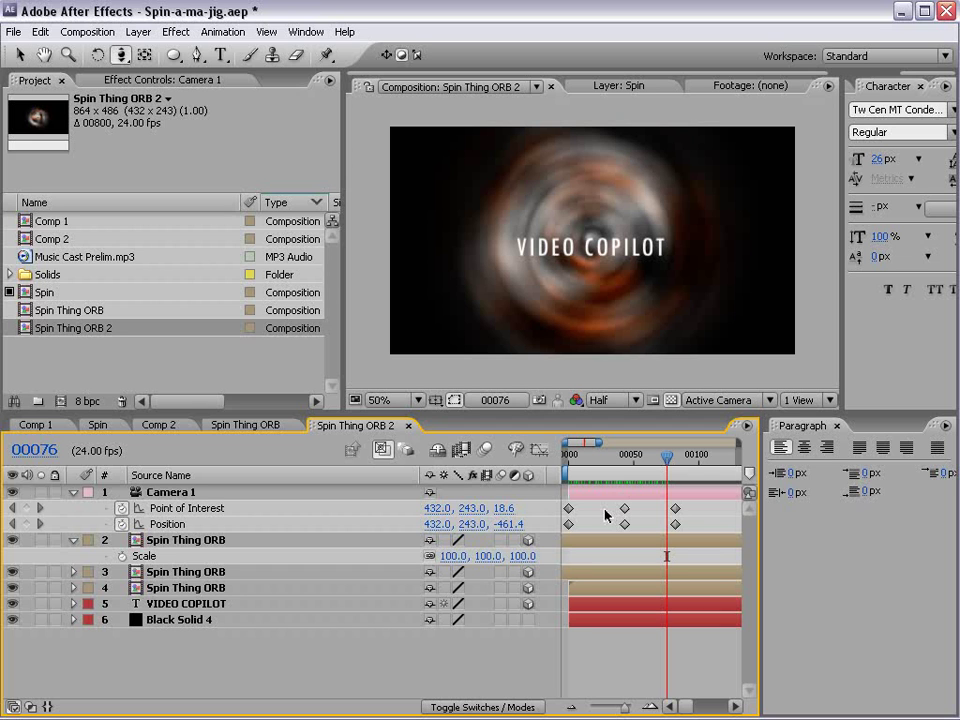
left_click_drag(612, 500, 632, 531)
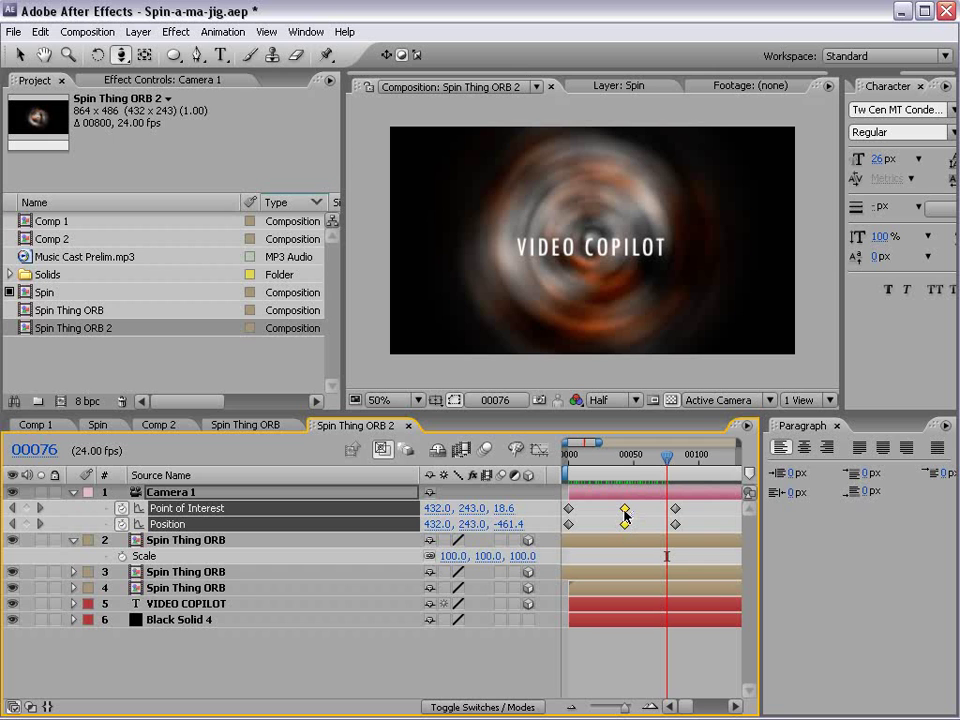
Enlarge the timeline area and hide the layer switches columns.
right_click(625, 515)
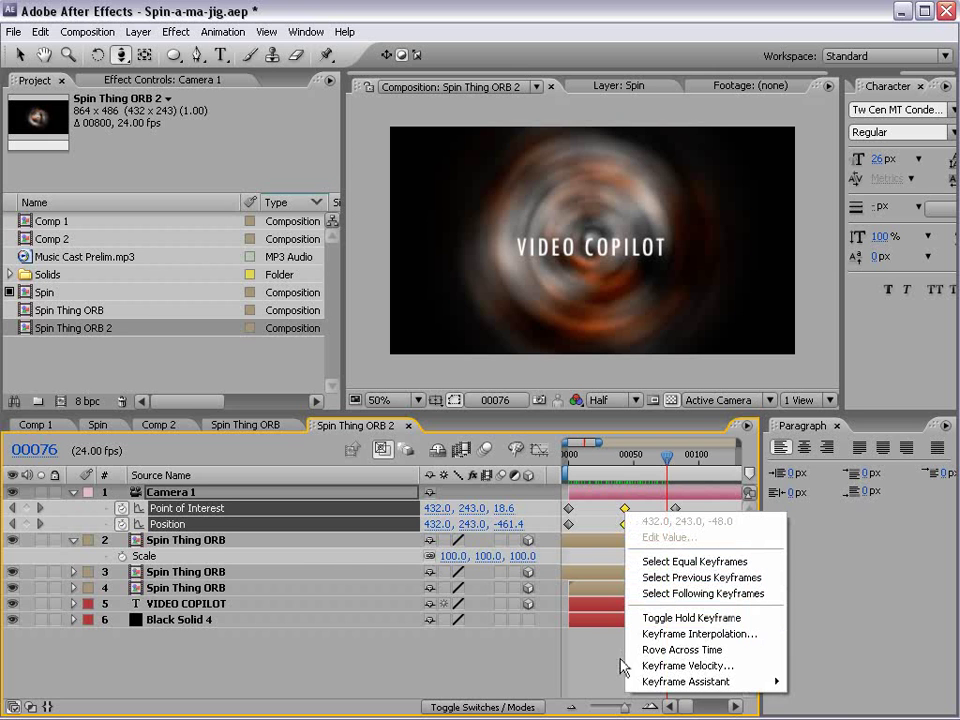
mouse_move(662, 684)
left_click(520, 410)
left_click_drag(520, 412, 494, 232)
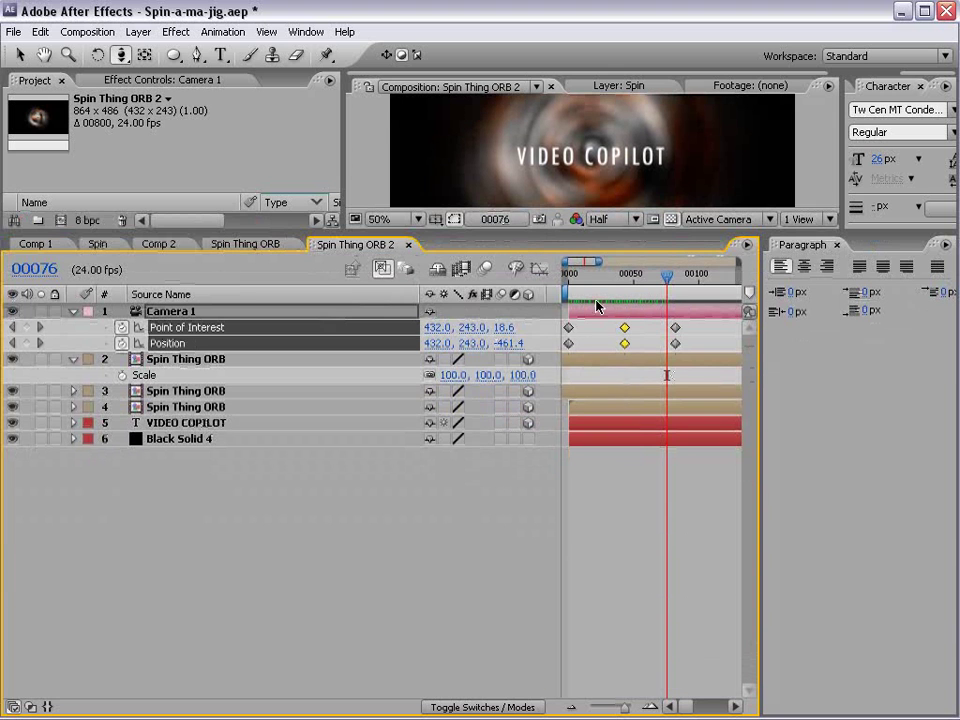
right_click(461, 296)
left_click(475, 300)
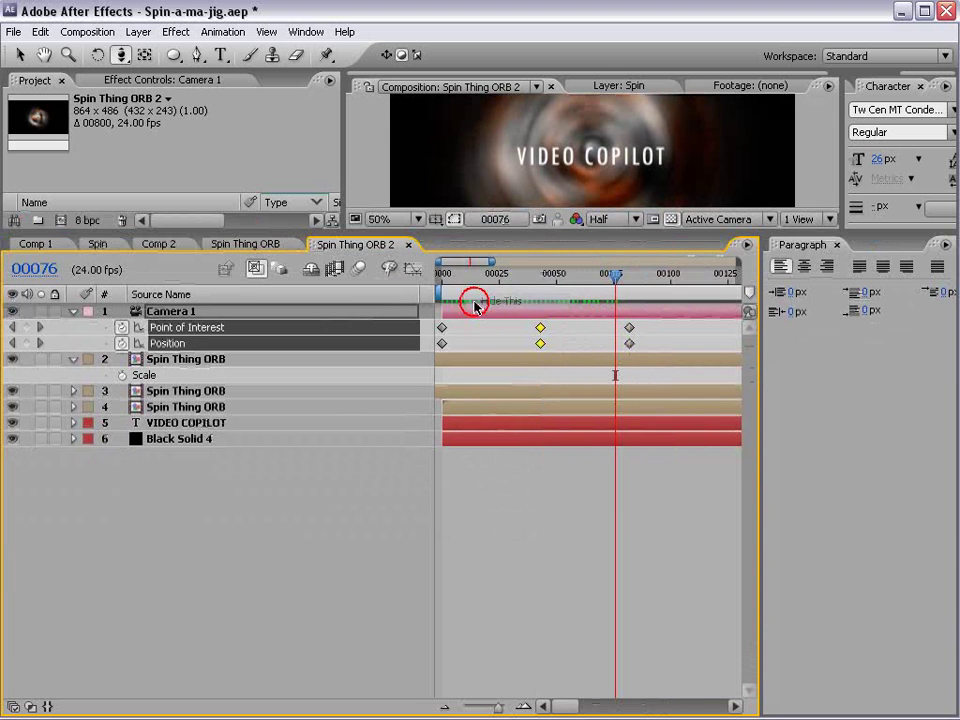
Apply Easy Ease In to the middle camera keyframes and scrub the early frames.
right_click(540, 333)
mouse_move(575, 499)
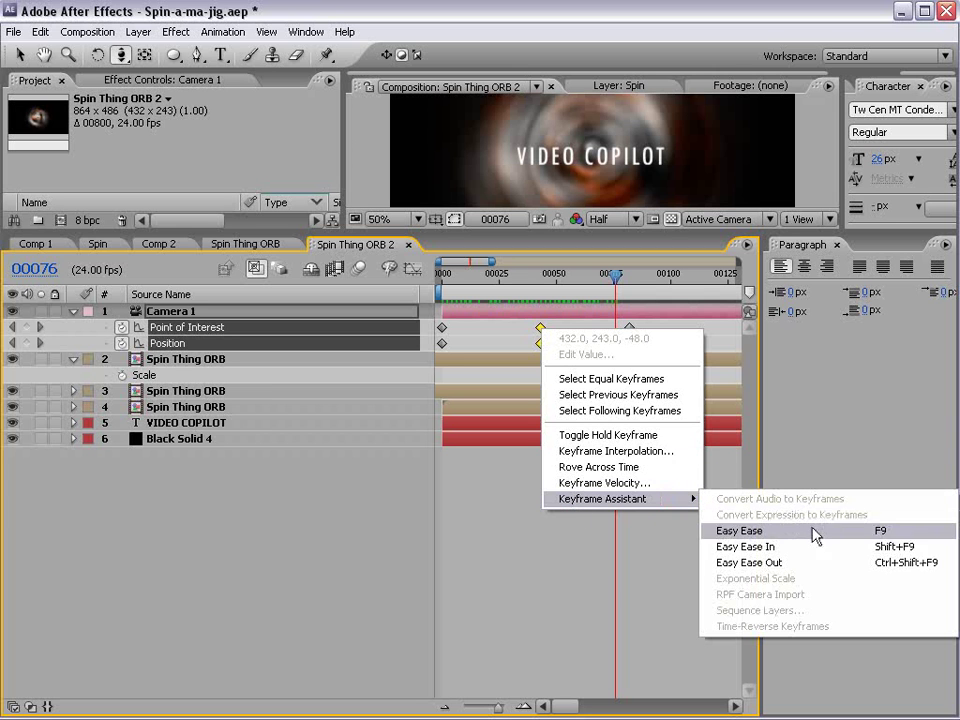
left_click(767, 547)
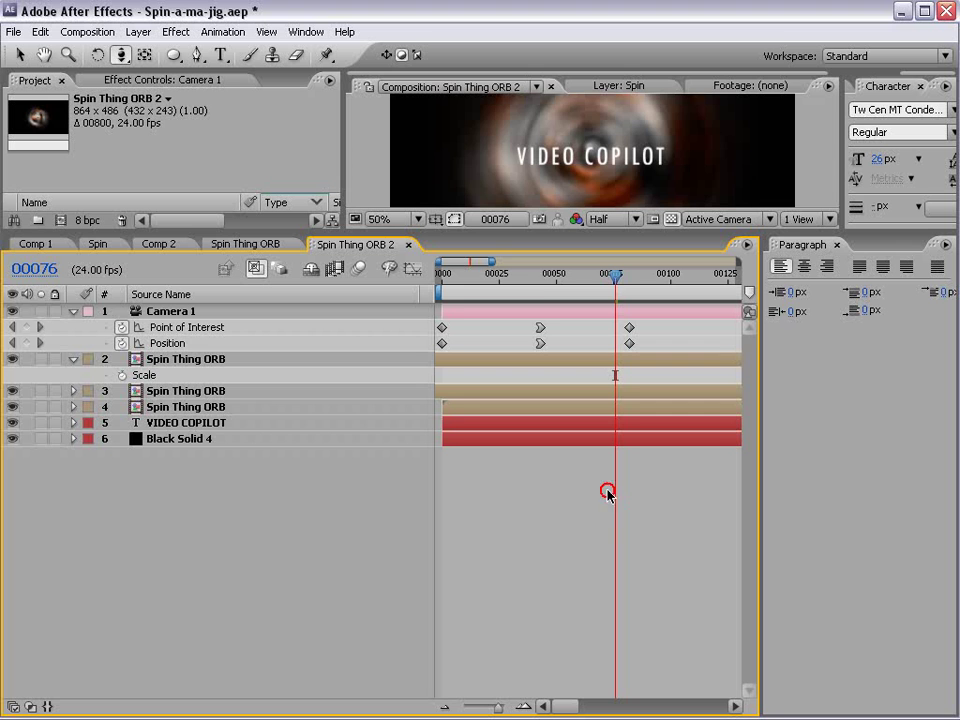
left_click_drag(503, 288, 614, 276)
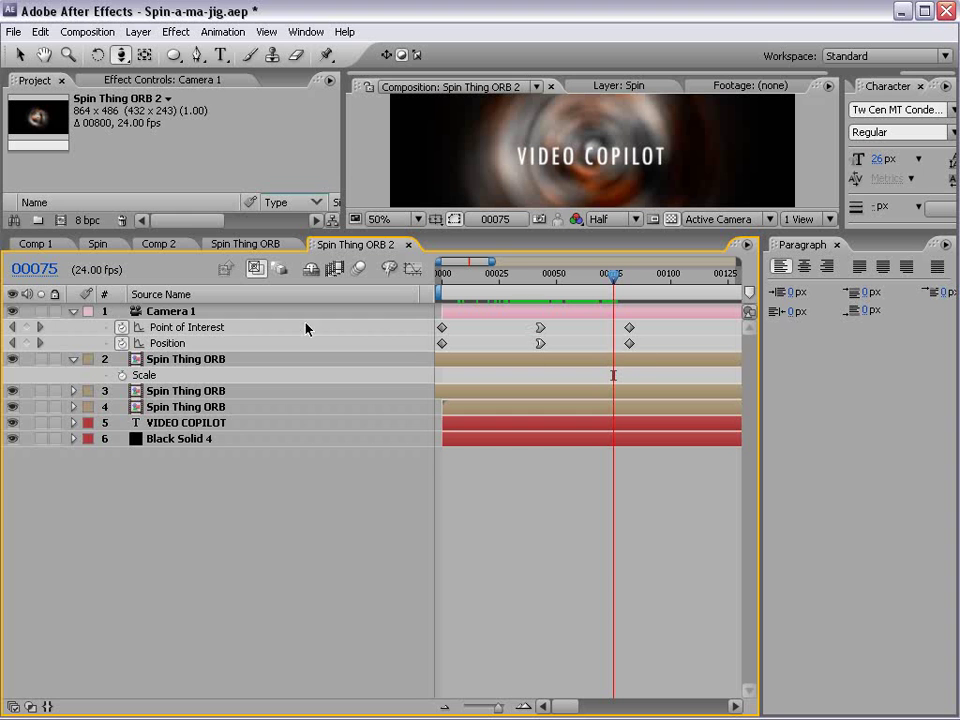
Inspect Camera 1 Position in the speed graph and end the work area at frame 76.
left_click(195, 344)
left_click(412, 268)
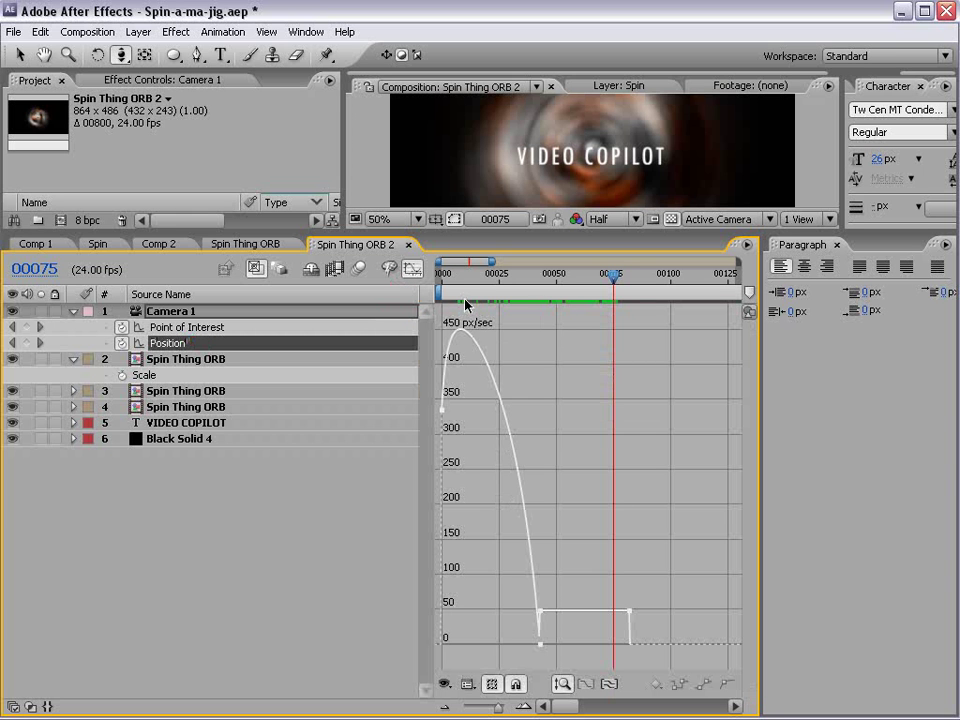
left_click_drag(465, 305, 616, 311)
key("n")
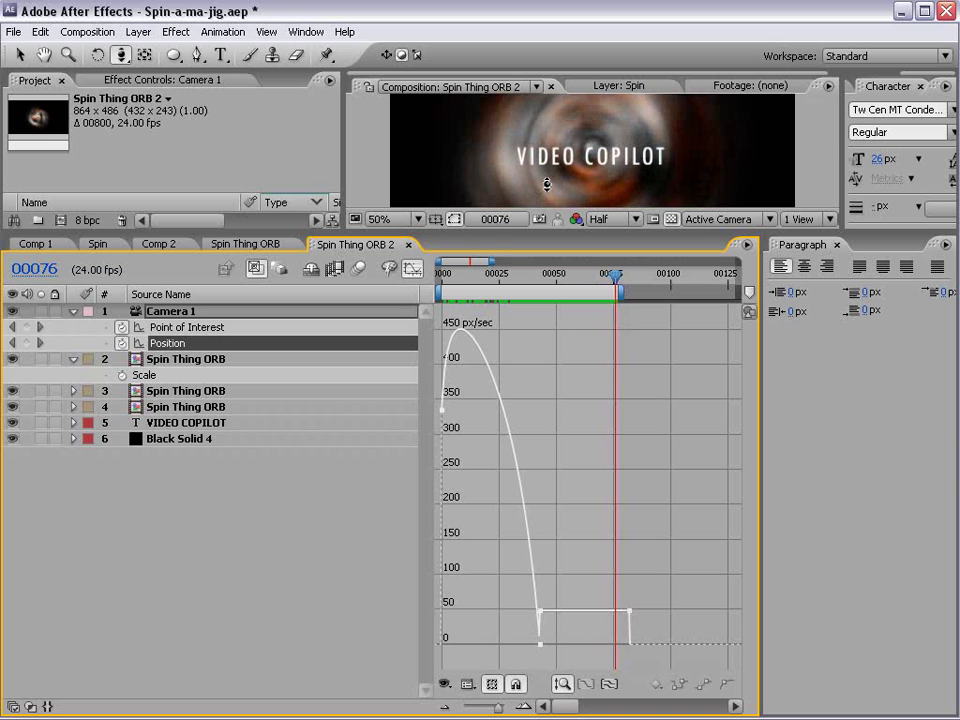
Enlarge the viewer, restore the layer switches columns, and preview the camera push-in.
left_click_drag(453, 230, 453, 378)
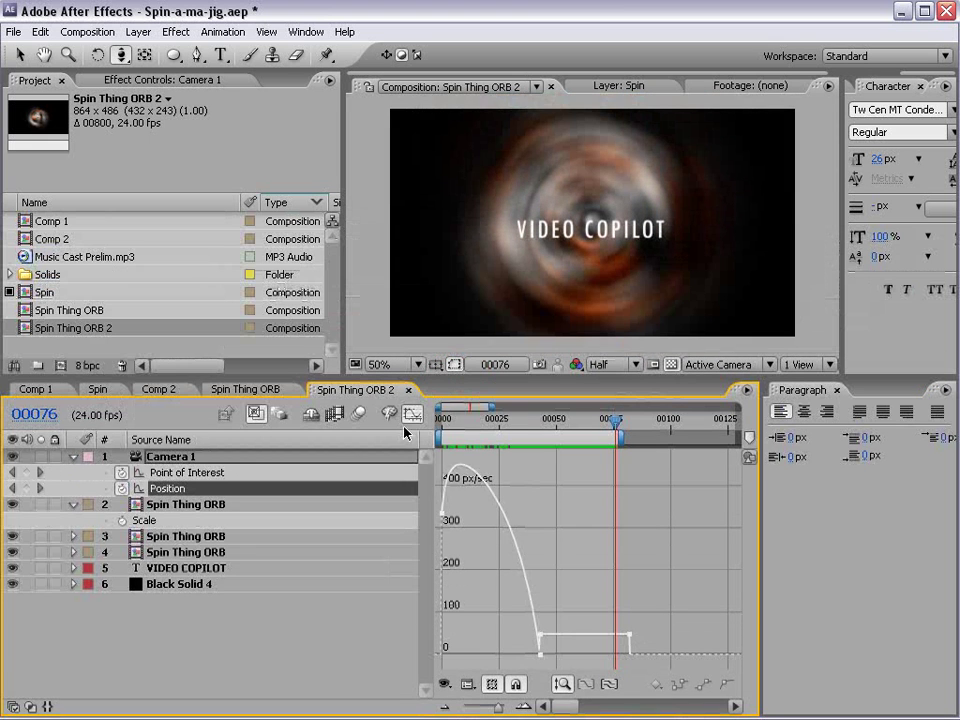
right_click(399, 447)
mouse_move(466, 492)
left_click(529, 574)
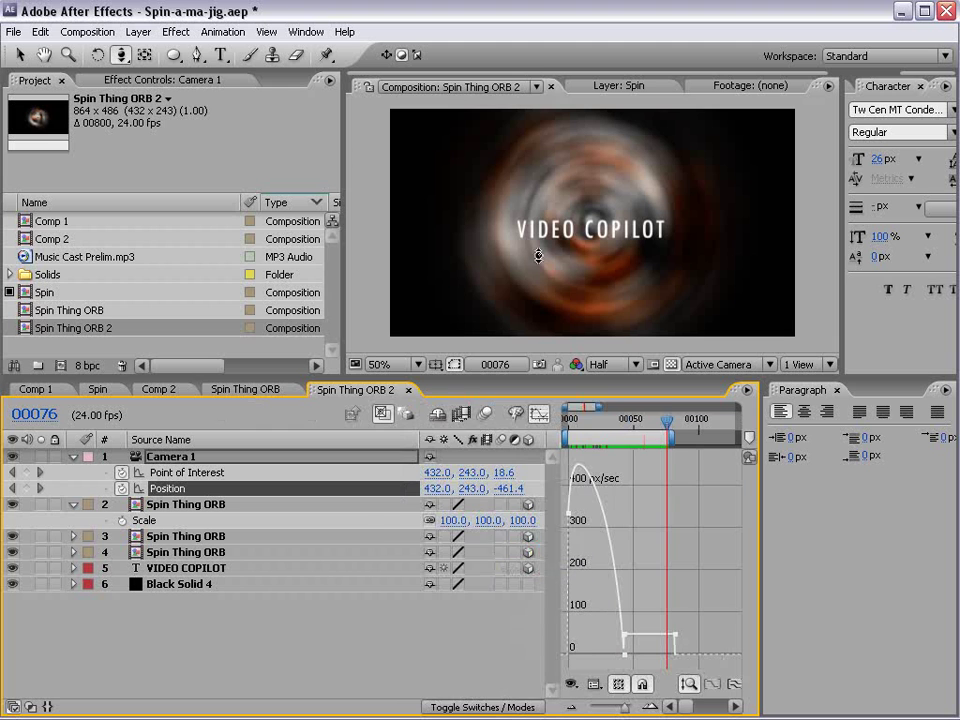
key("KP_0")
Shift Camera 1's later keyframes slightly later and rewind to frame 00000.
left_click(533, 414)
left_click_drag(692, 472, 636, 489)
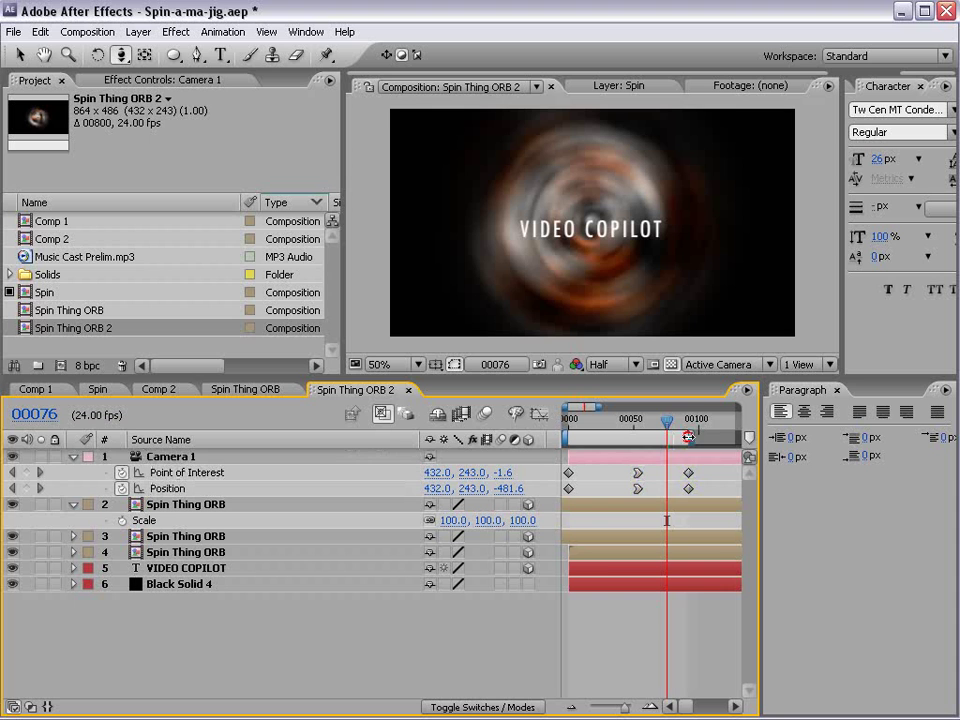
left_click_drag(680, 428, 566, 470)
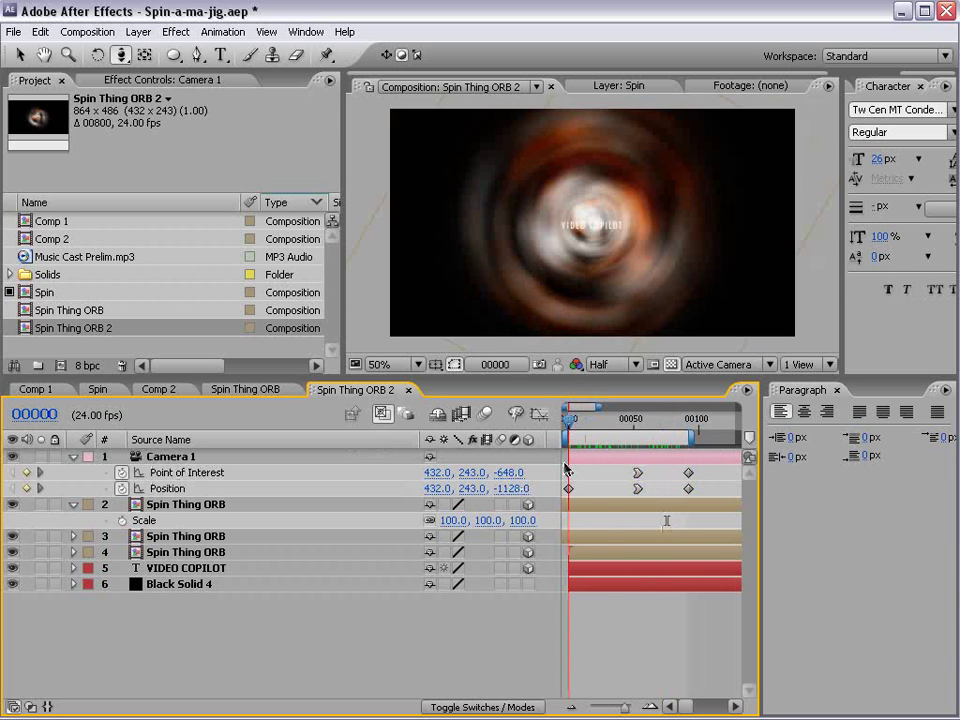
In Spin Thing ORB, show the full frame on black and apply Curves to Adjustment Layer 3.
double_click(178, 505)
left_click(187, 458)
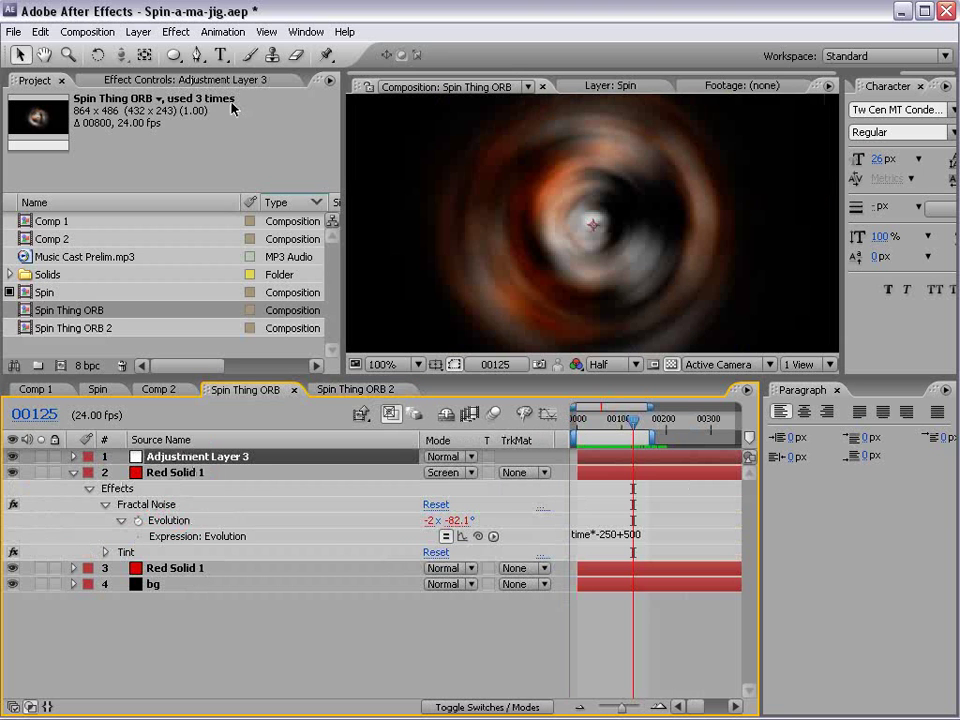
key("comma")
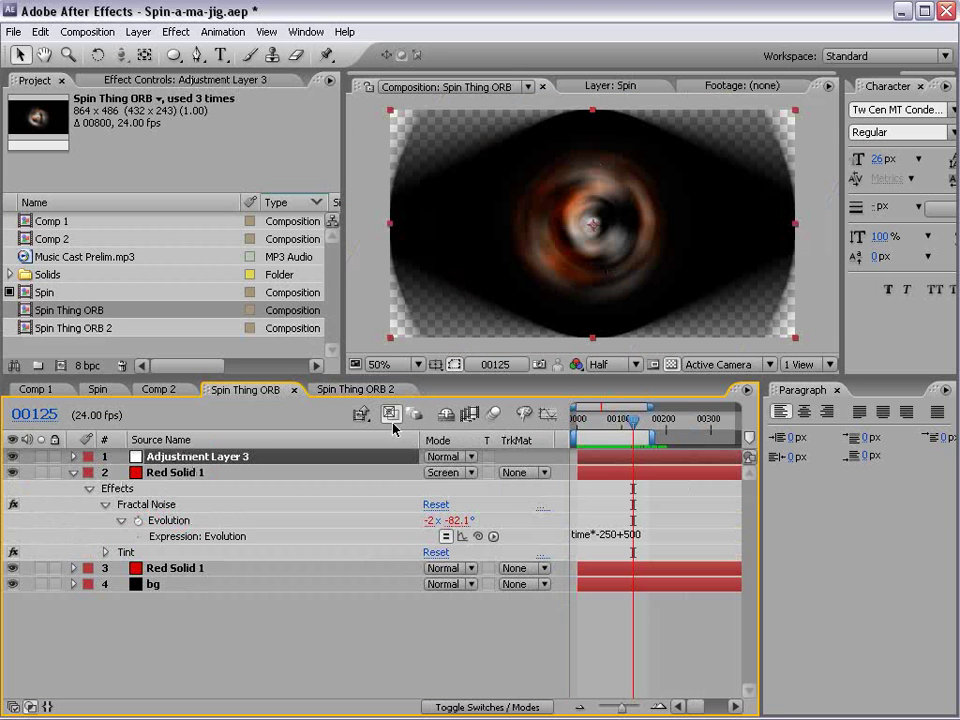
left_click(671, 364)
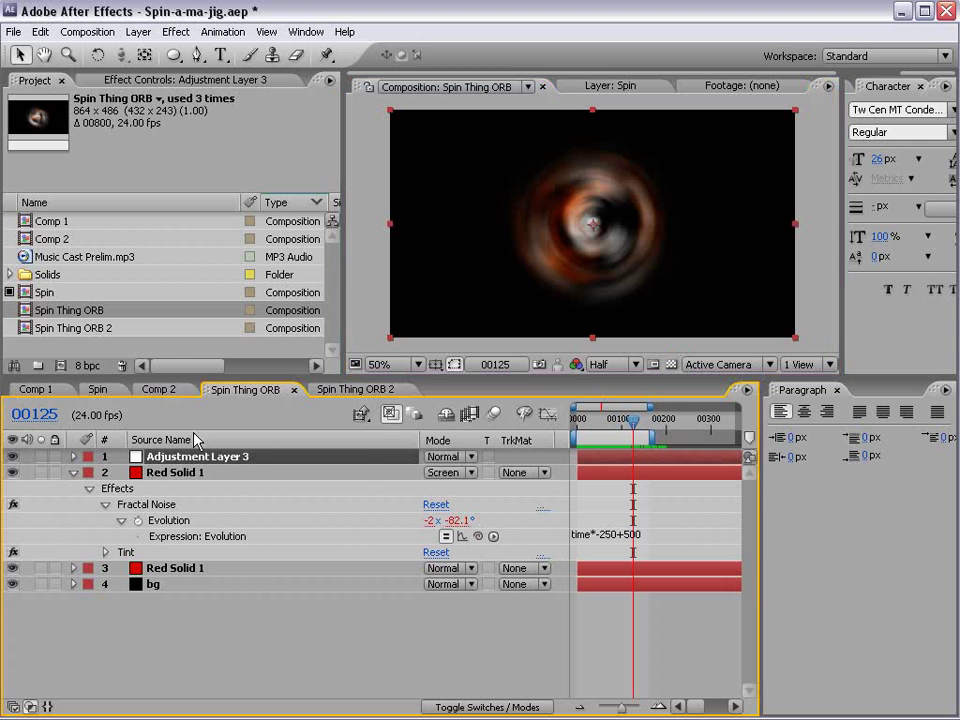
left_click(176, 31)
mouse_move(186, 188)
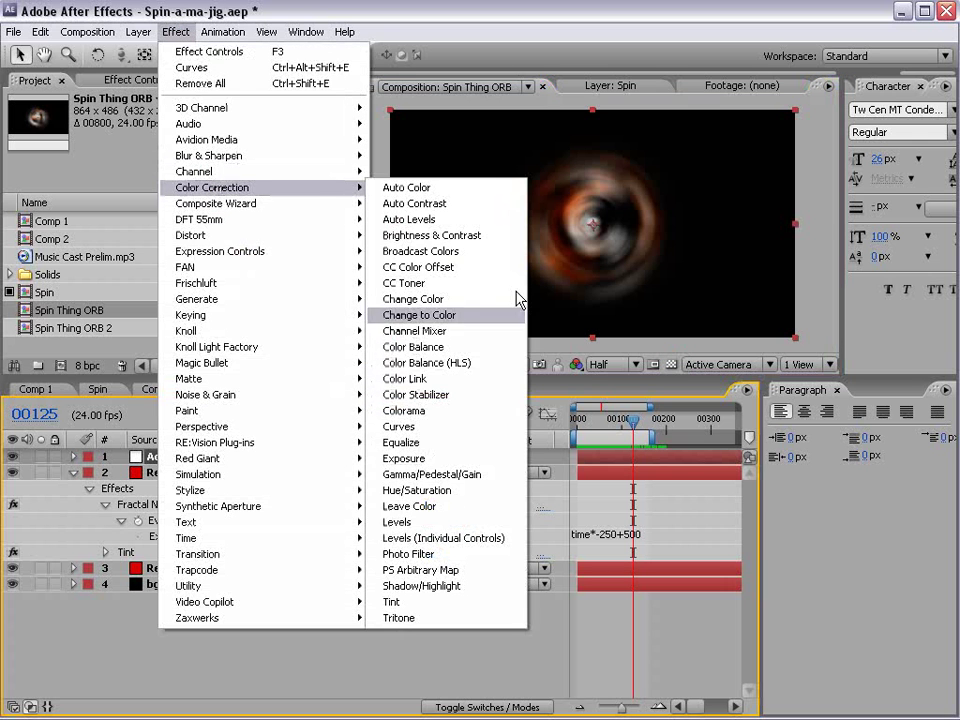
left_click(435, 426)
Raise the Blue curve, lower the Red curve, and check the blue orb at frame 00026.
left_click(189, 164)
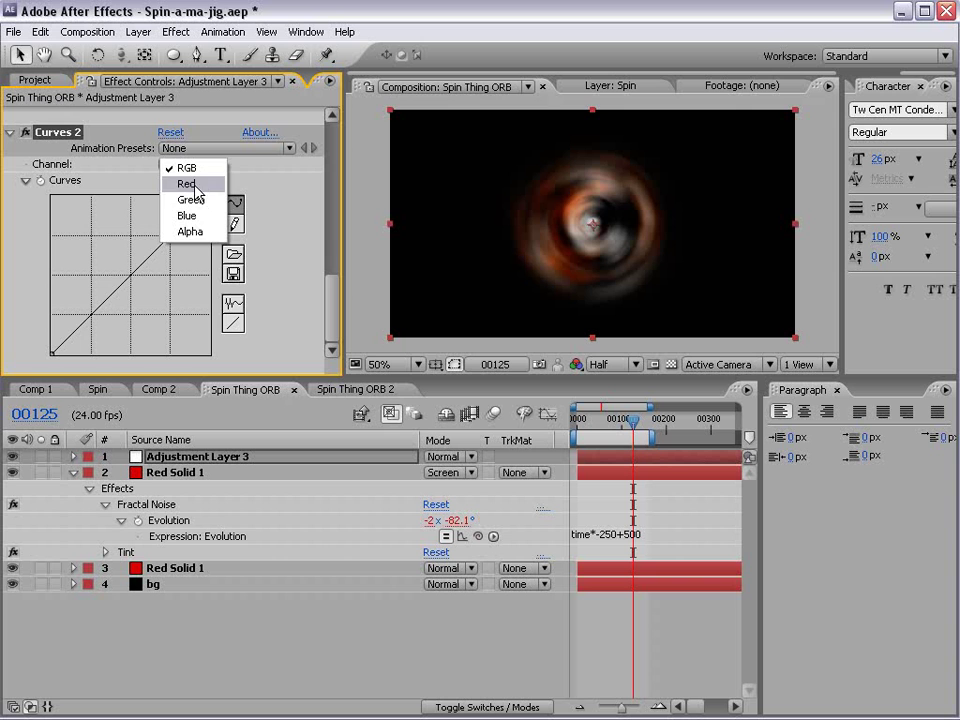
left_click(200, 215)
mouse_move(140, 265)
left_mouse_down()
mouse_move(114, 261)
mouse_move(102, 242)
mouse_move(148, 284)
left_mouse_up()
left_click(172, 164)
left_click(186, 133)
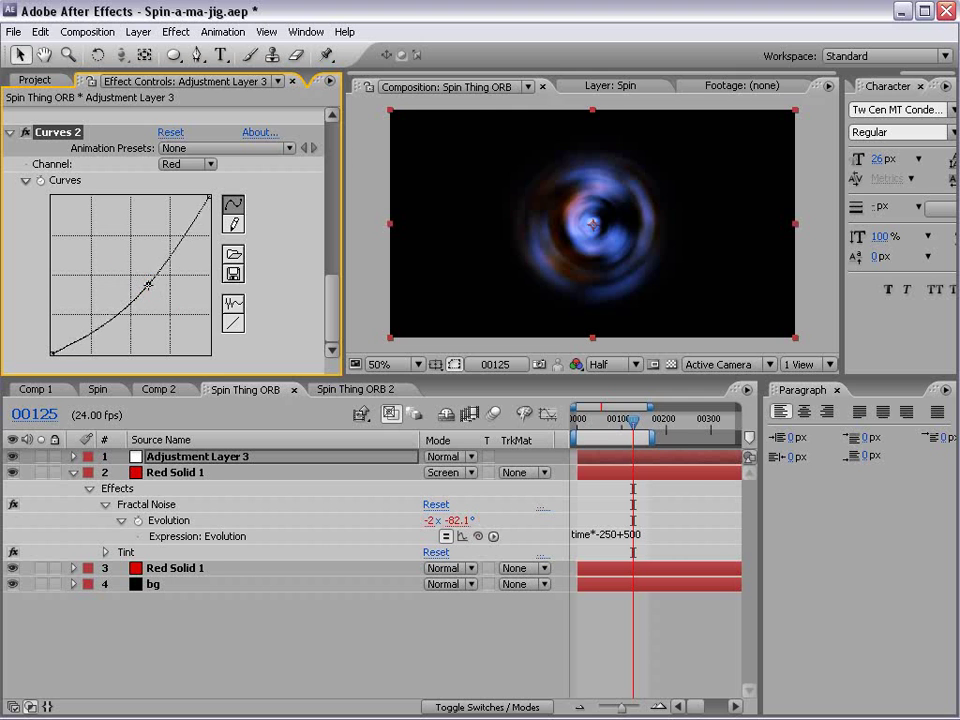
left_click(352, 390)
left_click_drag(577, 425, 603, 425)
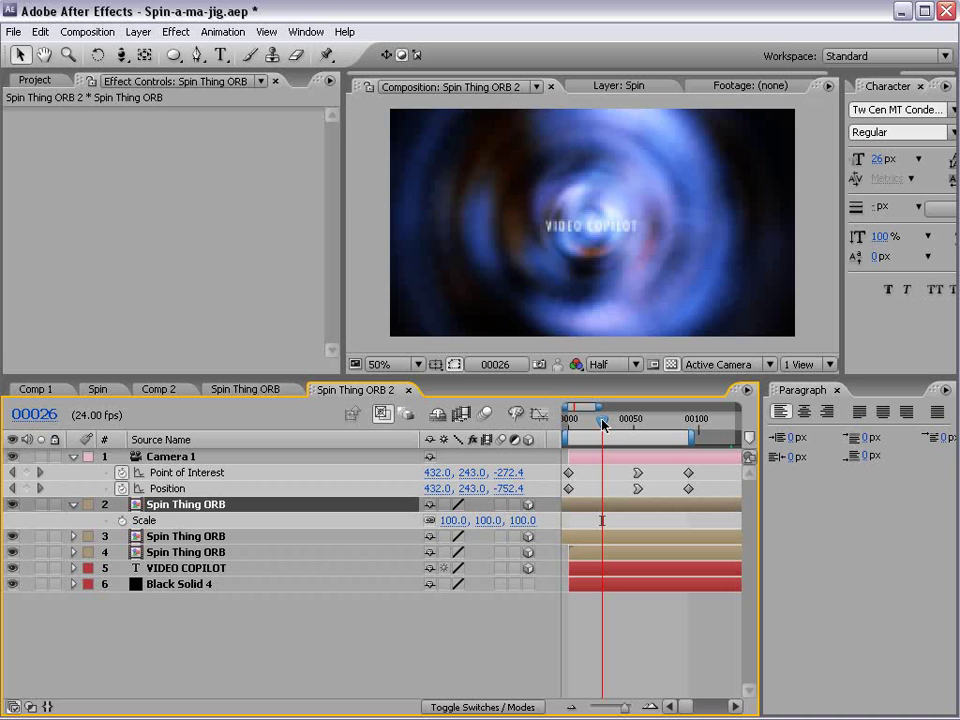
Enable Camera 1 Depth of Field with Aperture 41.1 pixels and Blur Level 173%, checking blur across frames.
key("period")
key("comma")
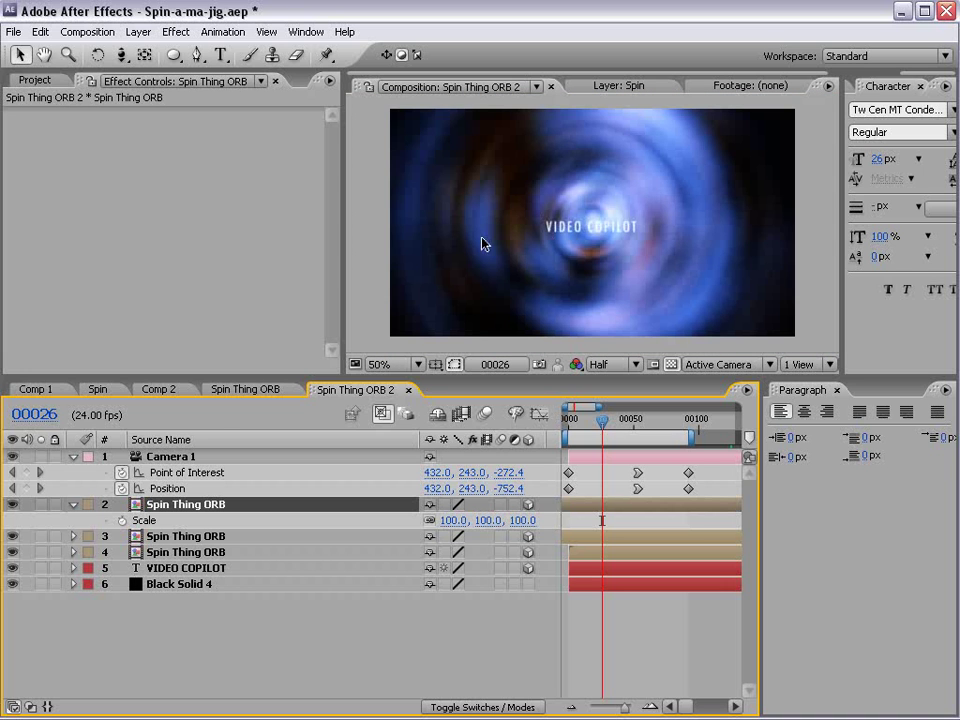
left_click(167, 457)
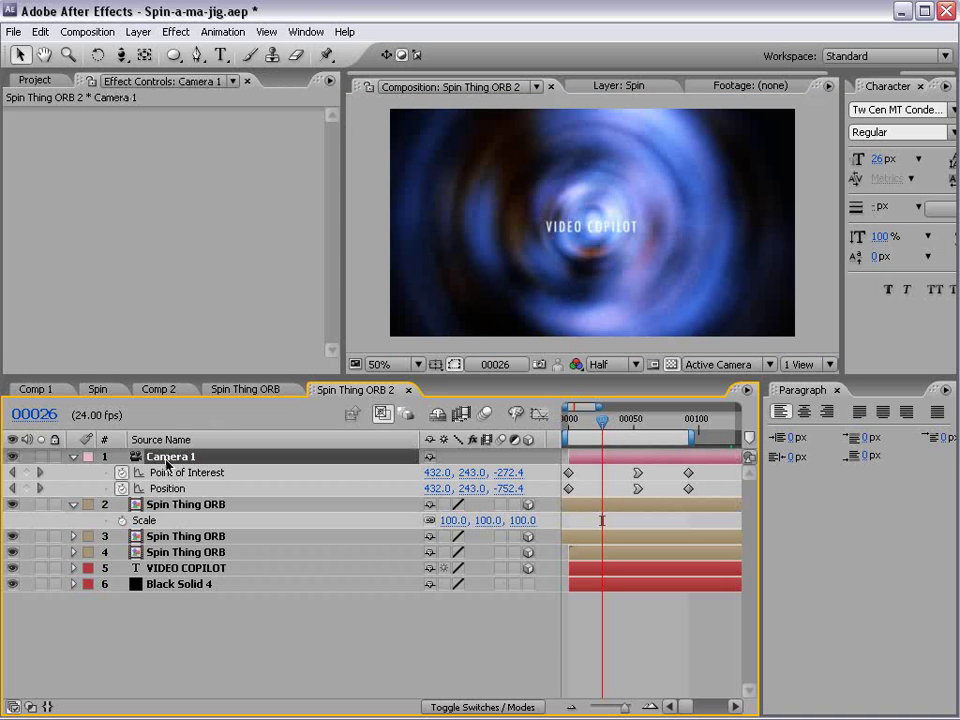
key("a")
key("a")
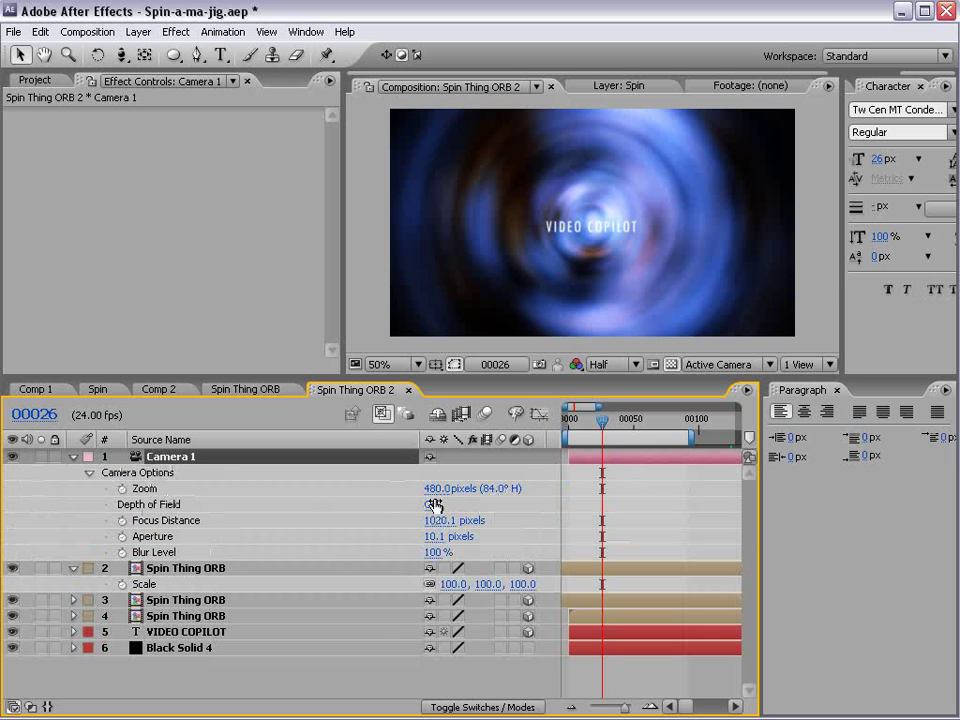
mouse_move(438, 537)
left_mouse_down()
mouse_move(463, 549)
mouse_move(494, 540)
left_mouse_up()
left_click_drag(572, 422, 655, 431)
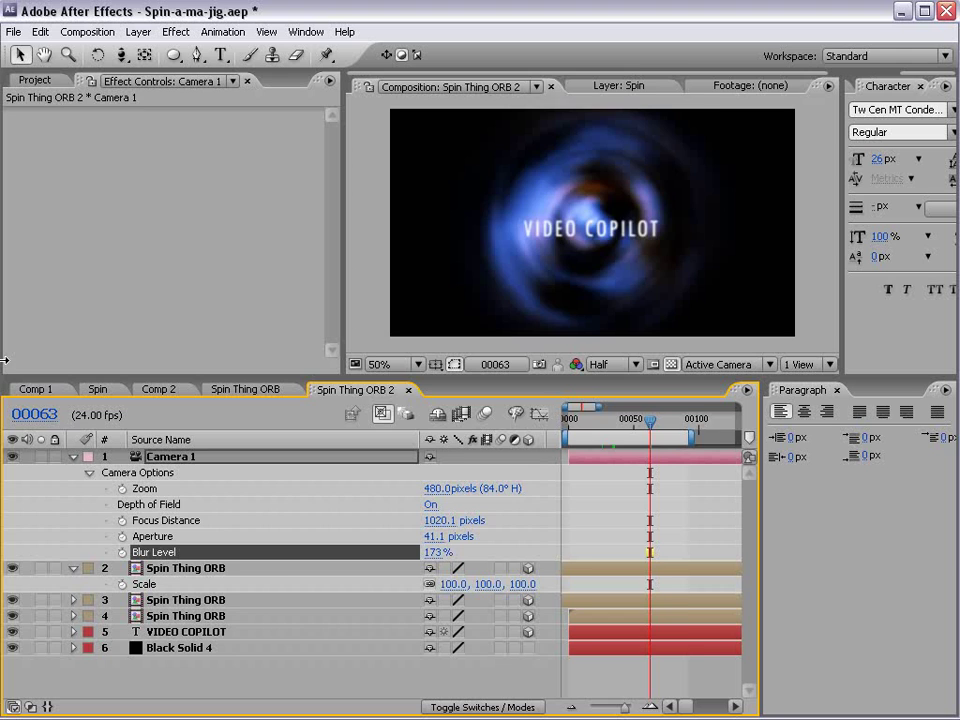
left_click(30, 390)
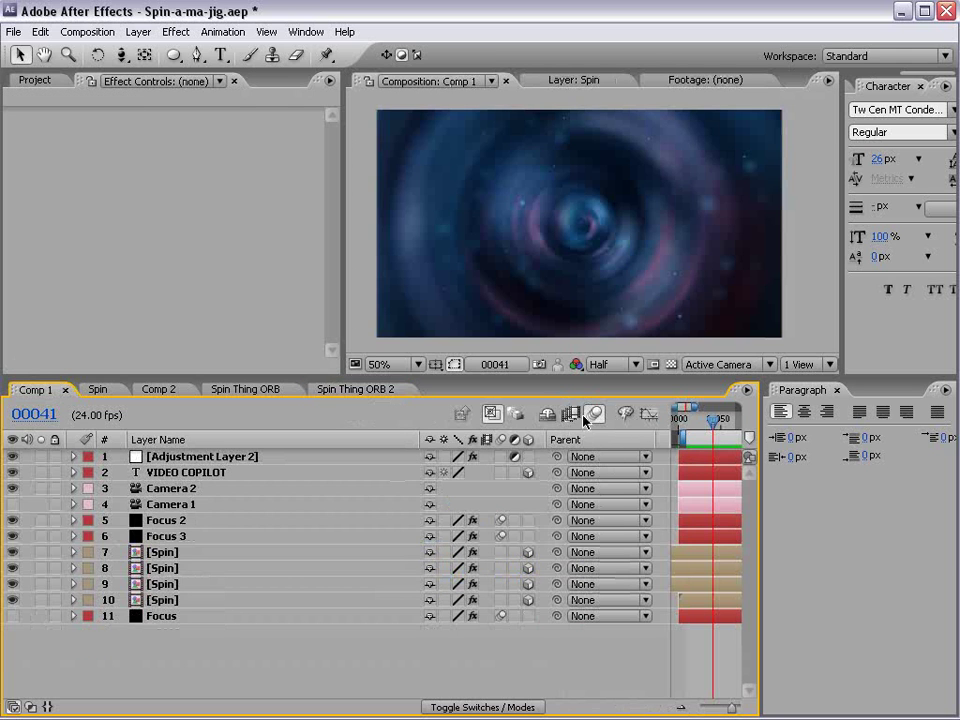
right_click(609, 446)
left_click(611, 450)
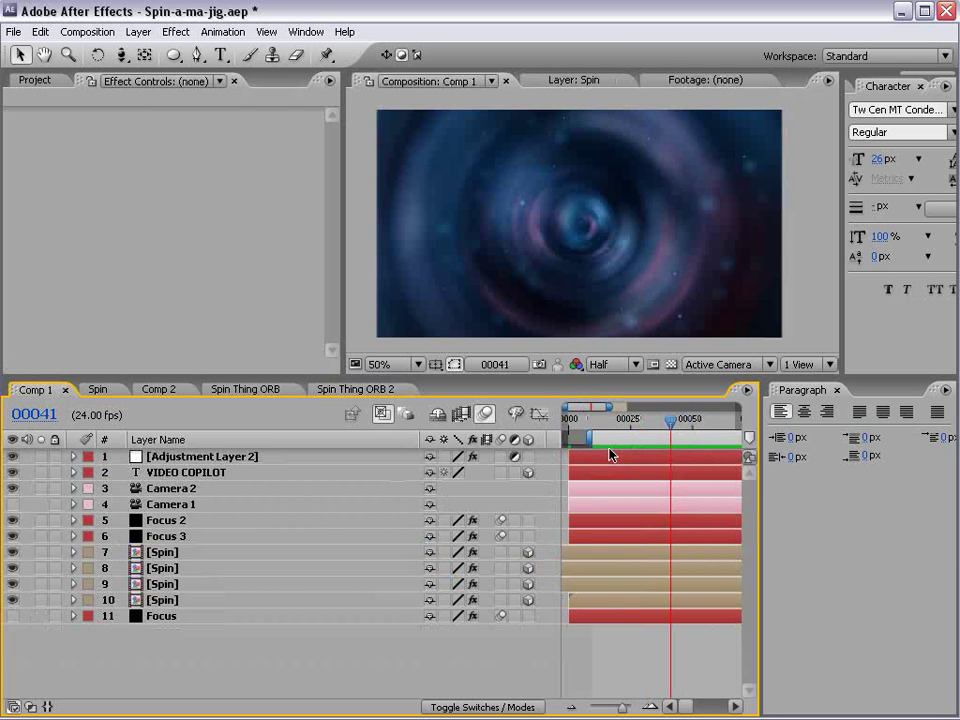
key("minus")
mouse_move(617, 429)
left_mouse_down()
mouse_move(587, 422)
mouse_move(681, 437)
mouse_move(611, 435)
mouse_move(587, 422)
mouse_move(601, 422)
left_mouse_up()
left_click(370, 390)
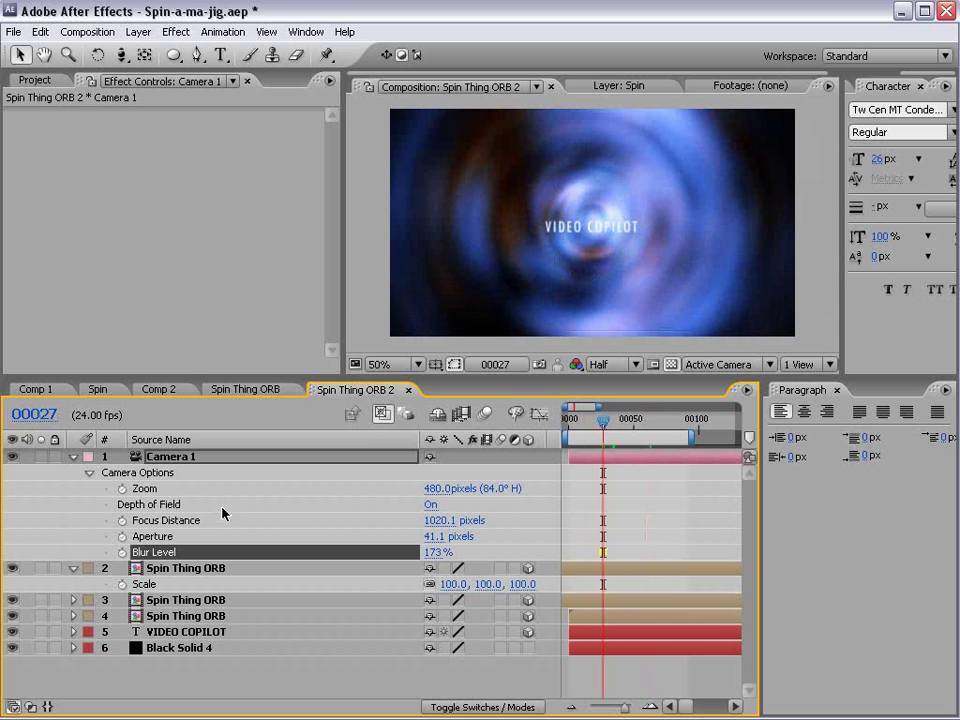
In Spin Thing ORB, deepen the Curves shadows and set Red Solid 1's Fractal Noise Scale to 44.
left_click(240, 391)
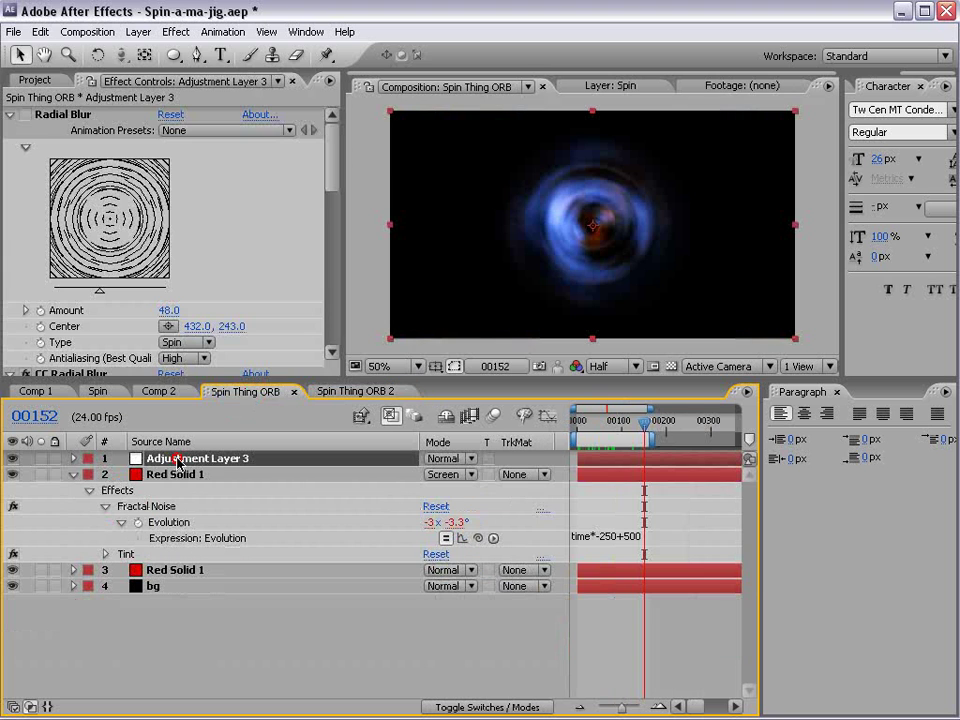
left_click_drag(333, 170, 326, 246)
left_click_drag(92, 318, 82, 340)
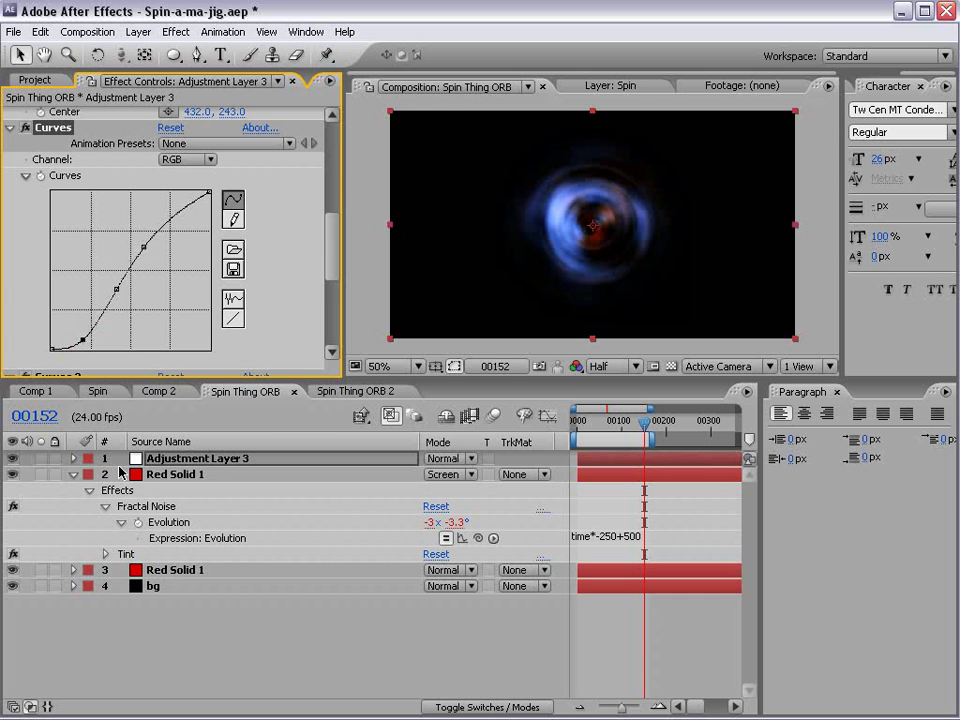
left_click(176, 570)
left_click_drag(178, 290, 146, 300)
Set Adjustment Layer 3's CC Radial Blur Amount to 99 and preview the push-in to frame 00062.
left_click(138, 458)
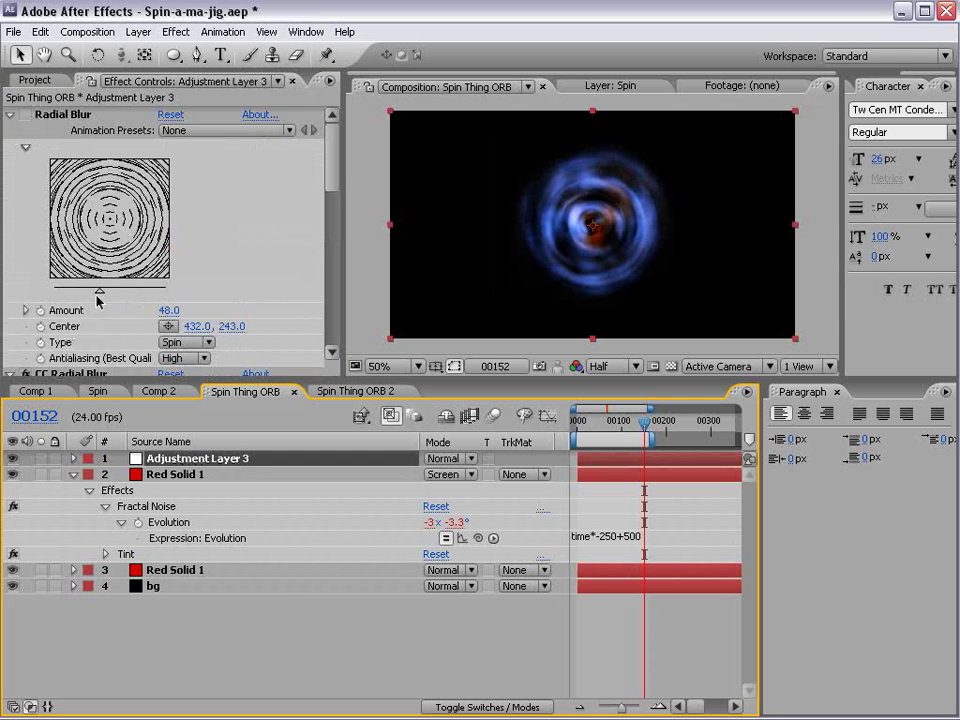
left_click_drag(332, 163, 332, 223)
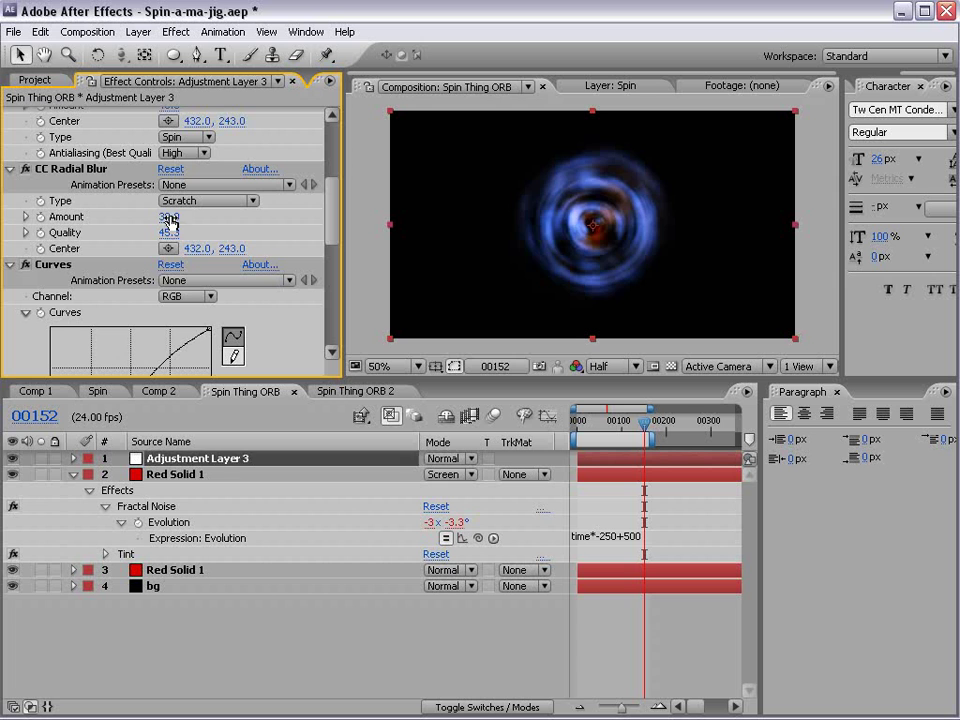
left_click_drag(173, 216, 228, 205)
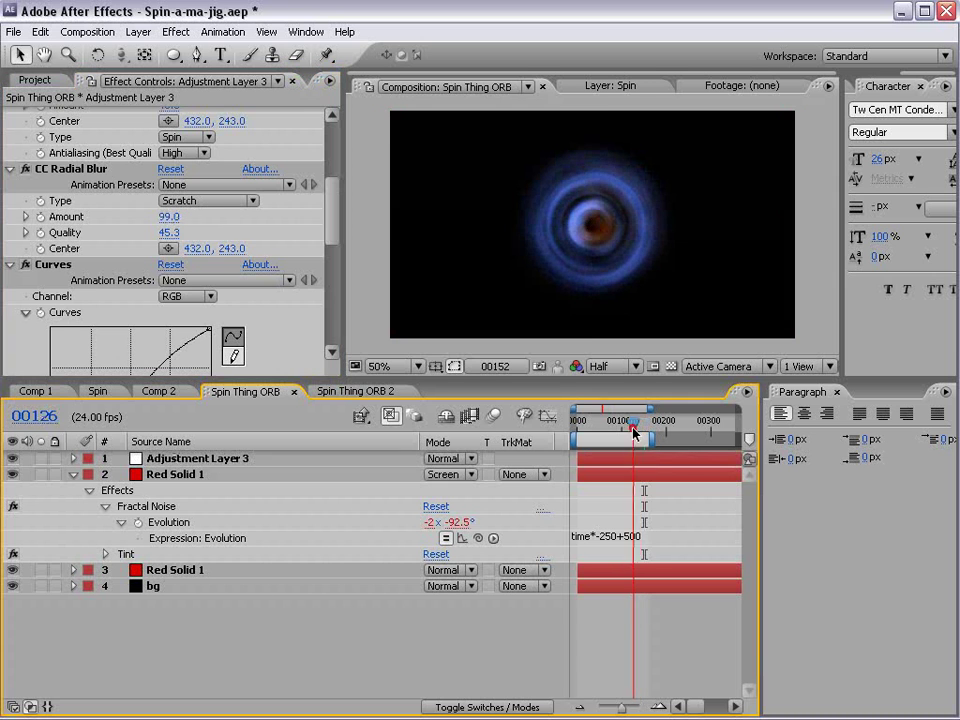
left_click_drag(632, 435, 609, 435)
key("period")
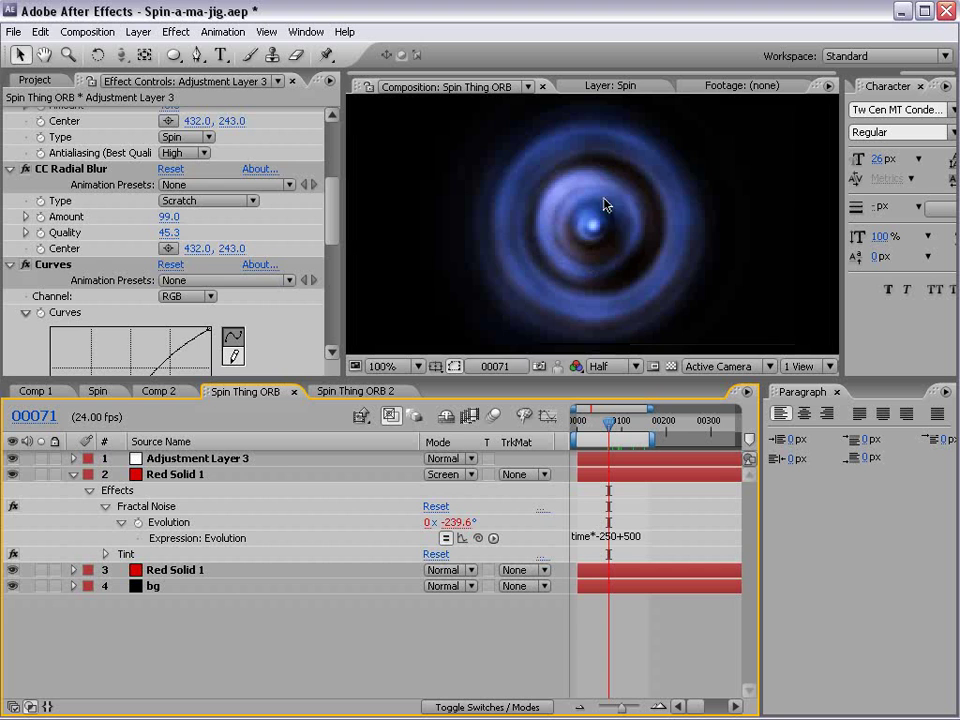
left_click(350, 391)
left_click(603, 428)
left_click_drag(603, 428, 649, 430)
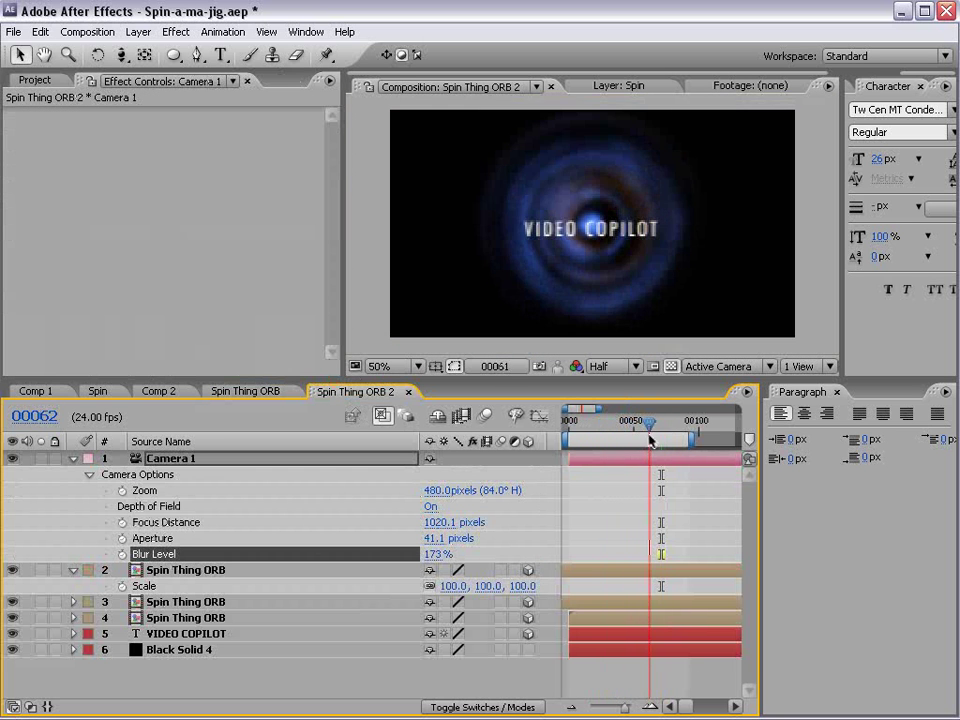
Review Comp 2 and Spin, then turn Camera 1's Depth of Field off at frame 00066.
left_click(150, 391)
left_click(105, 391)
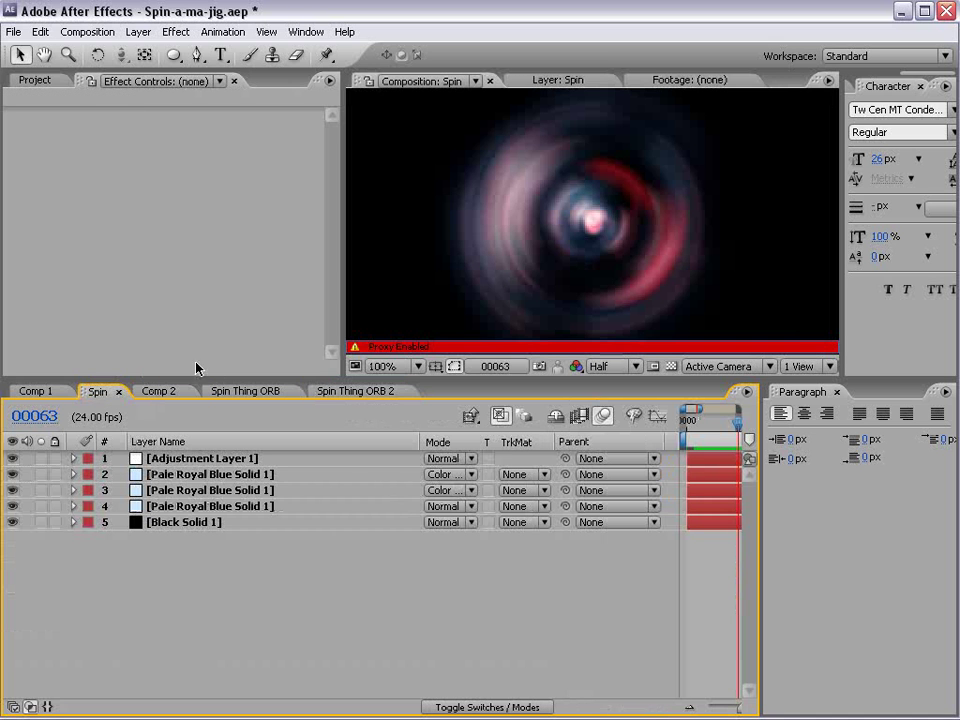
left_click(345, 391)
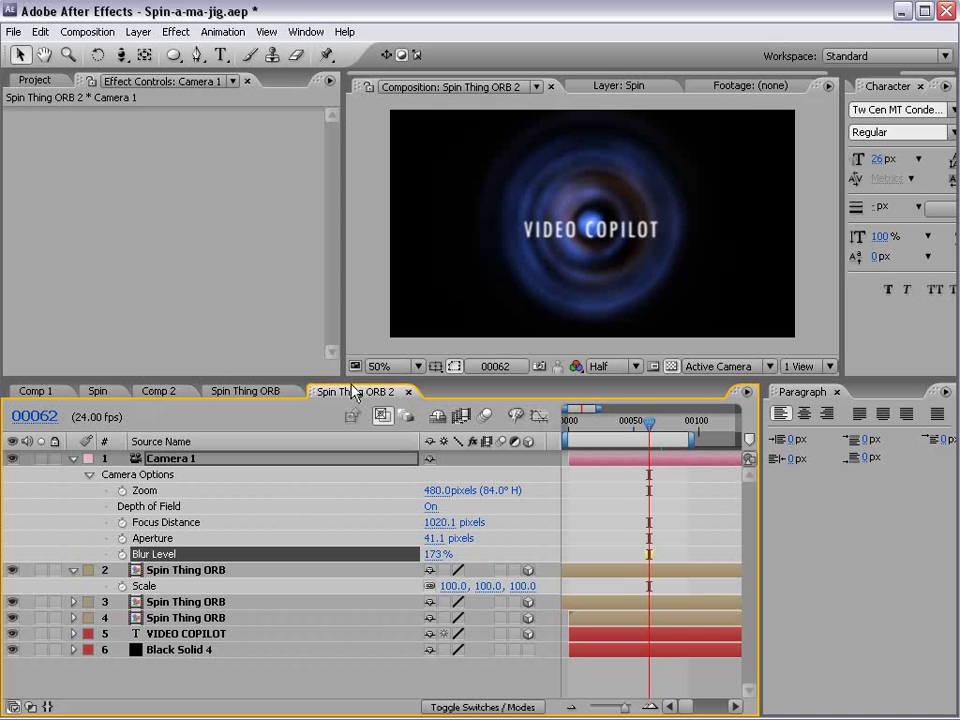
left_click(611, 508)
left_click(654, 421)
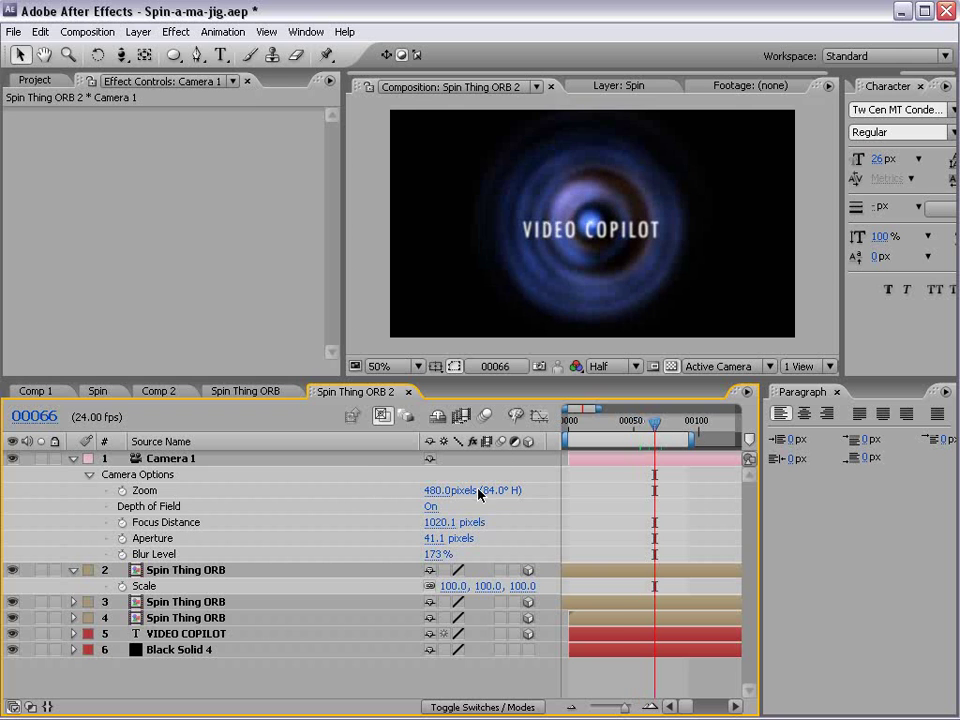
left_click(430, 508)
Duplicate the fourth Spin Thing ORB layer, move the copy right of the text, and view frame 00061.
left_click(178, 620)
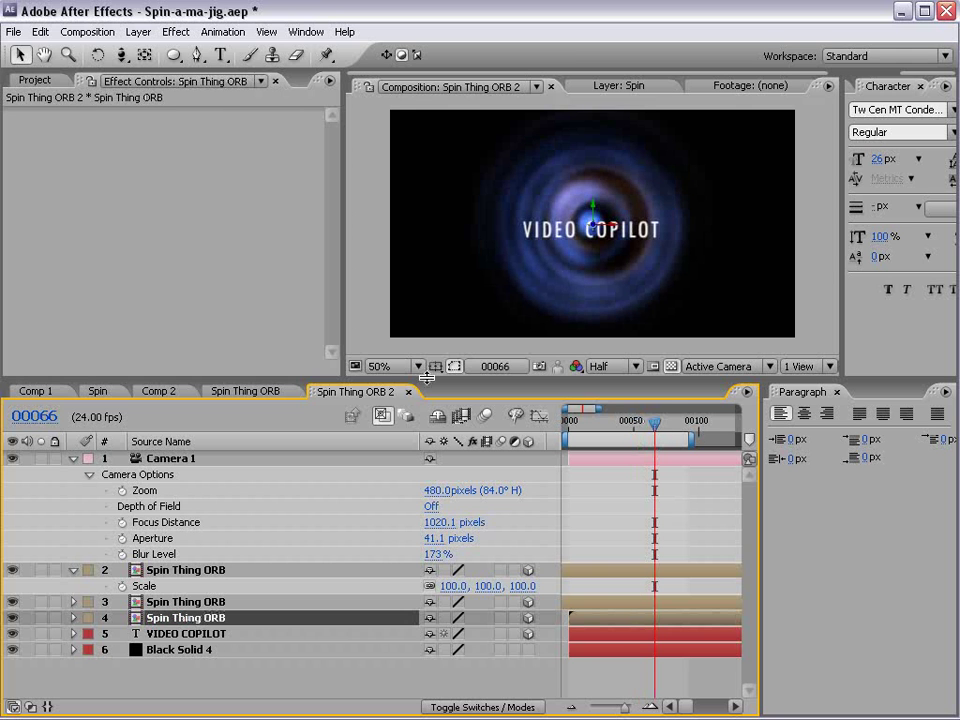
key("ctrl+d")
left_click_drag(550, 300, 640, 278)
left_click(617, 317)
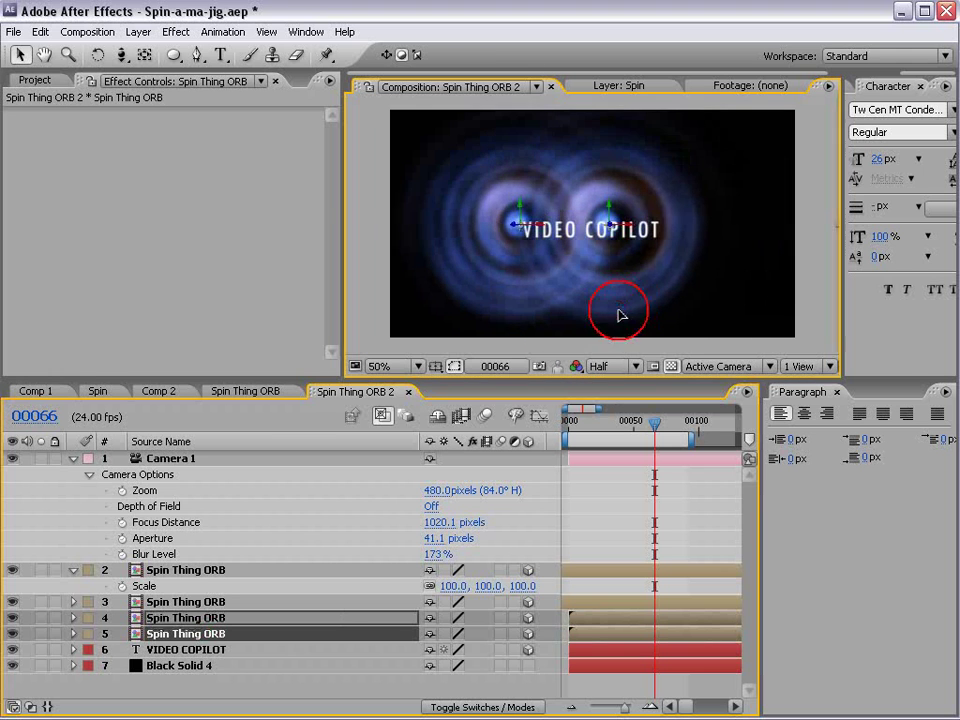
left_click_drag(655, 421, 648, 421)
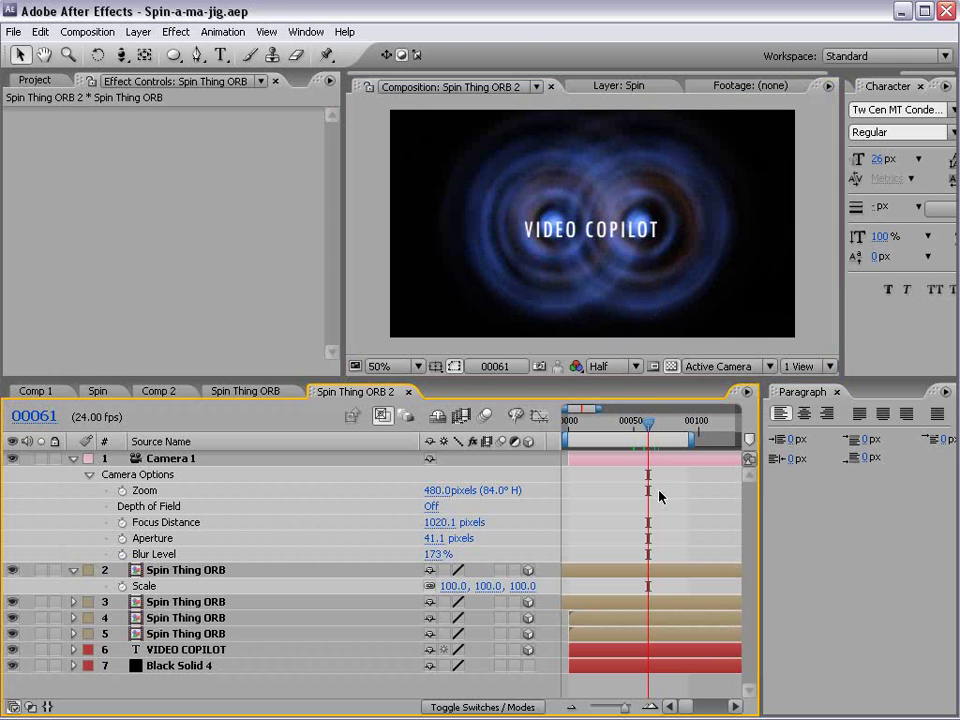